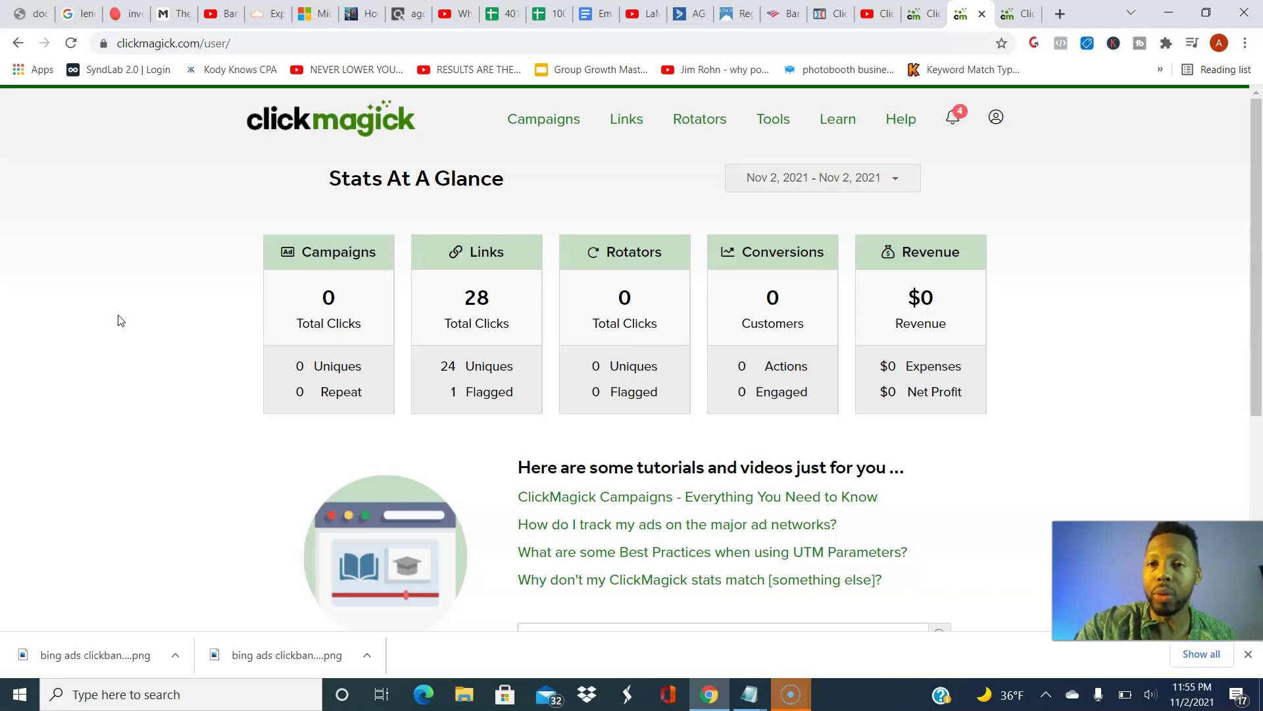
Switch to the ClickFunnels editor, preview the opt-in landing page, and review its headline, countdown, prizes and bonuses sections
click(820, 20)
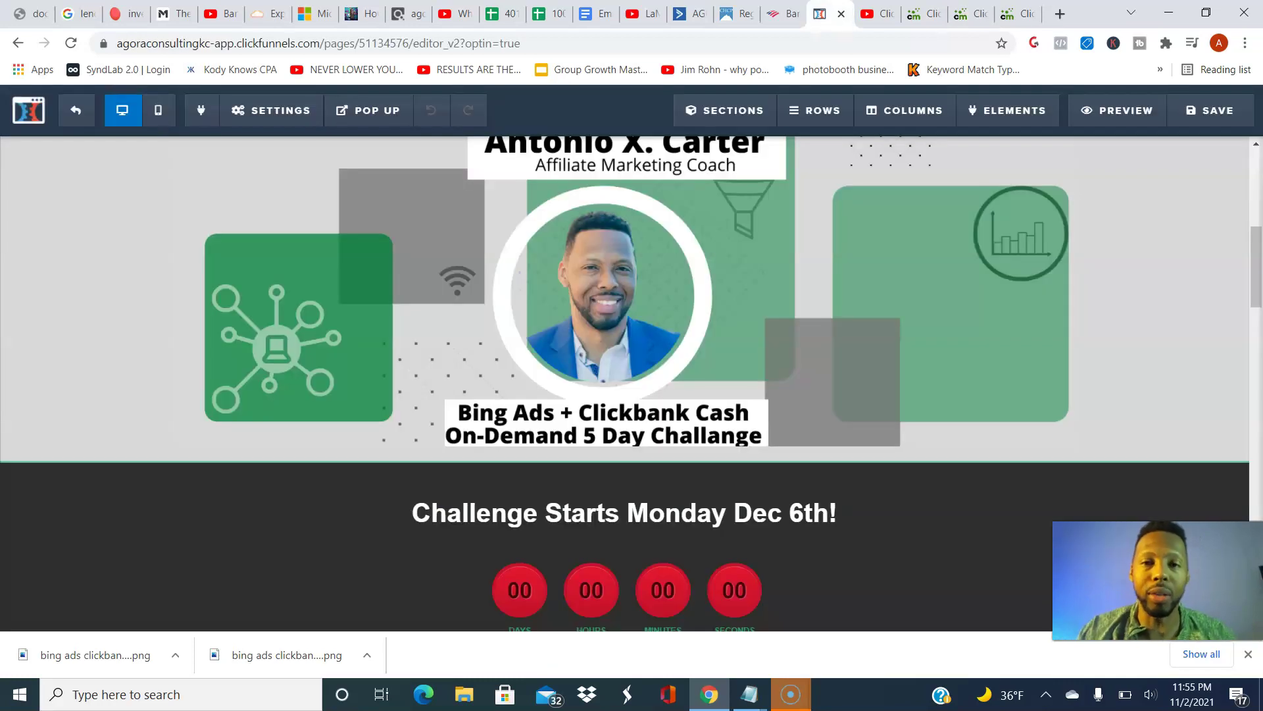
scroll(625, 383, up, 7)
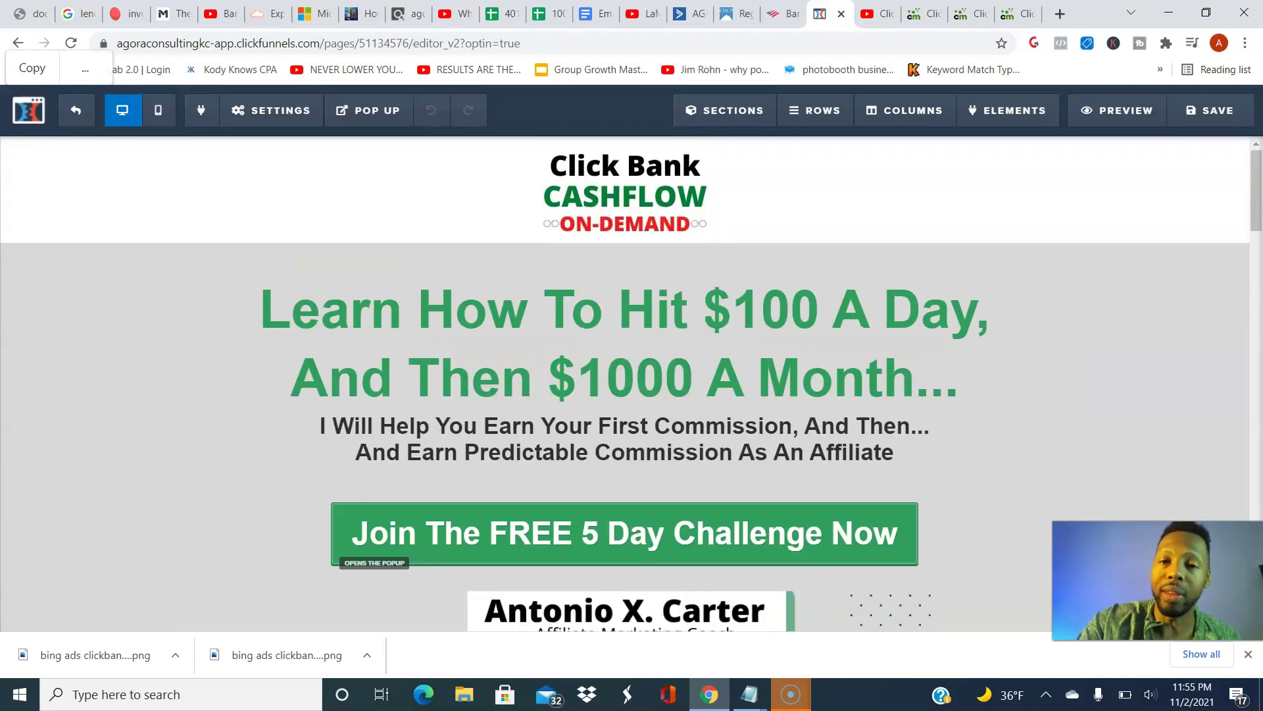
click(1119, 111)
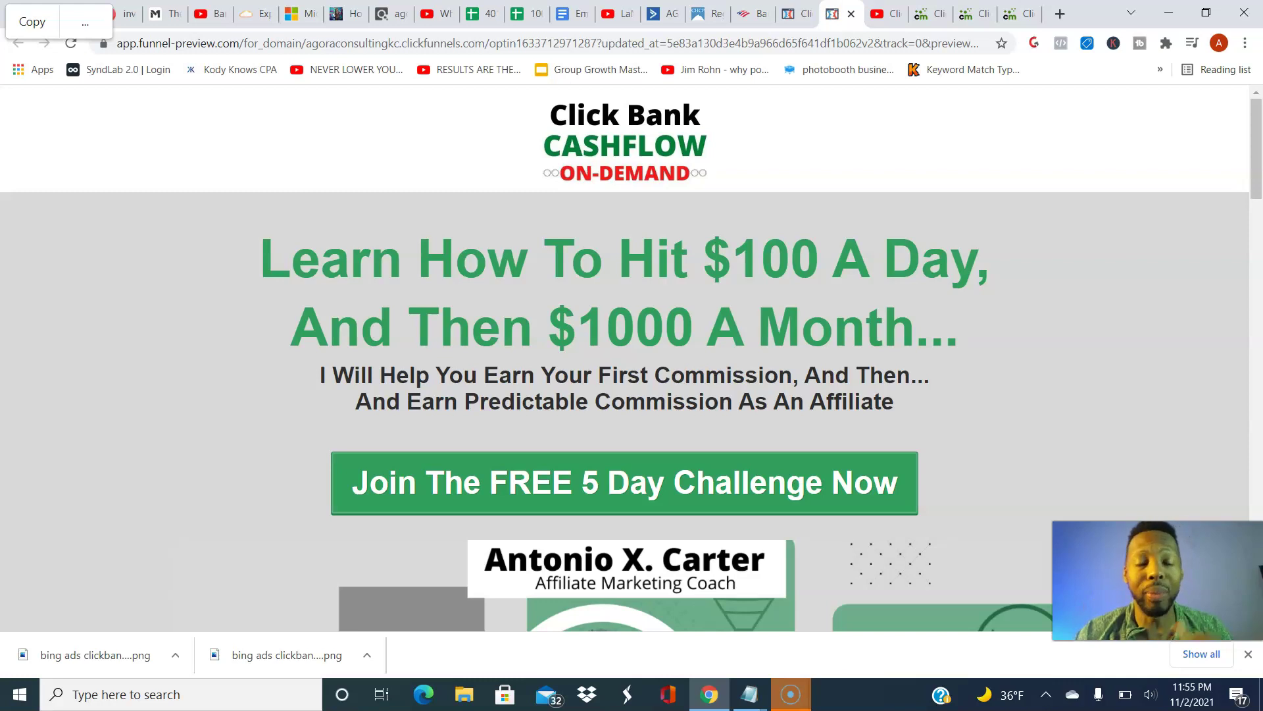
scroll(626, 358, down, 1)
scroll(625, 357, up, 1)
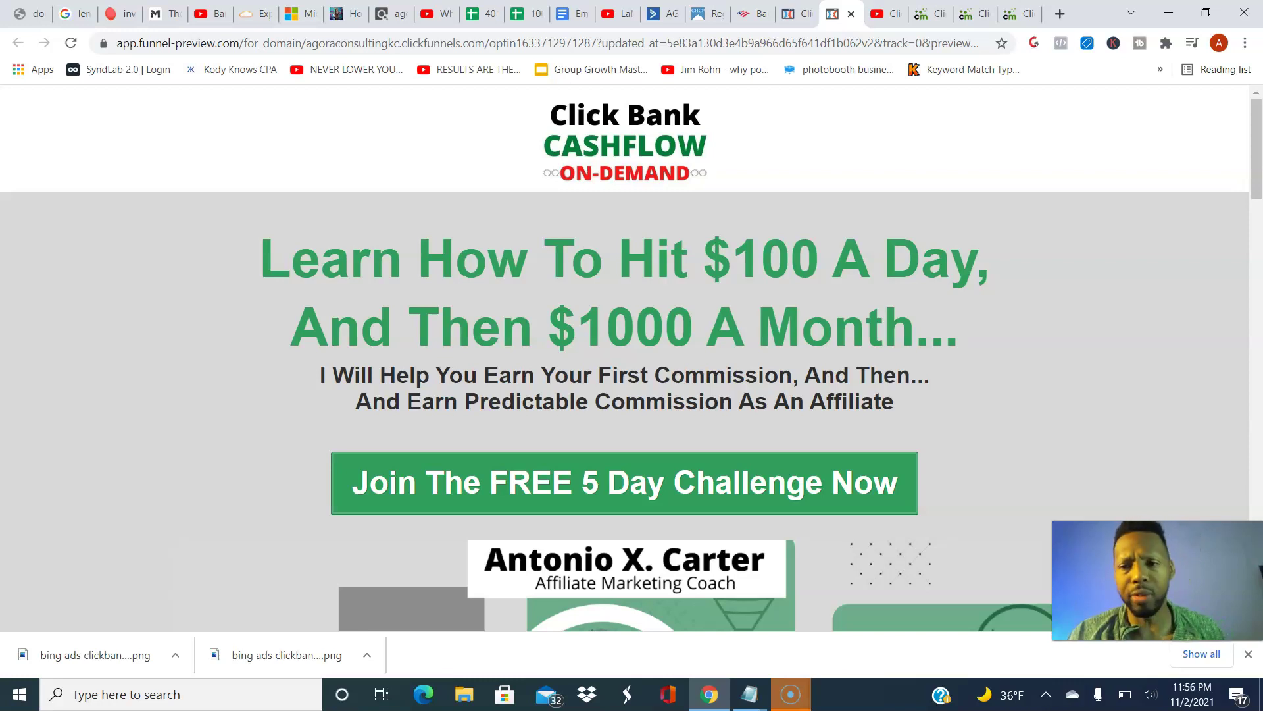
scroll(625, 355, down, 2)
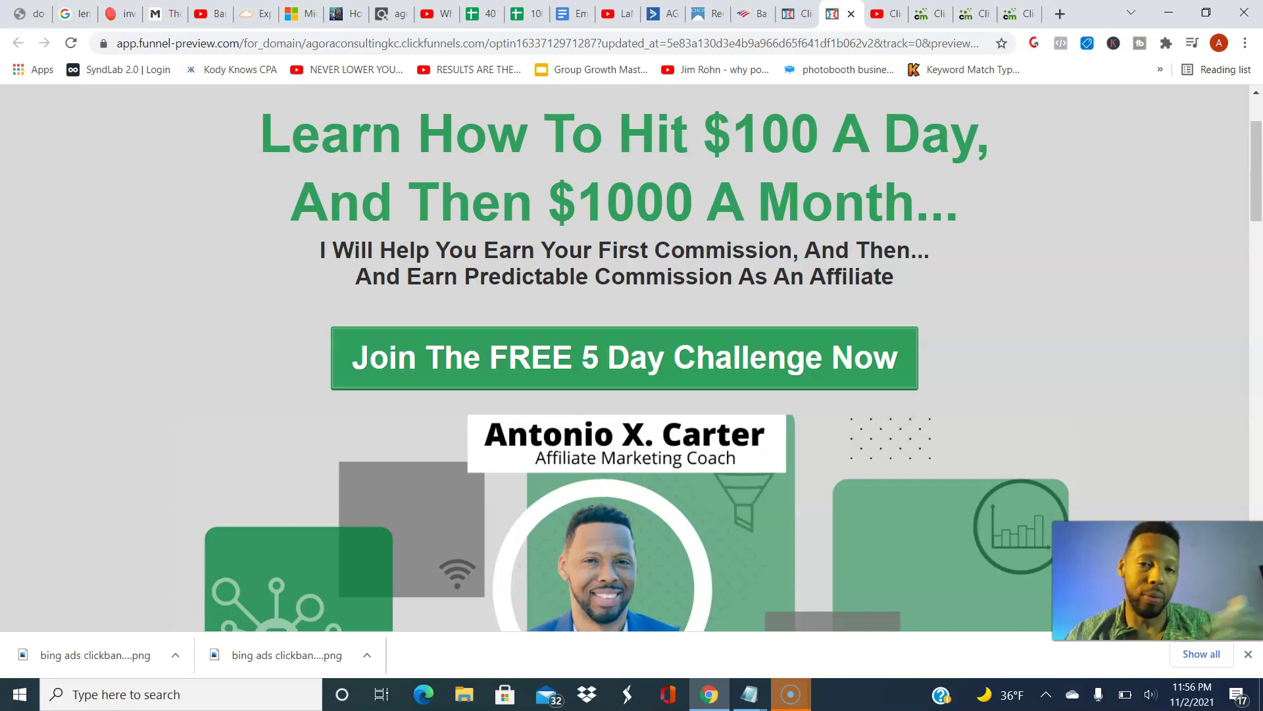
scroll(625, 356, down, 15)
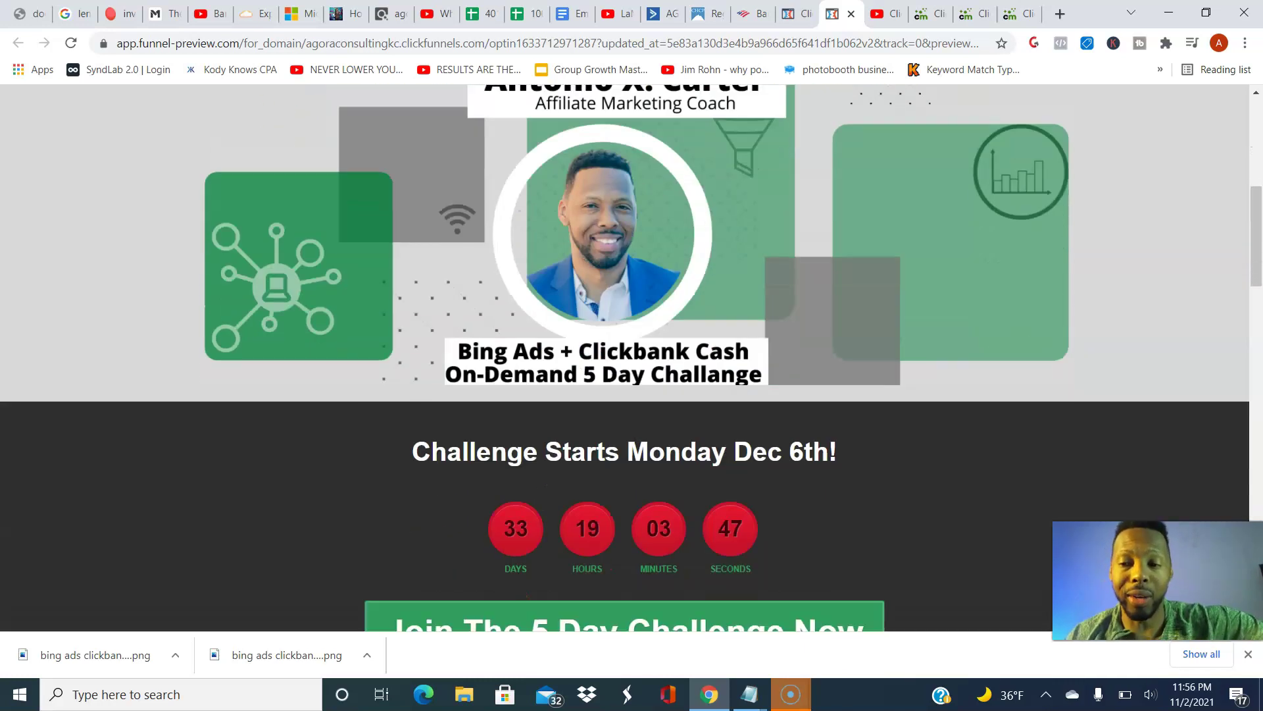
scroll(625, 358, down, 10)
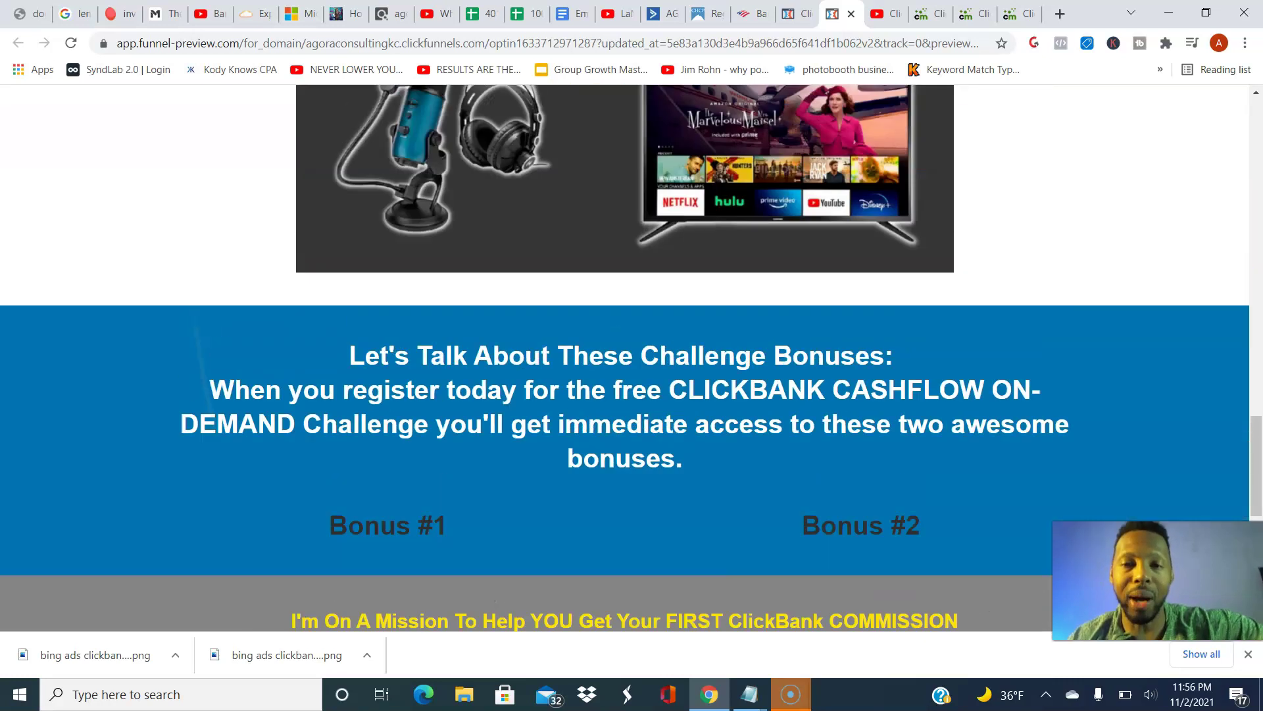
scroll(626, 359, up, 7)
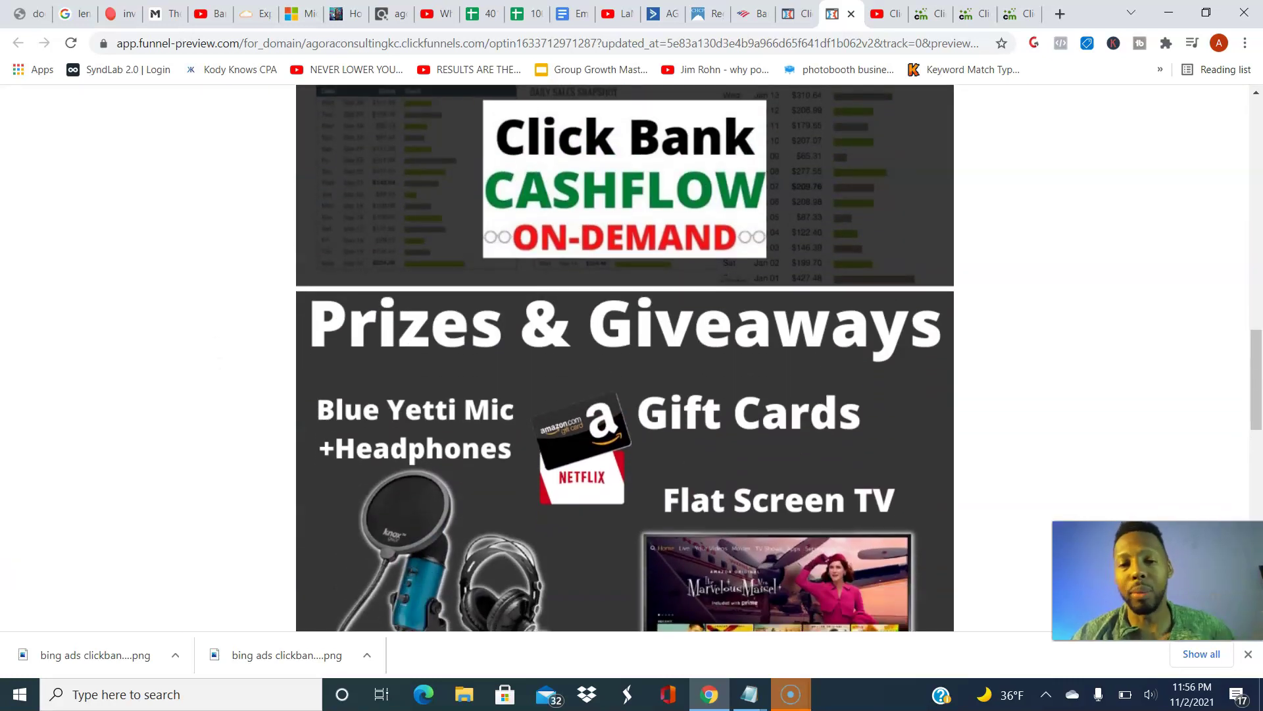
scroll(625, 359, down, 1)
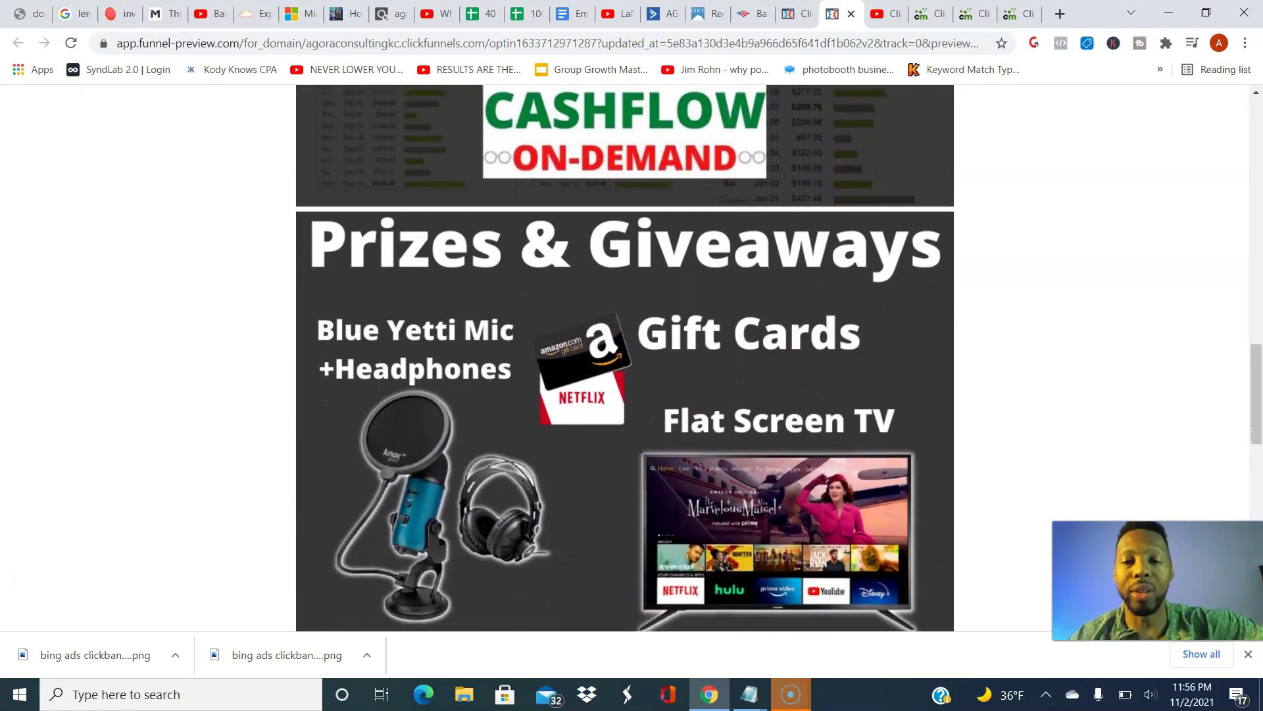
scroll(625, 358, down, 6)
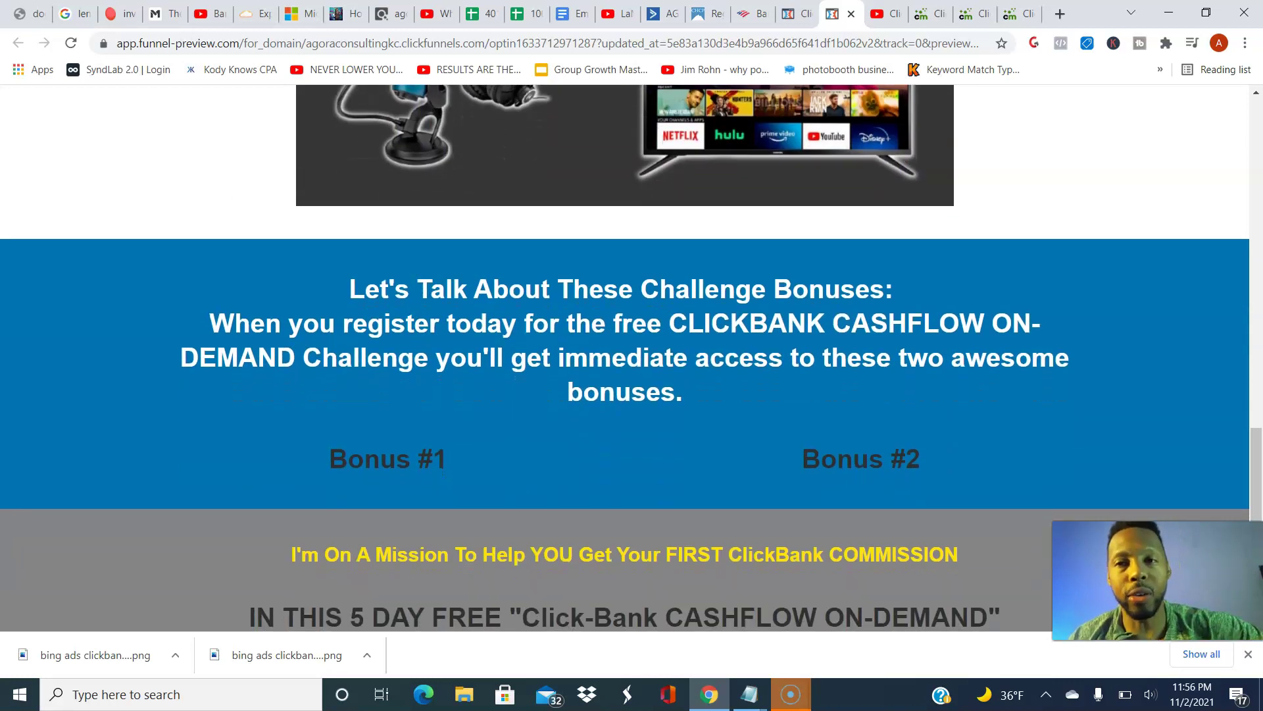
scroll(625, 358, up, 15)
scroll(625, 359, up, 1)
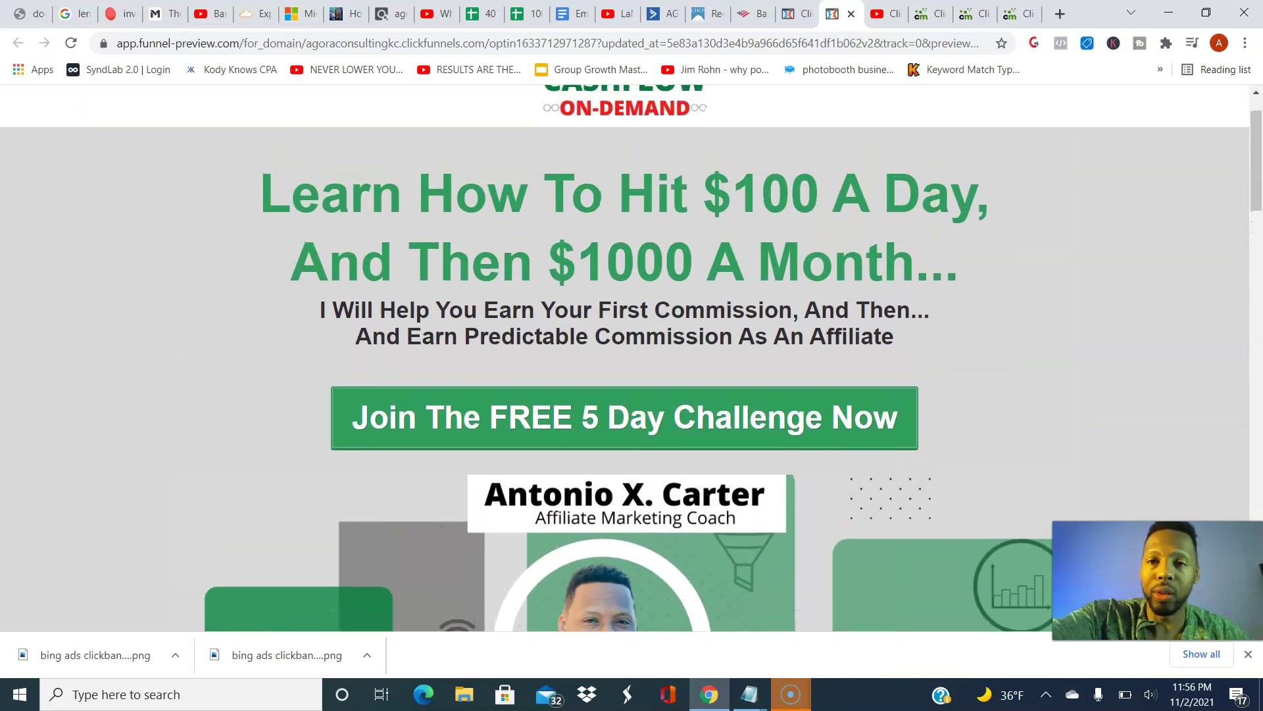
key(ctrl+w)
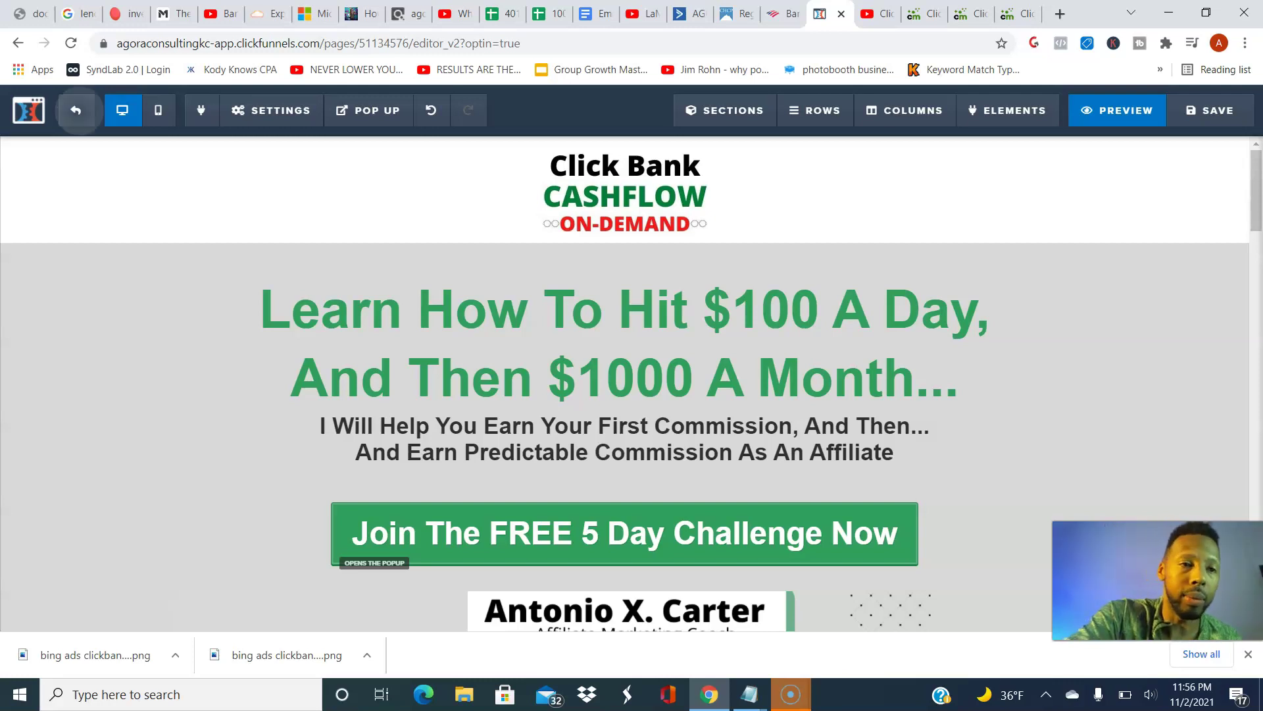
Return to the funnel's Optin step overview and open the live opt-in page from its URL
click(75, 110)
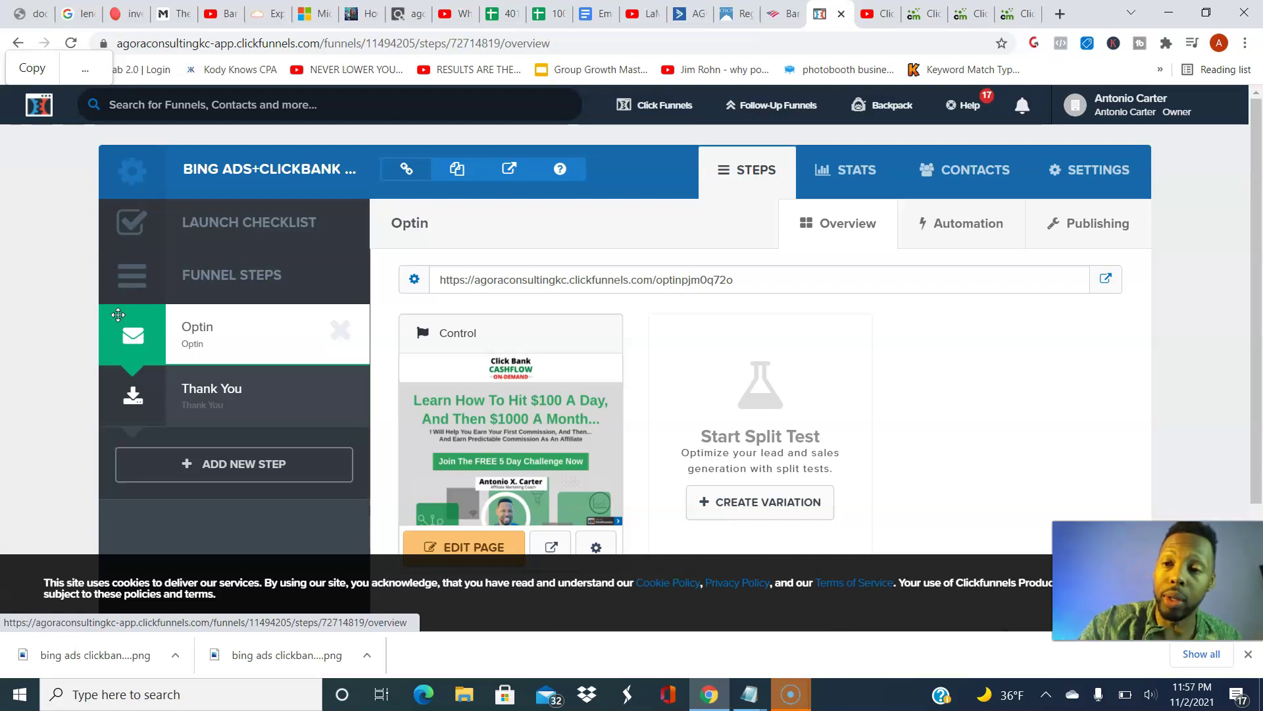
click(1106, 279)
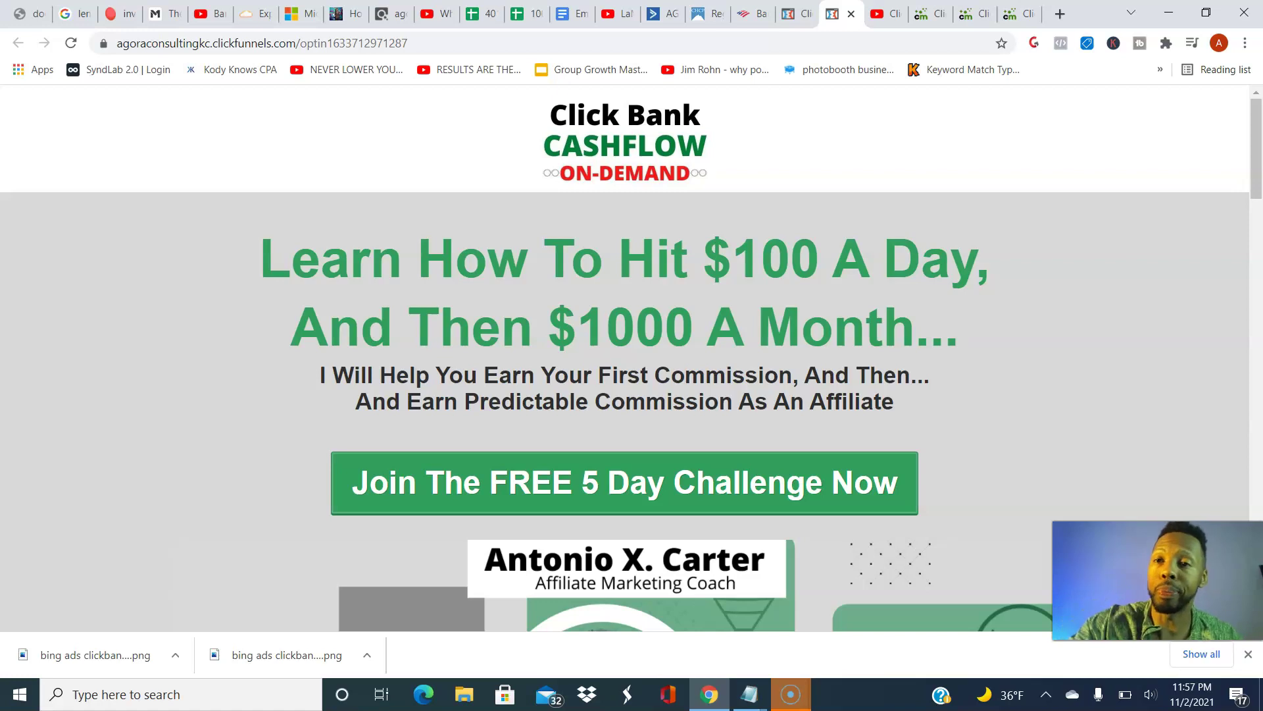
Switch to the ClickMagick Campaigns welcome page and read its three setup steps: Add Code, Build A URL and Send Traffic
click(1019, 14)
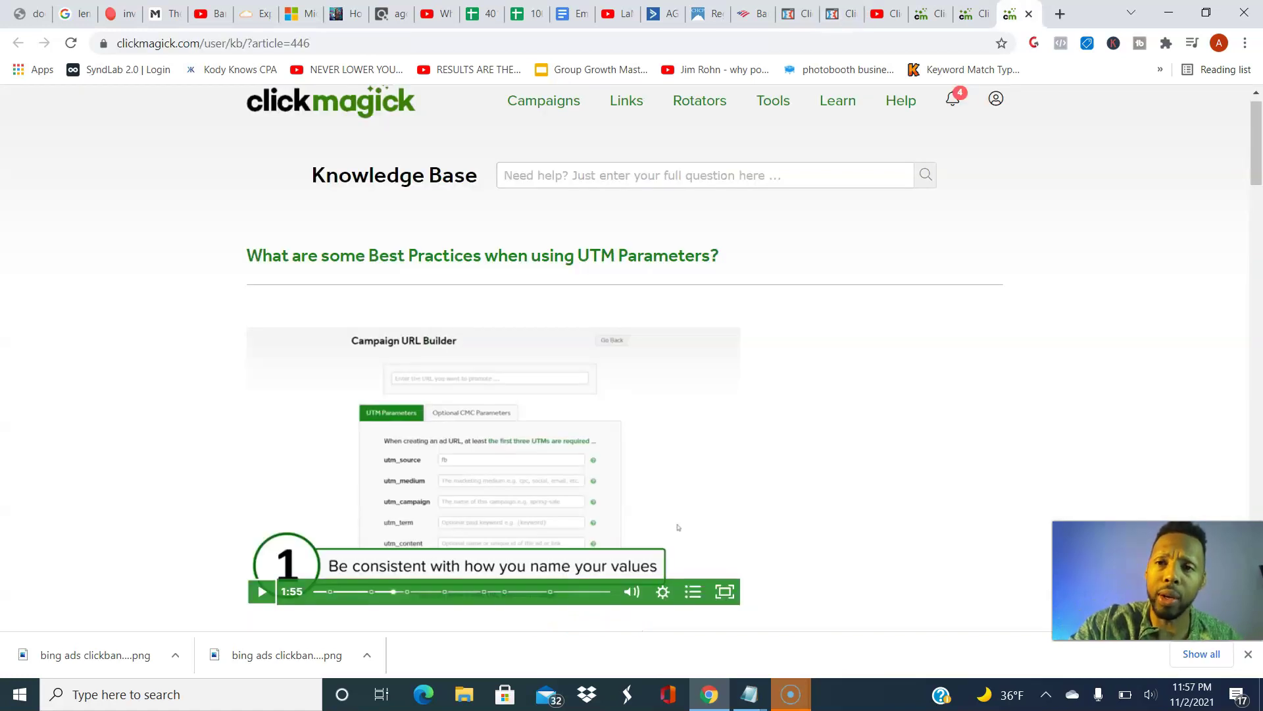
key(ctrl+shift+Tab)
key(ctrl+shift+Tab)
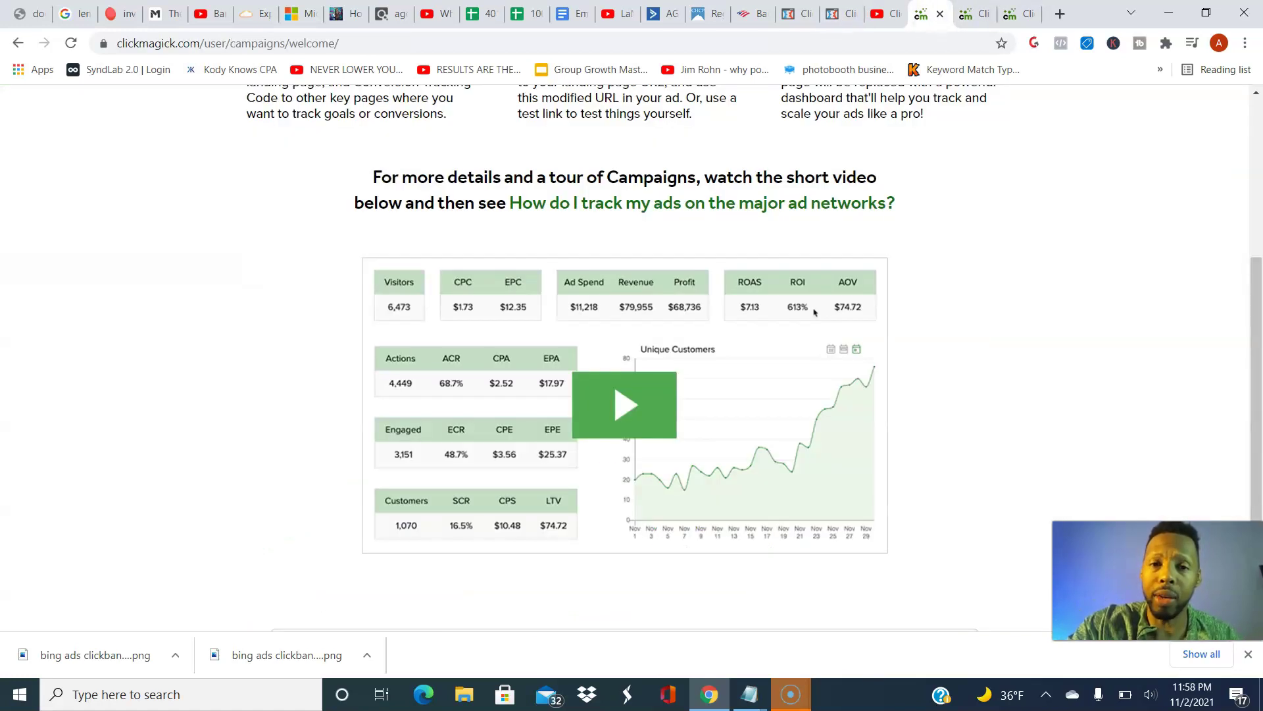
scroll(623, 359, up, 5)
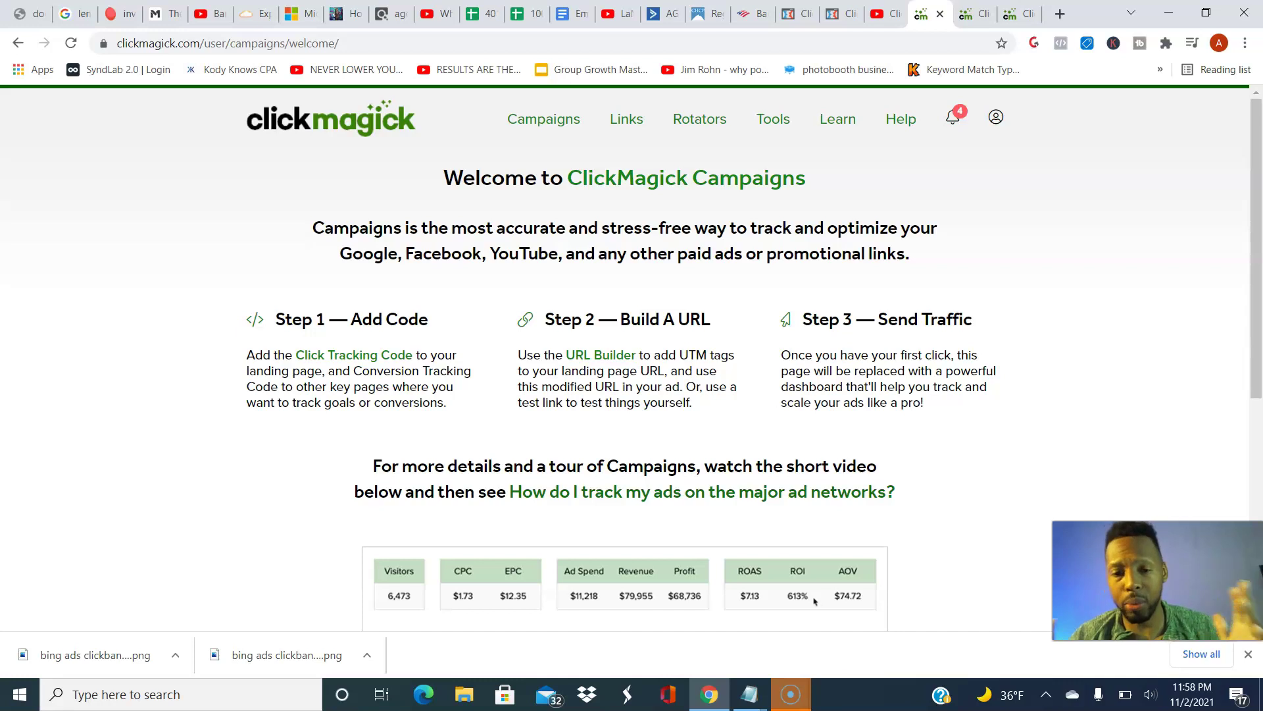
scroll(624, 359, down, 3)
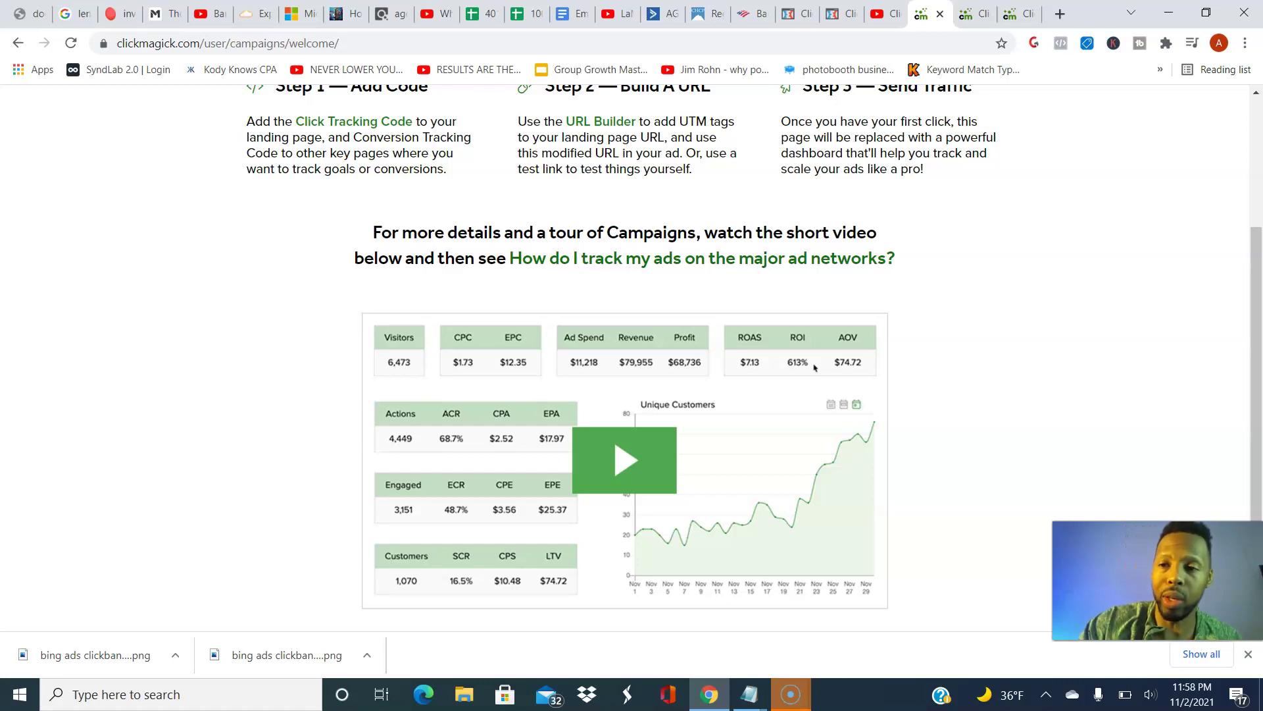
scroll(625, 355, up, 4)
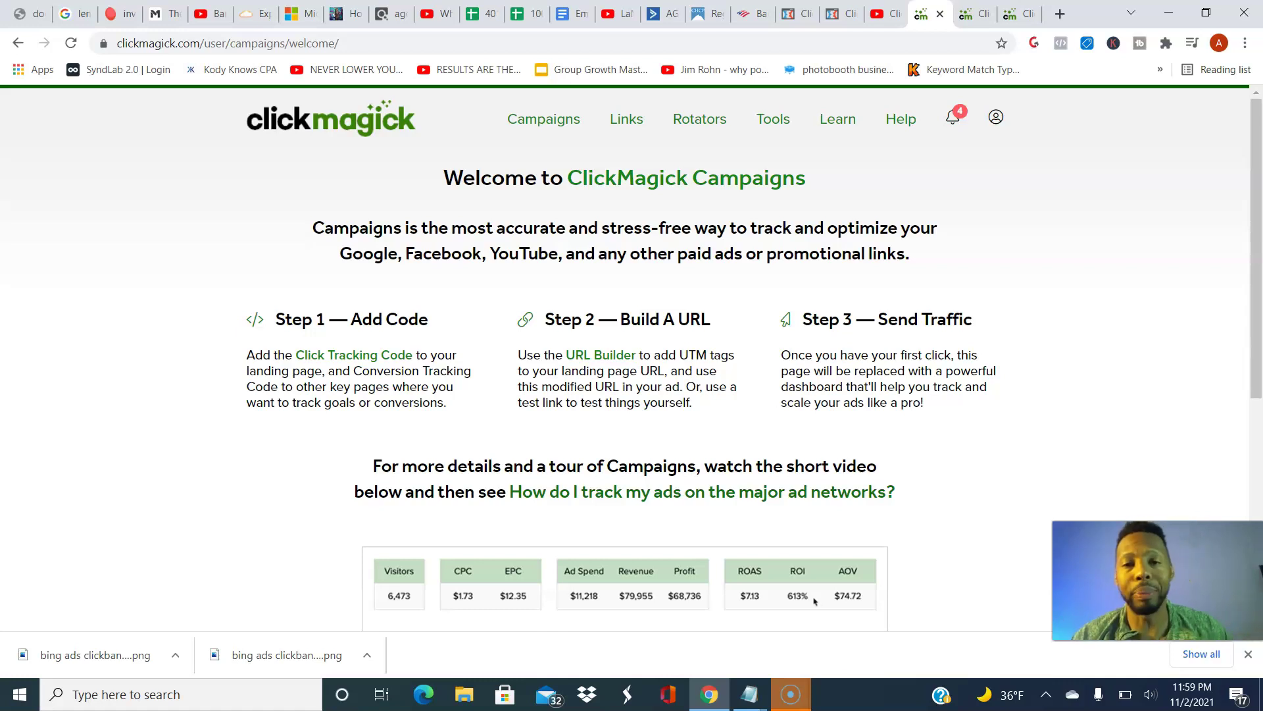
Open the Click Tracking Code from Step 1 and copy it to the clipboard
scroll(625, 362, down, 2)
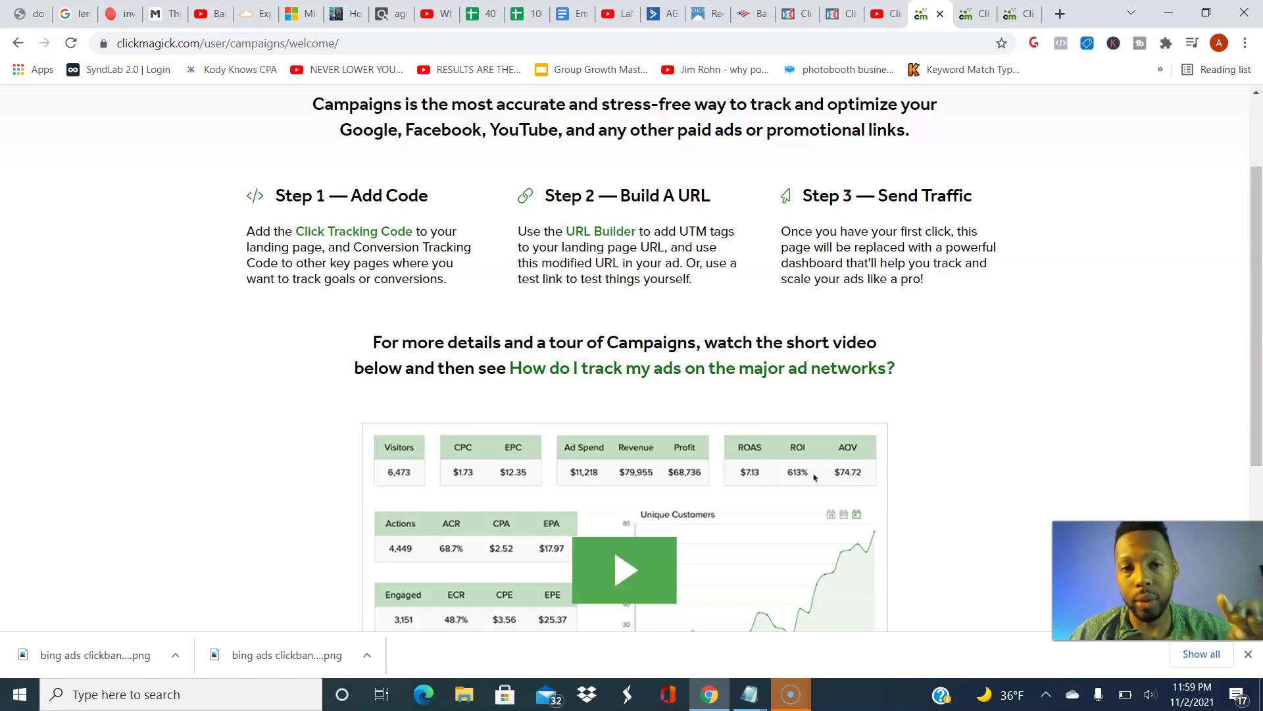
click(354, 232)
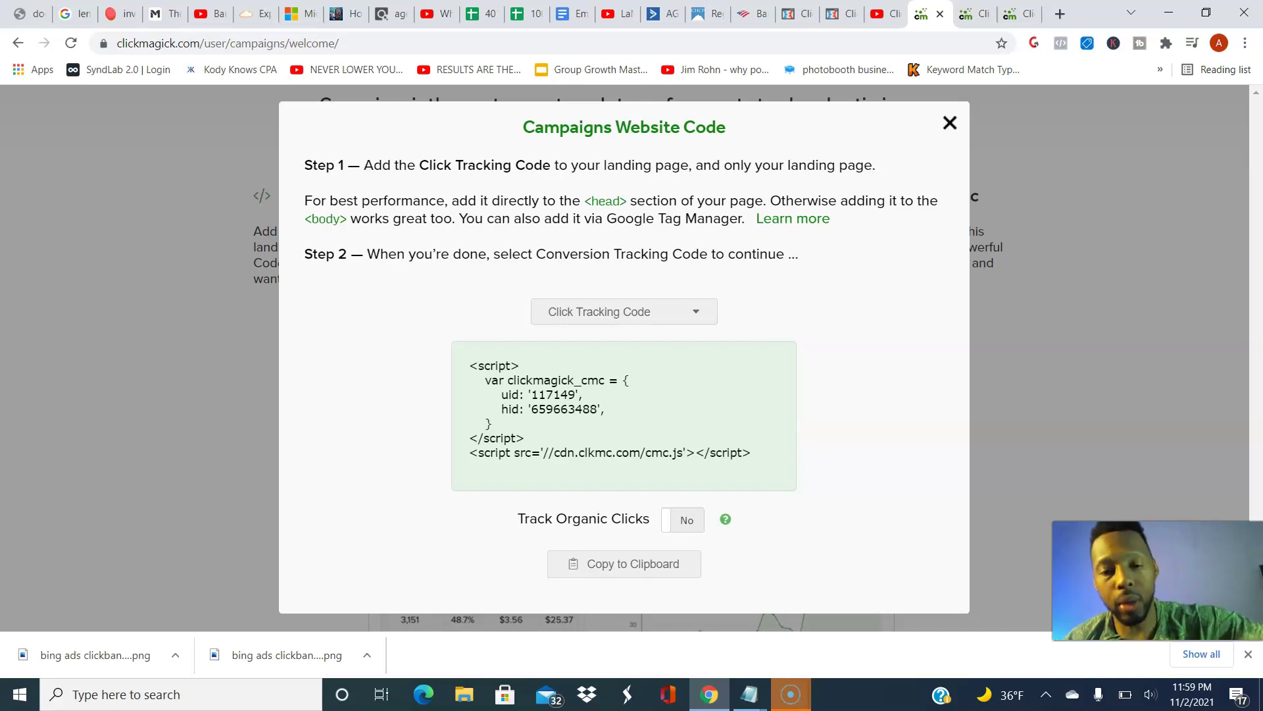
click(624, 564)
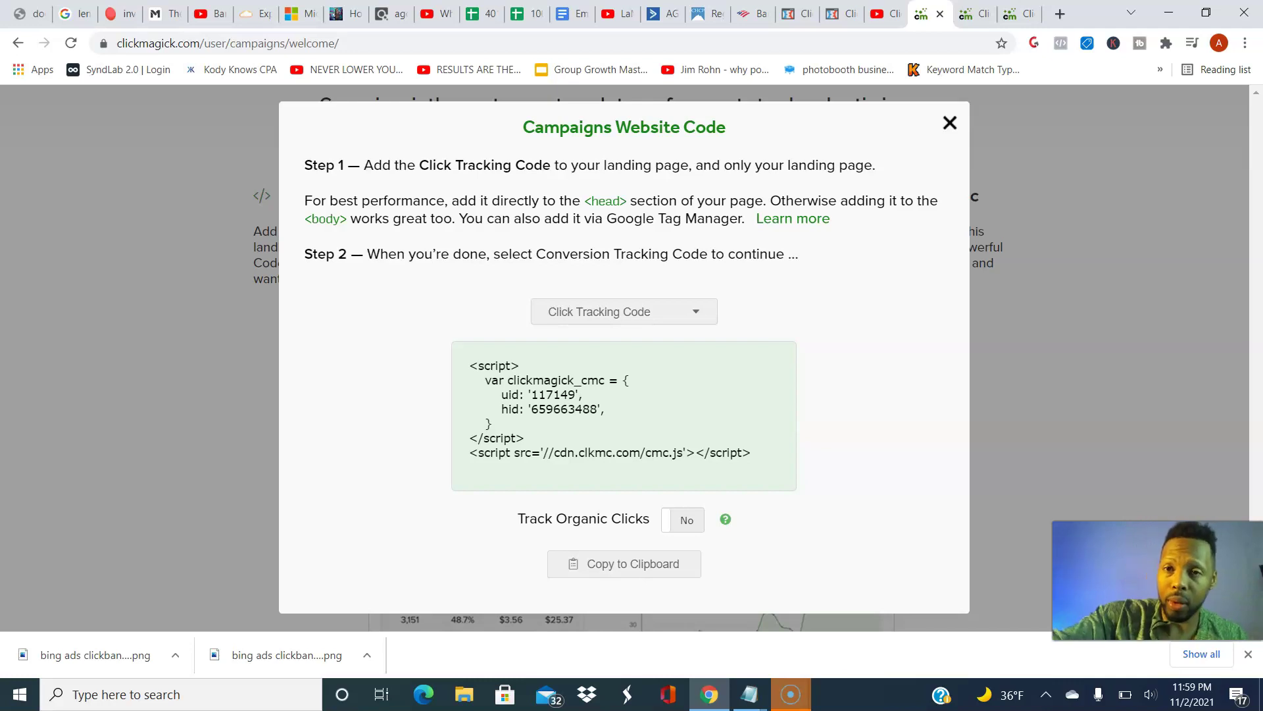
Switch to the ClickFunnels funnel, open the Optin page for editing, and display its Tracking Code settings for the header
click(833, 15)
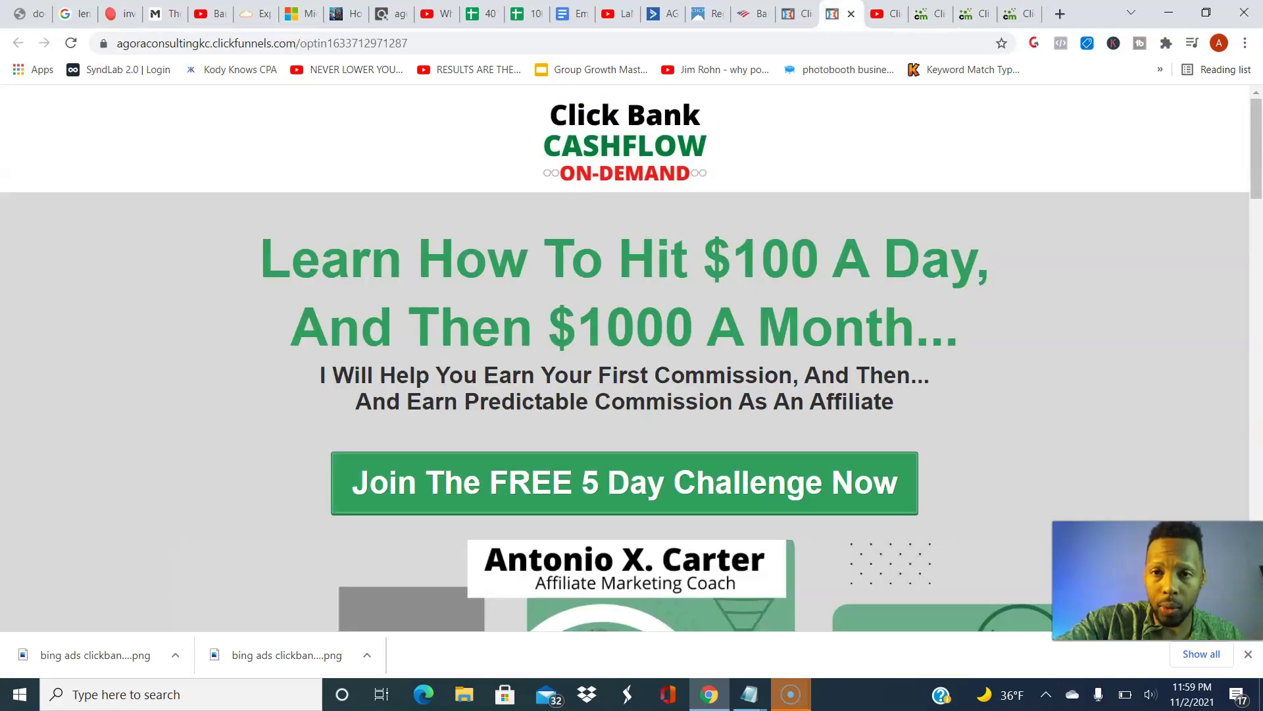
click(789, 14)
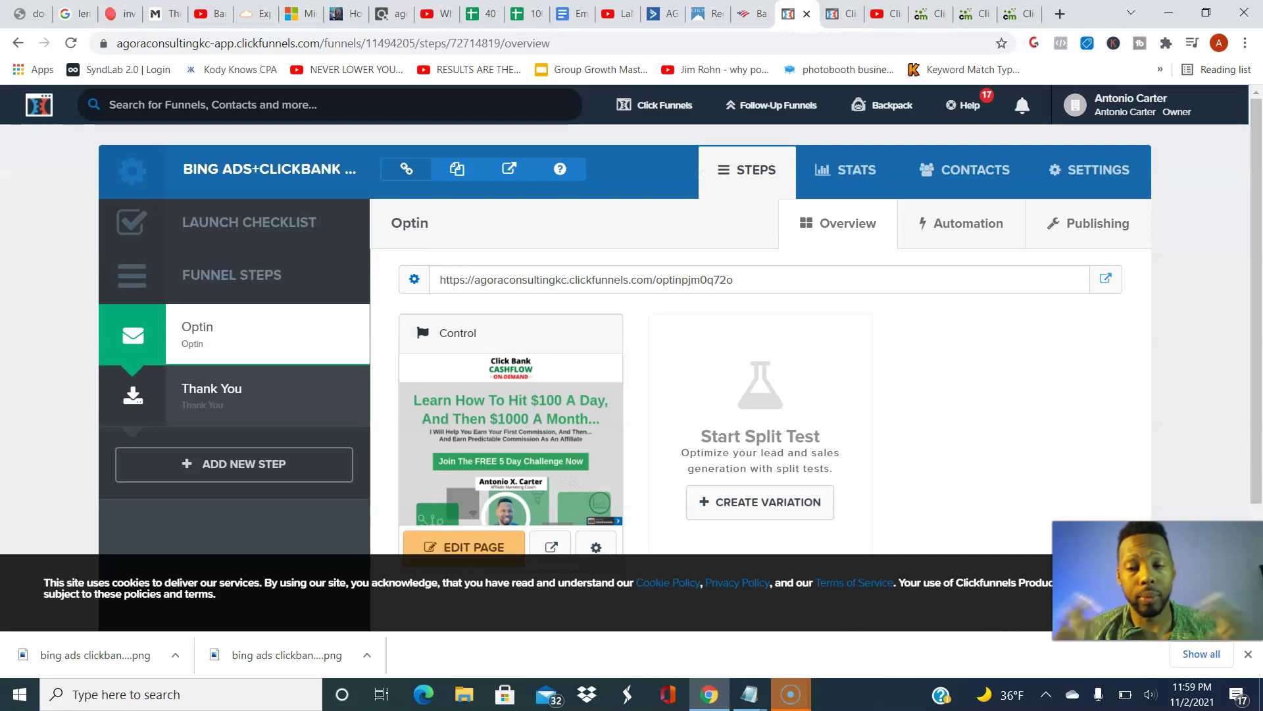
scroll(681, 352, down, 2)
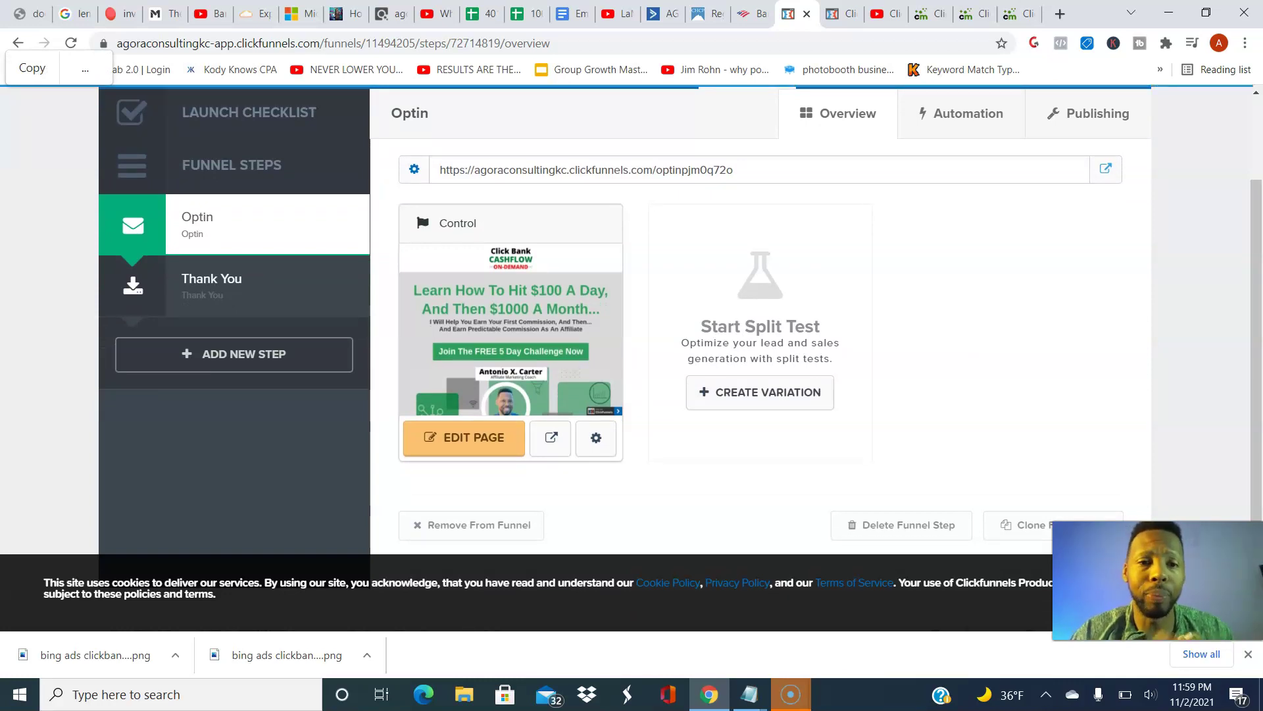
click(464, 437)
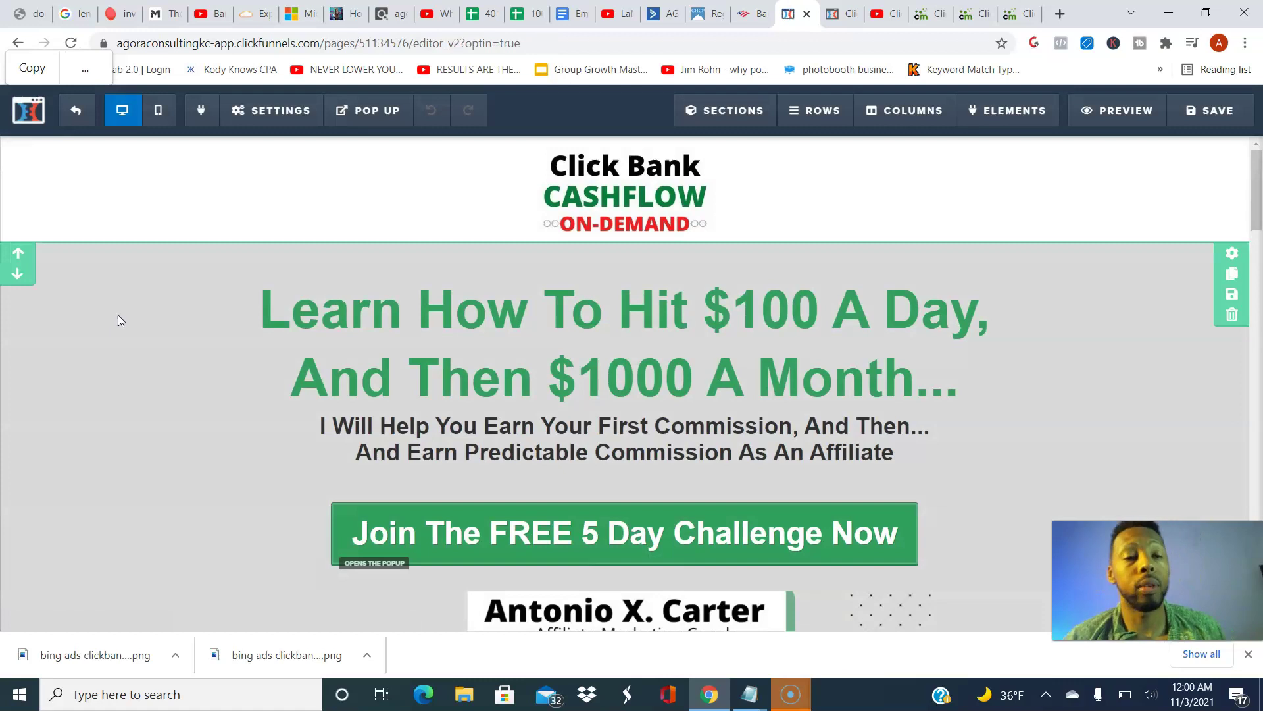
click(271, 110)
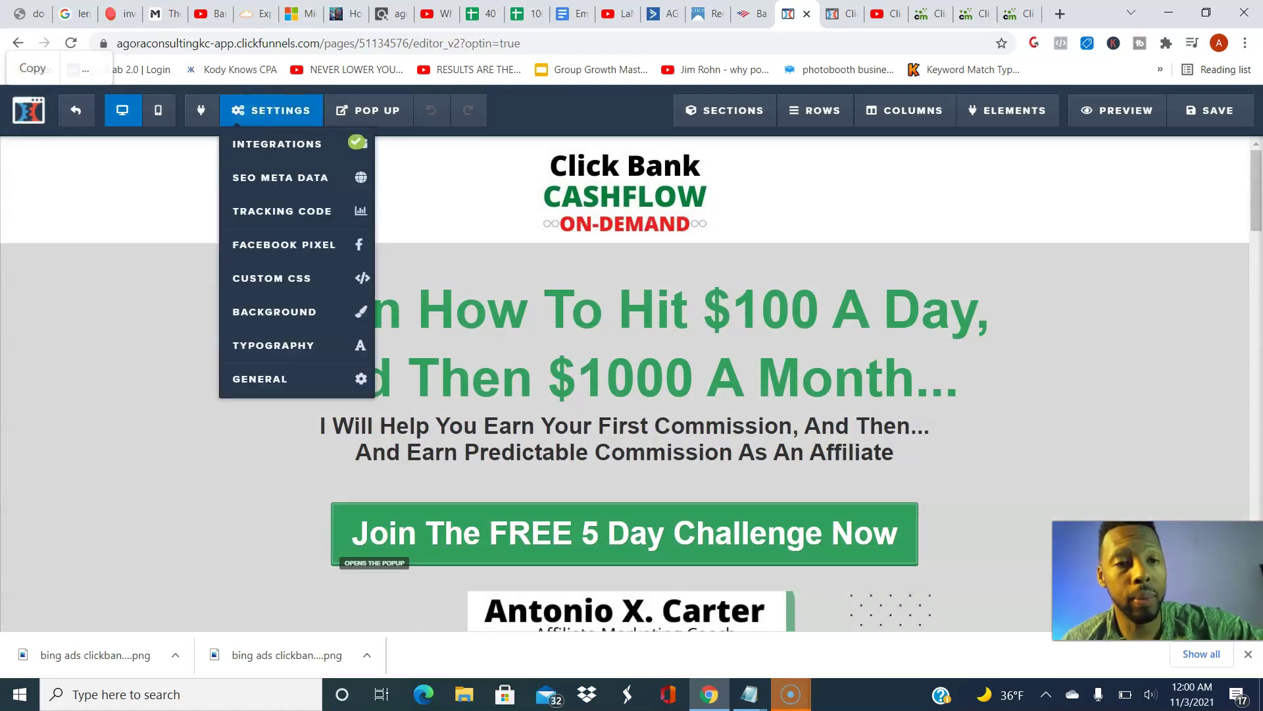
click(281, 210)
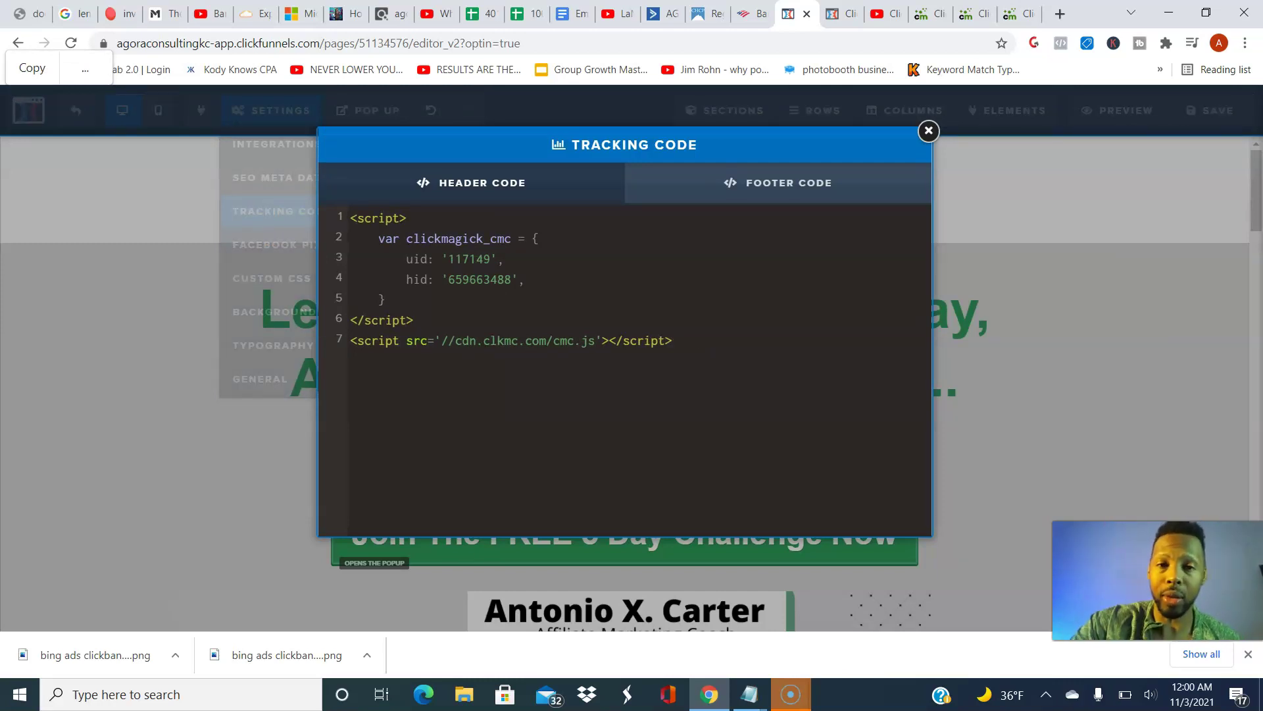
click(779, 182)
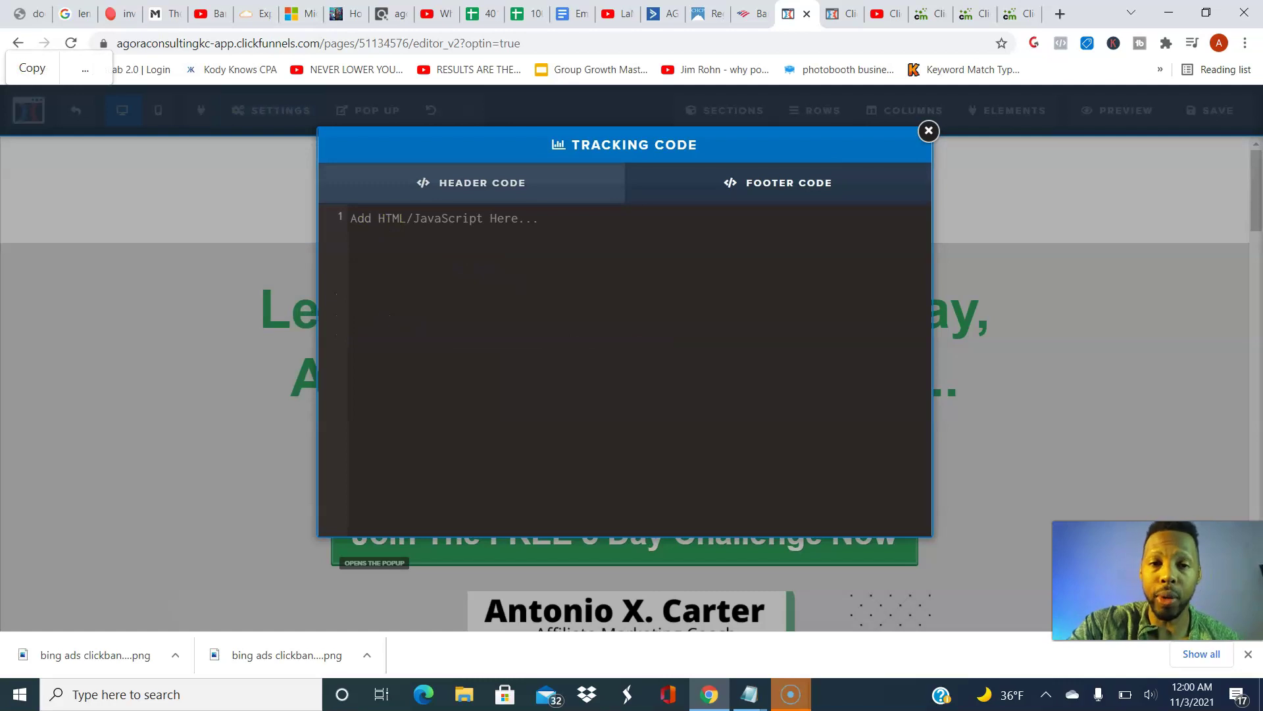
click(472, 183)
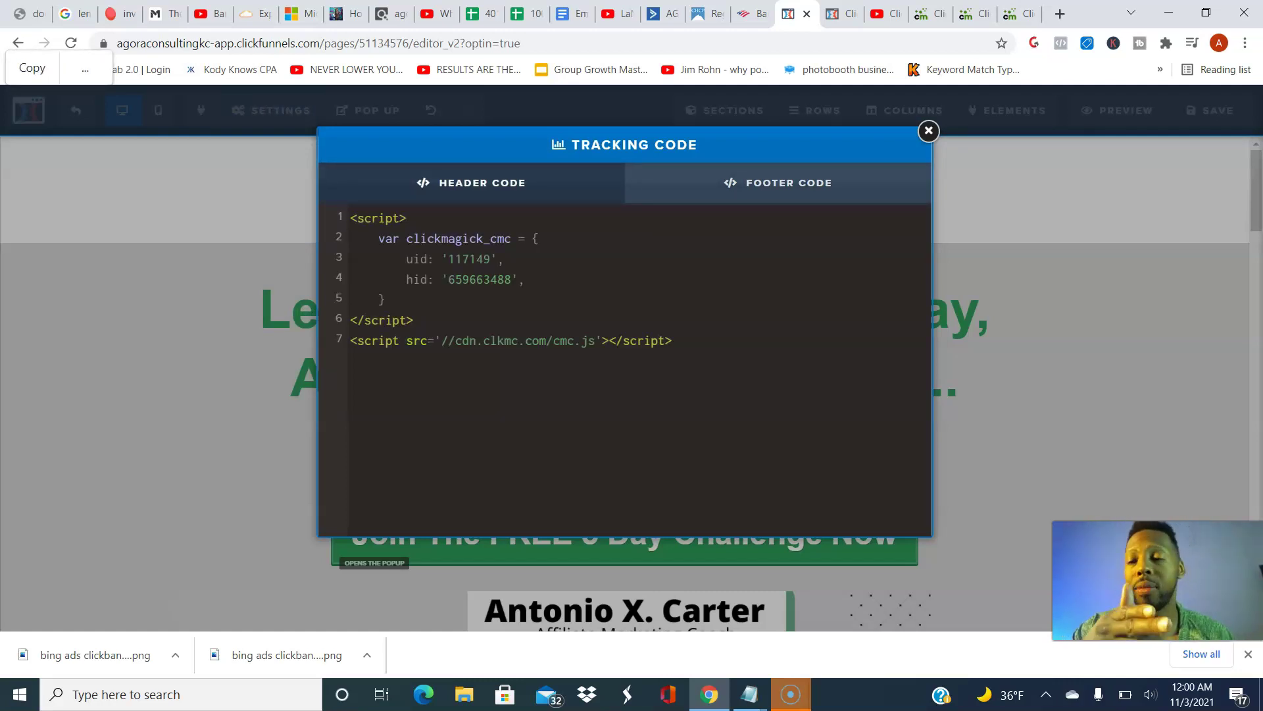
Replace the existing header code with the copied ClickMagick click tracking script and save the page
click(599, 316)
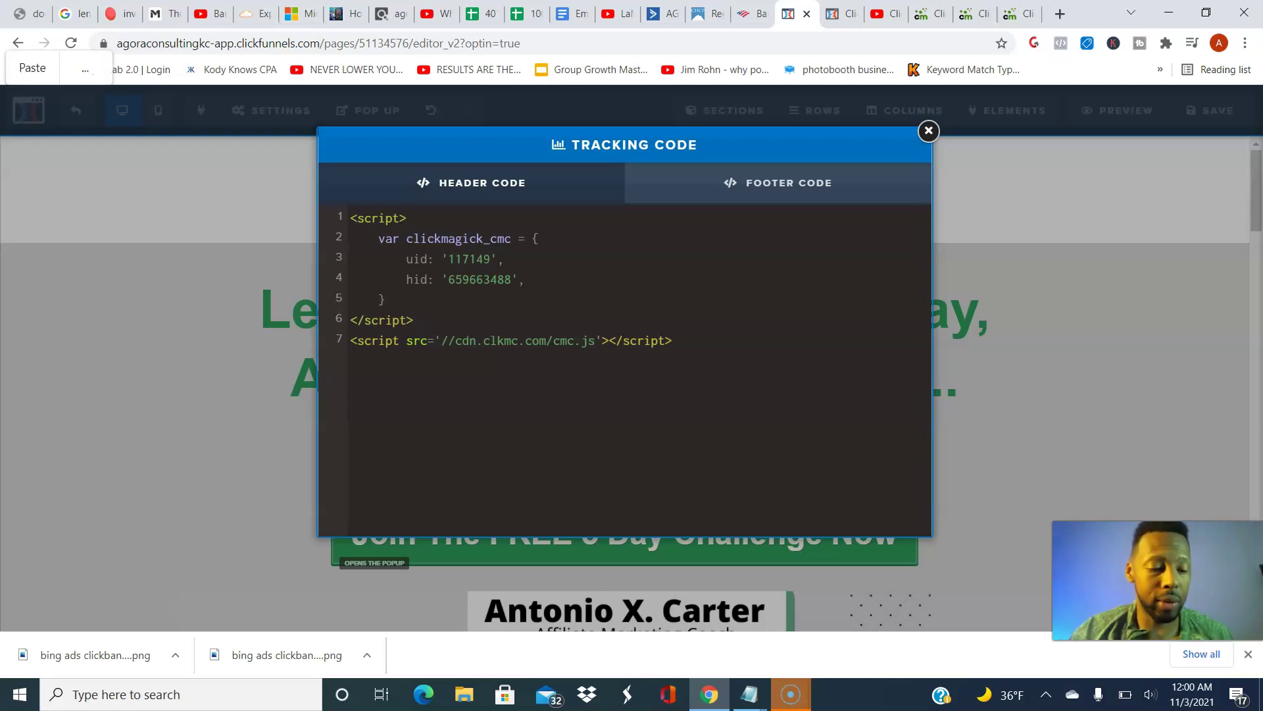
key(ctrl+a)
key(BackSpace)
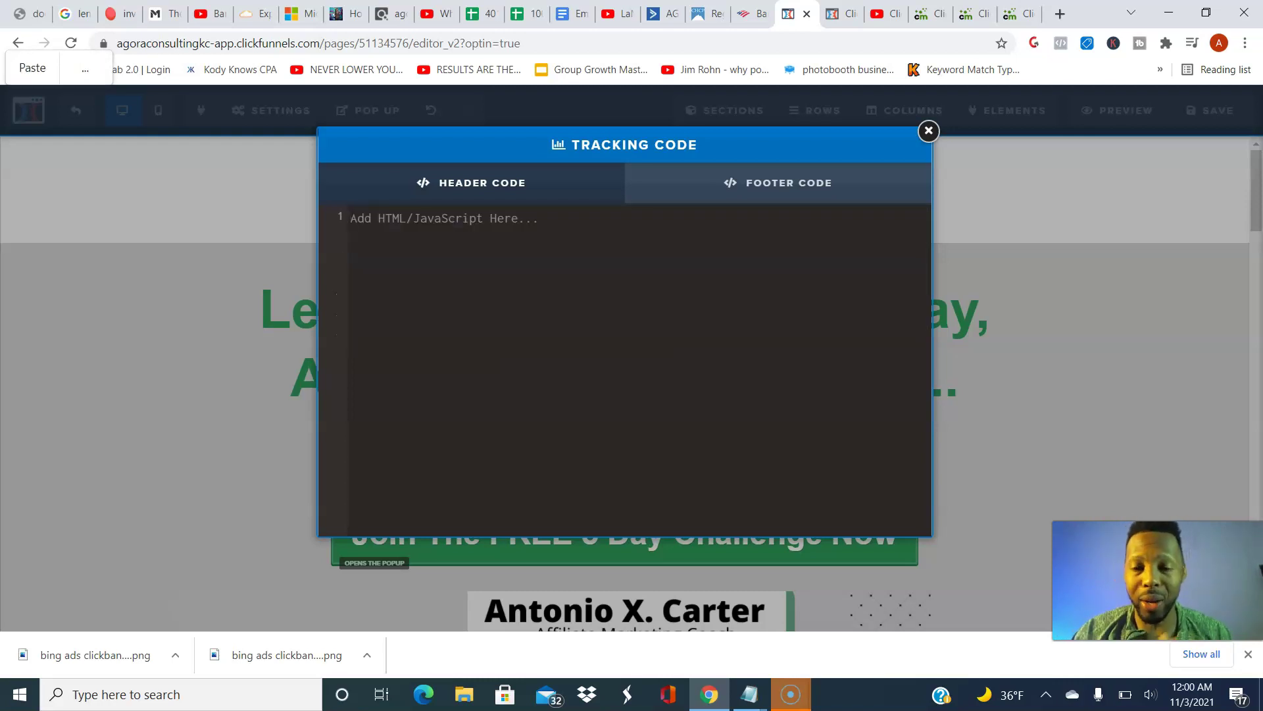
key(ctrl+v)
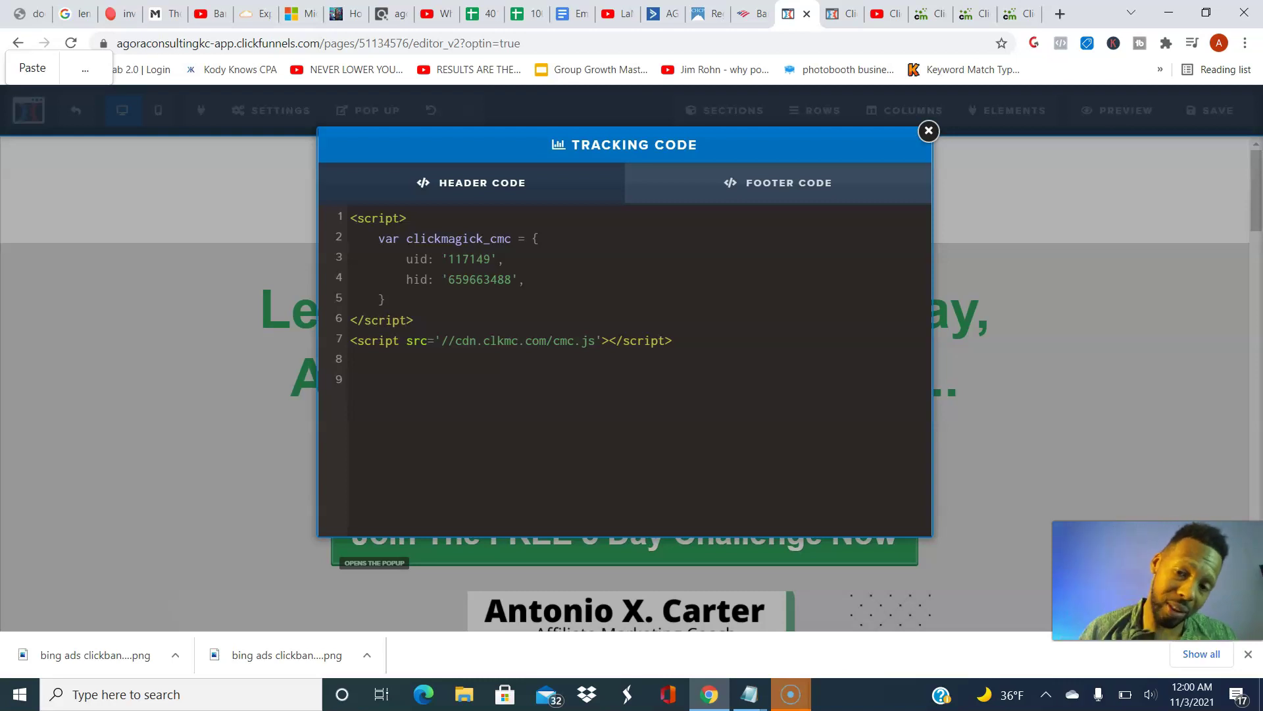
click(929, 131)
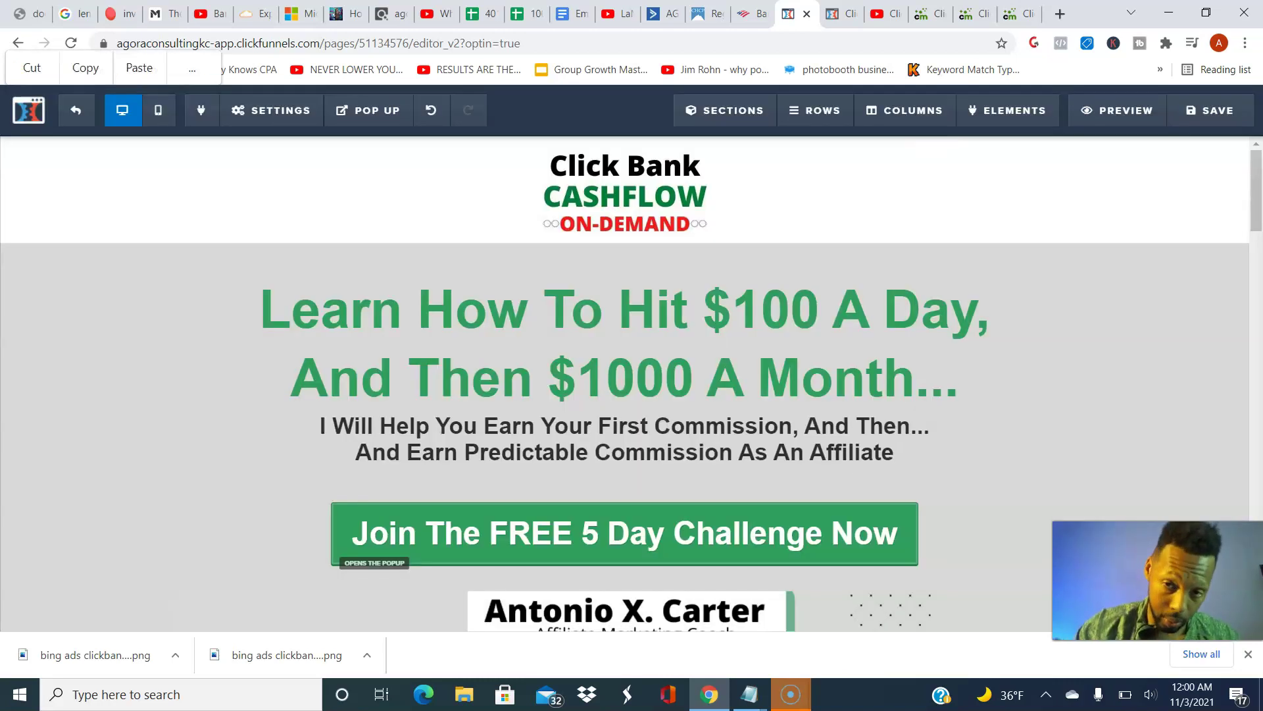
click(1210, 110)
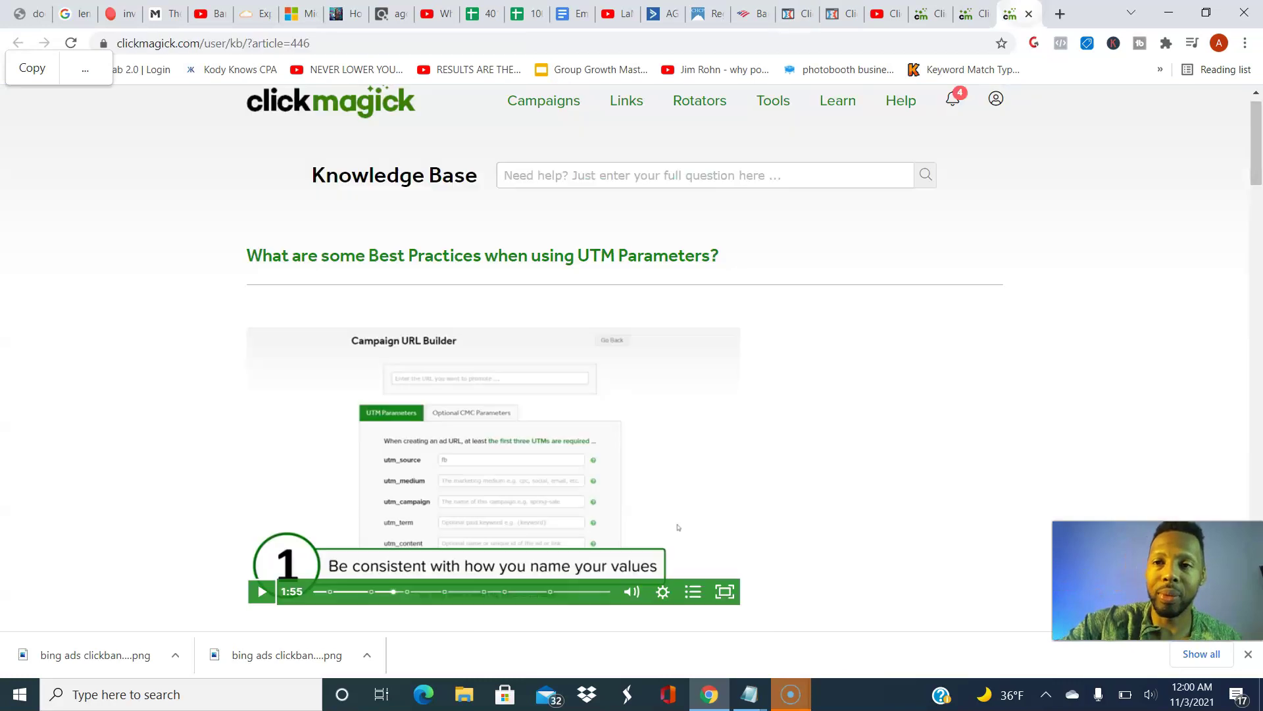
Switch to the ClickMagick Campaigns Website Code window and display the Conversion Tracking Code
click(930, 16)
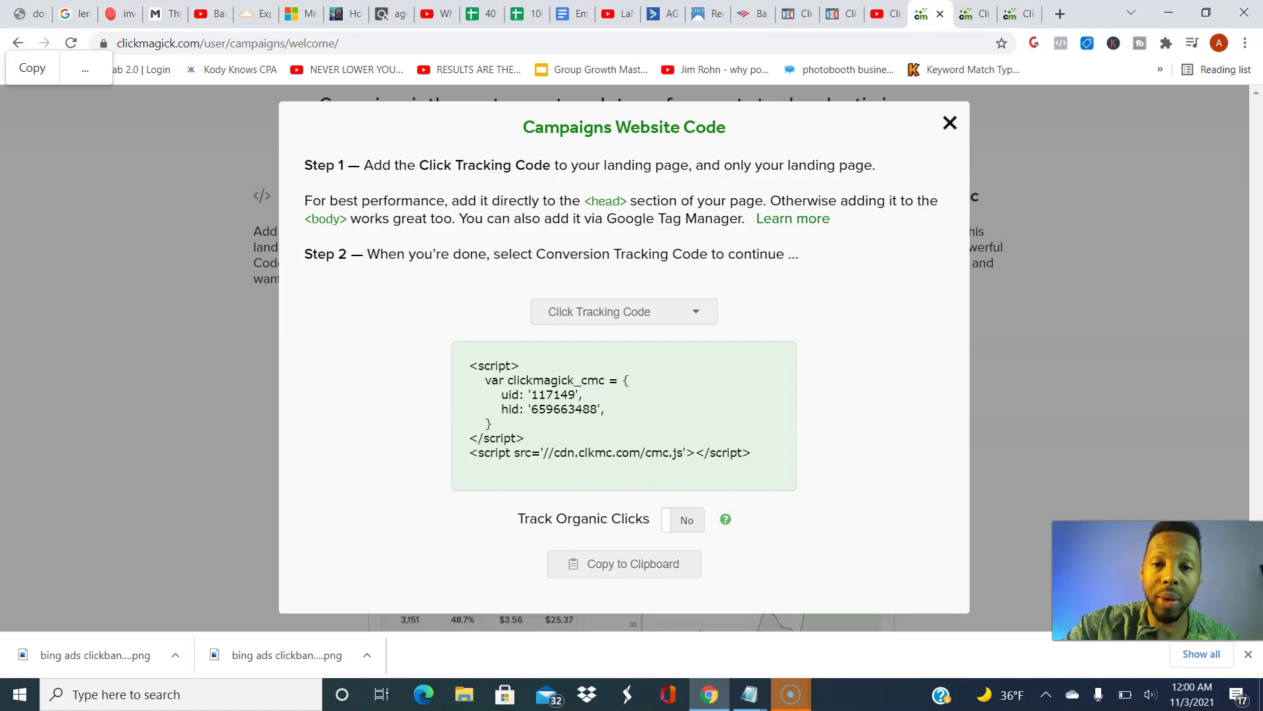
click(624, 311)
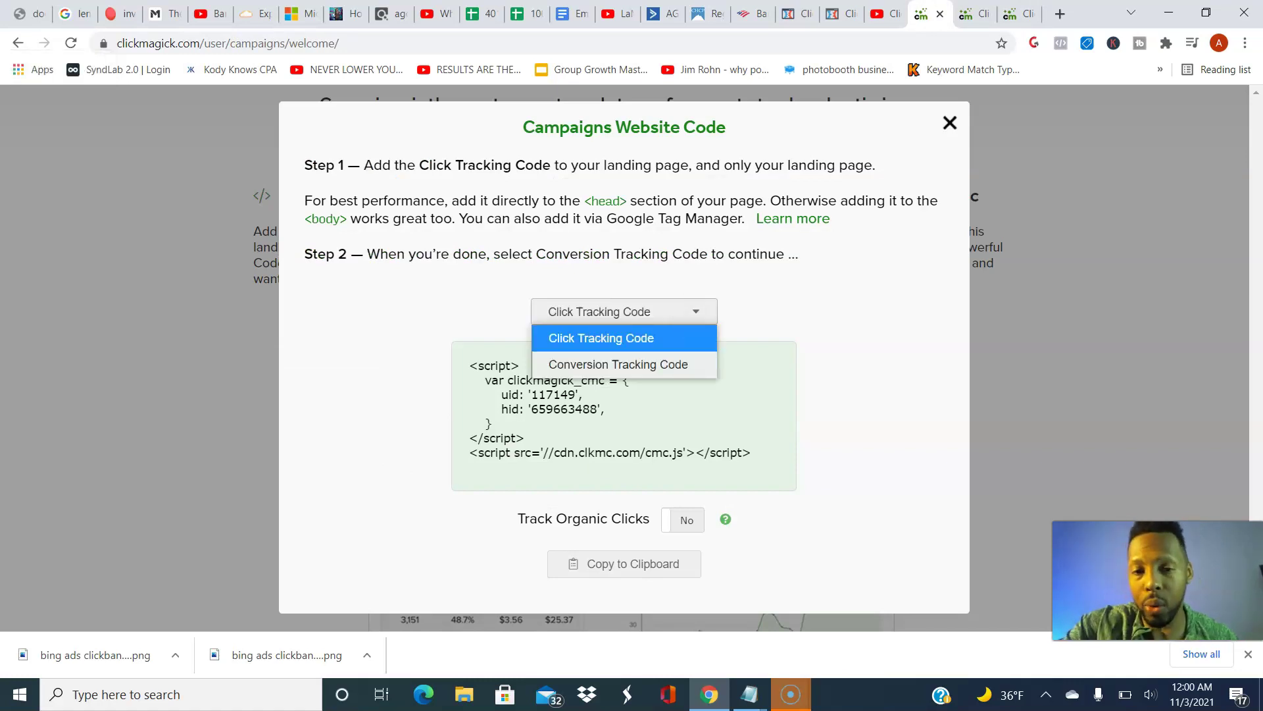
click(618, 364)
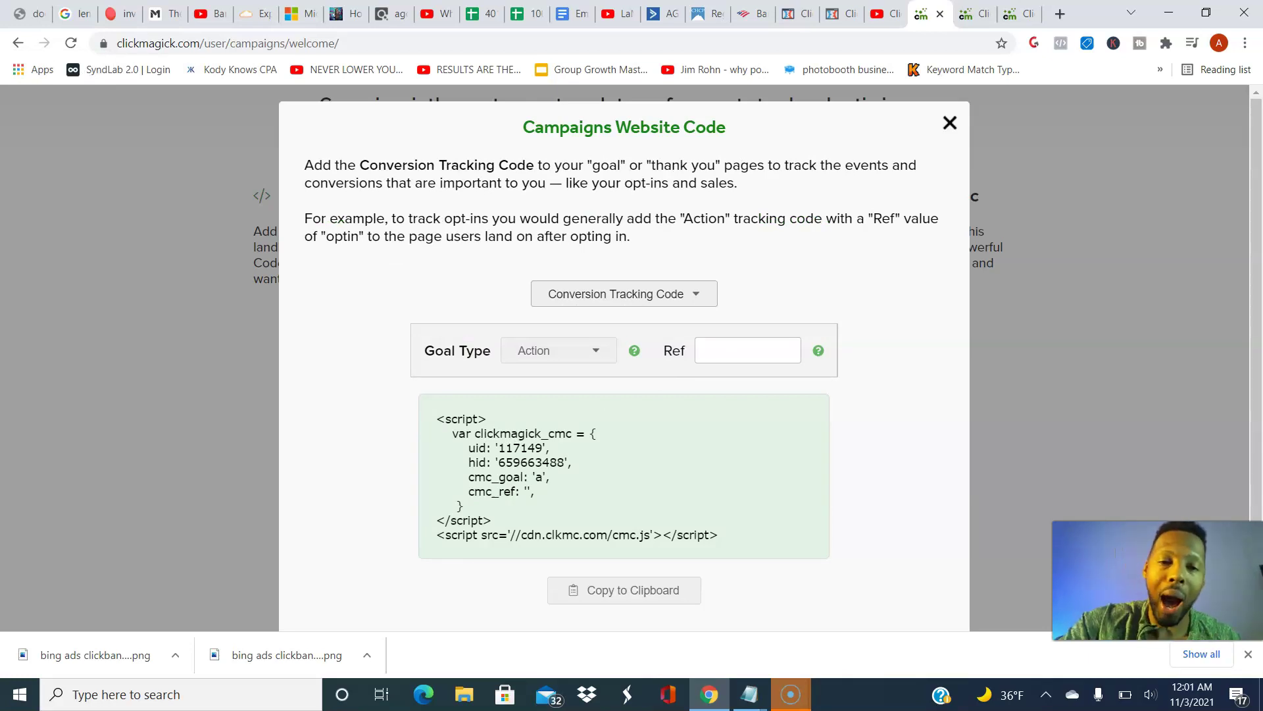
Set the goal type to Action, leave the Ref value empty, and copy the conversion tracking code to the clipboard
click(558, 350)
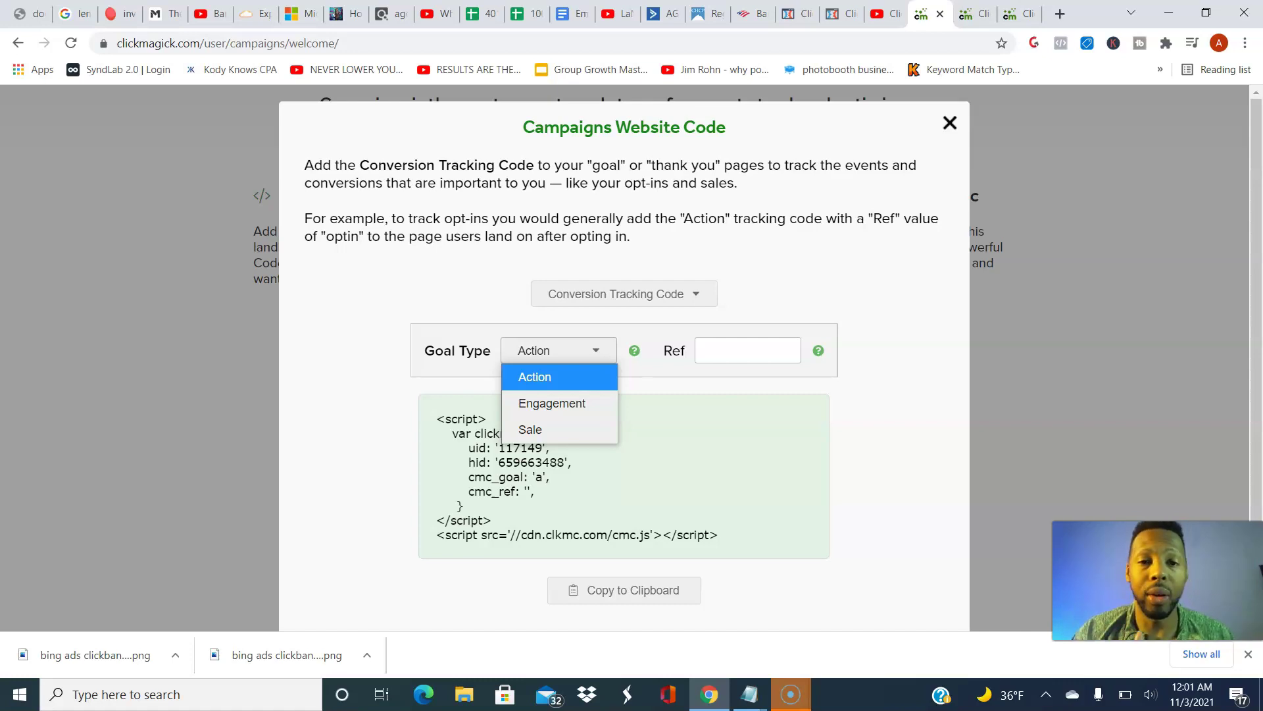
click(552, 403)
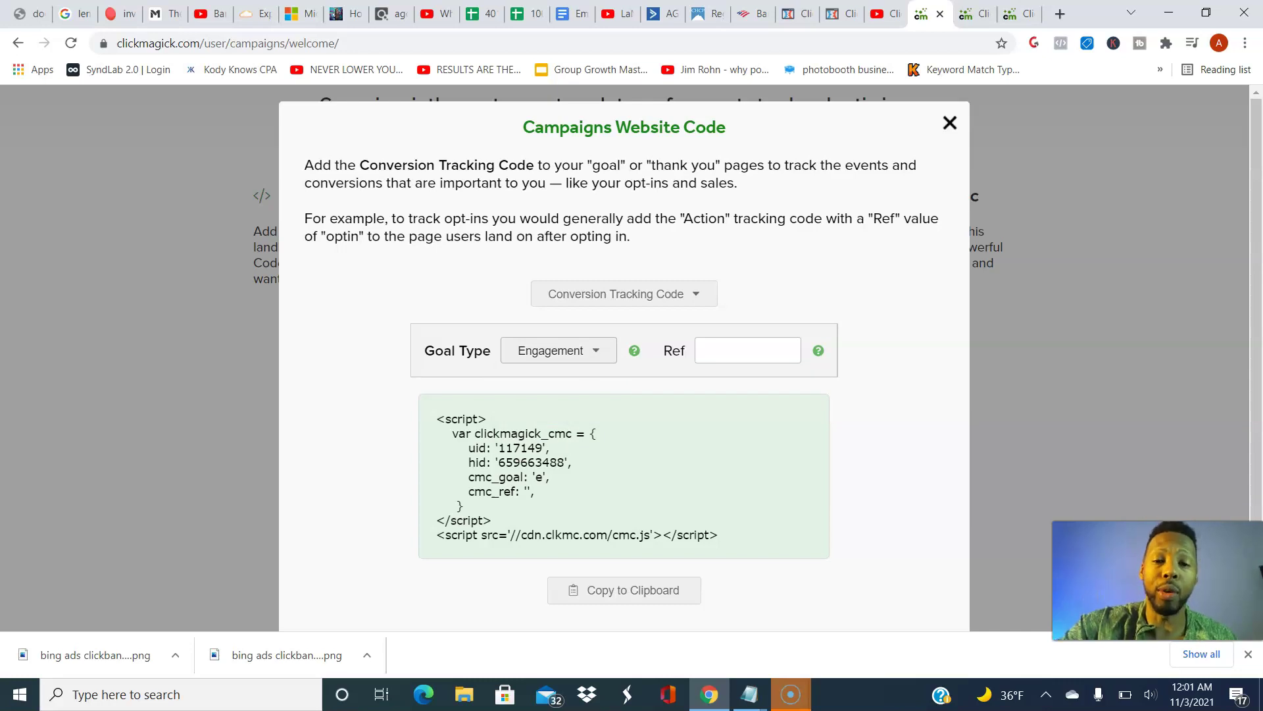
click(558, 350)
click(535, 377)
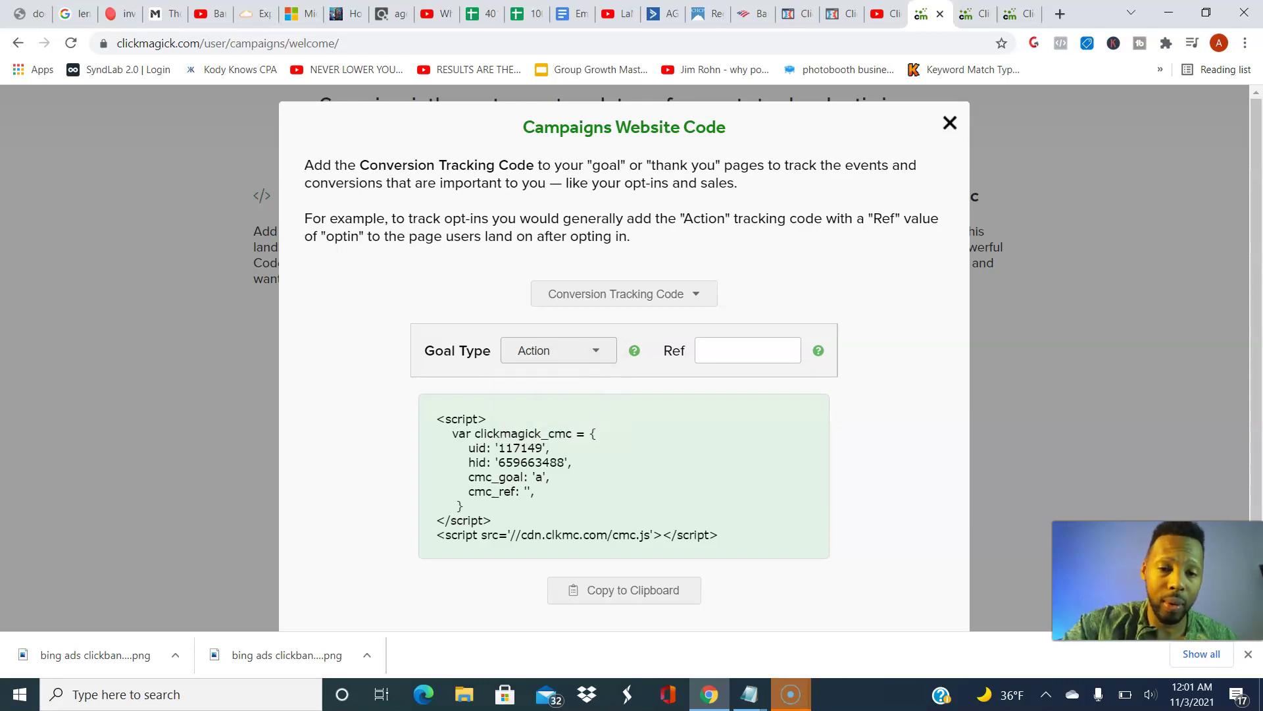
key(Tab)
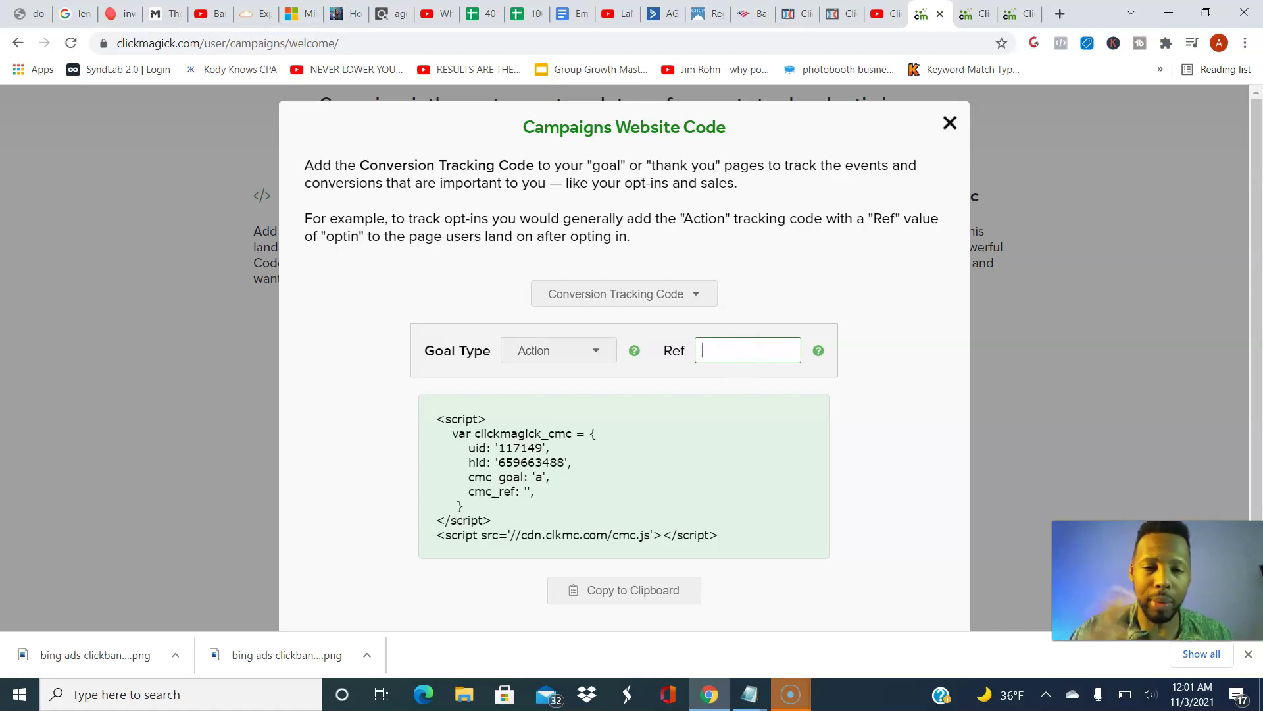
key(Tab)
key(Return)
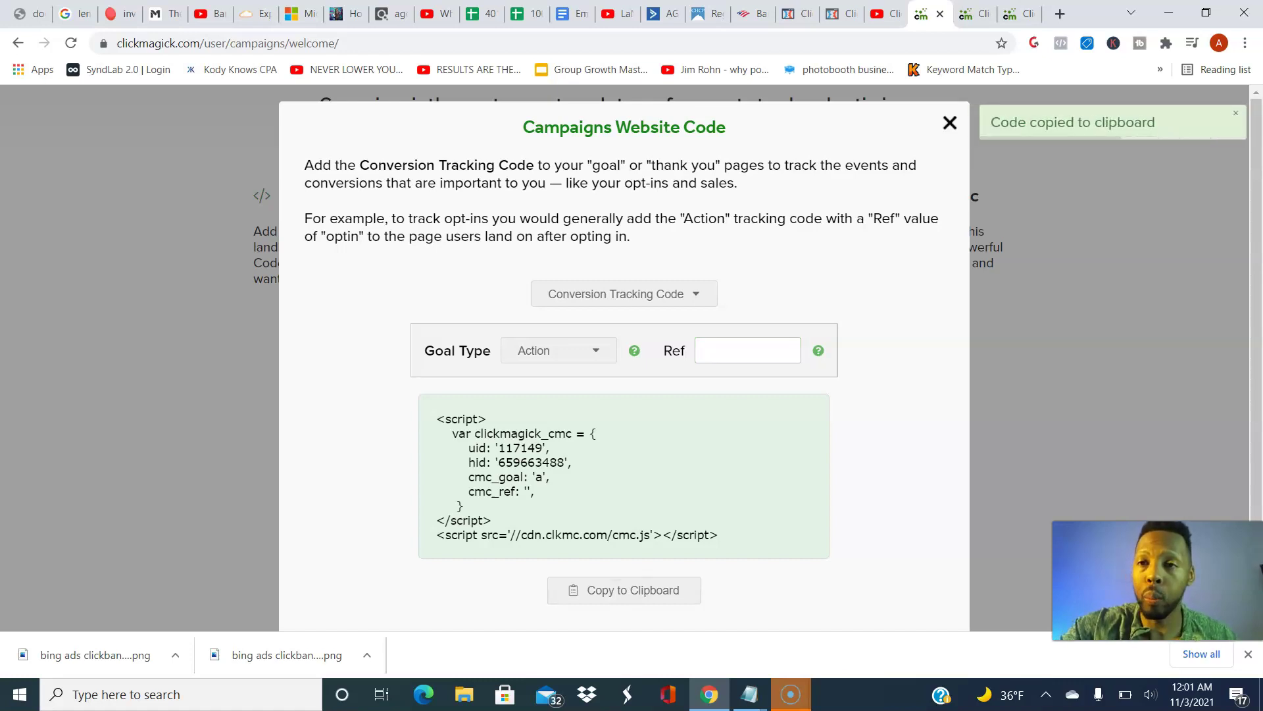
Switch to ClickFunnels, leave the Optin page editor, and open the funnel's Thank You page for editing
click(841, 14)
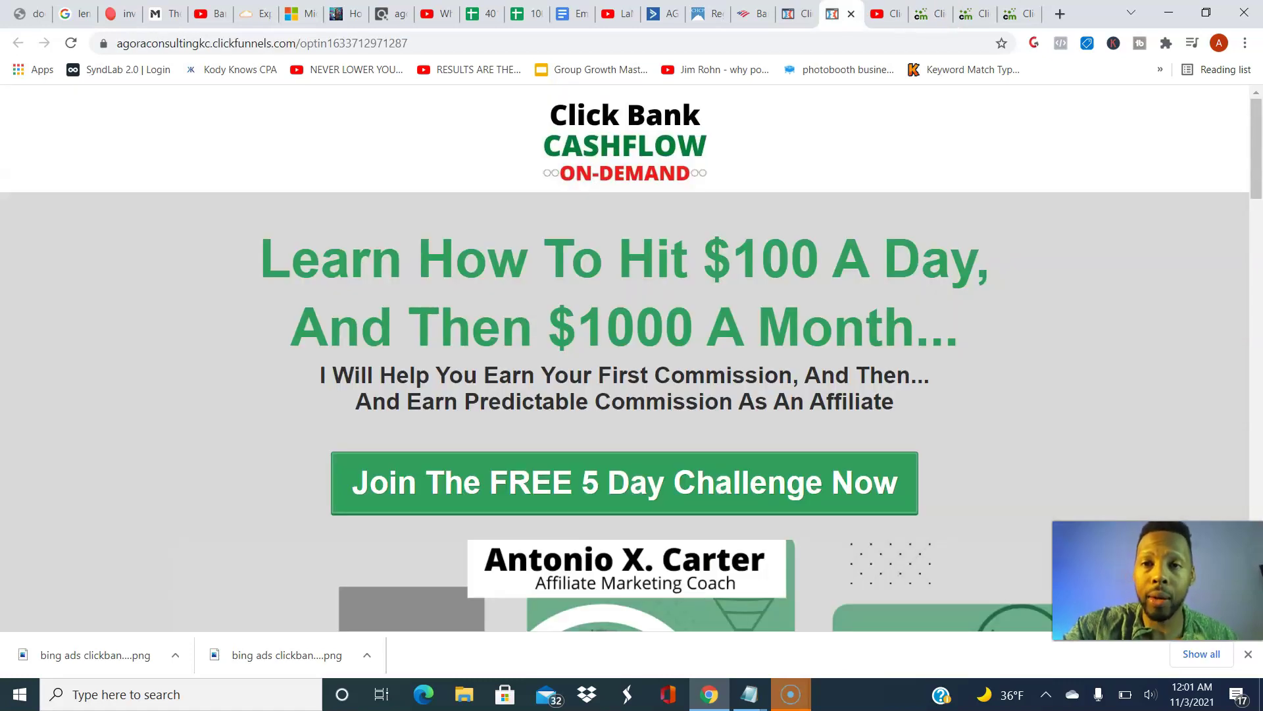
key(ctrl+w)
key(ctrl+shift+Tab)
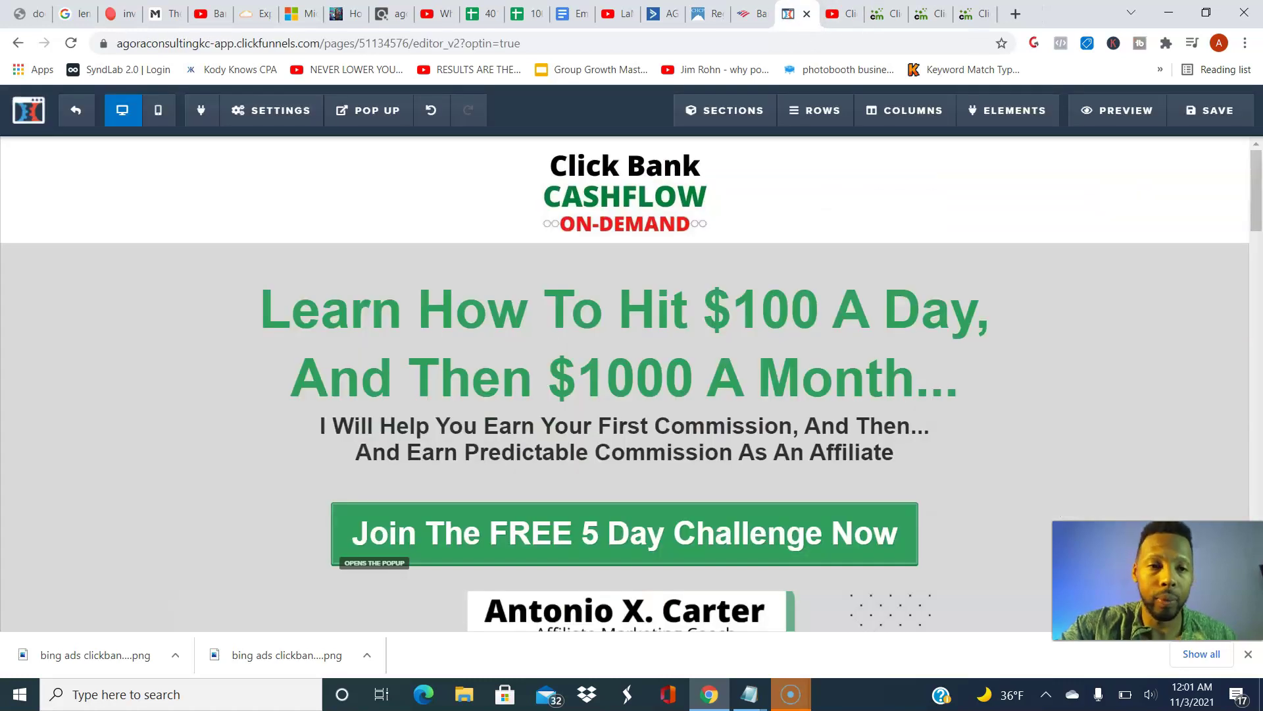
click(76, 110)
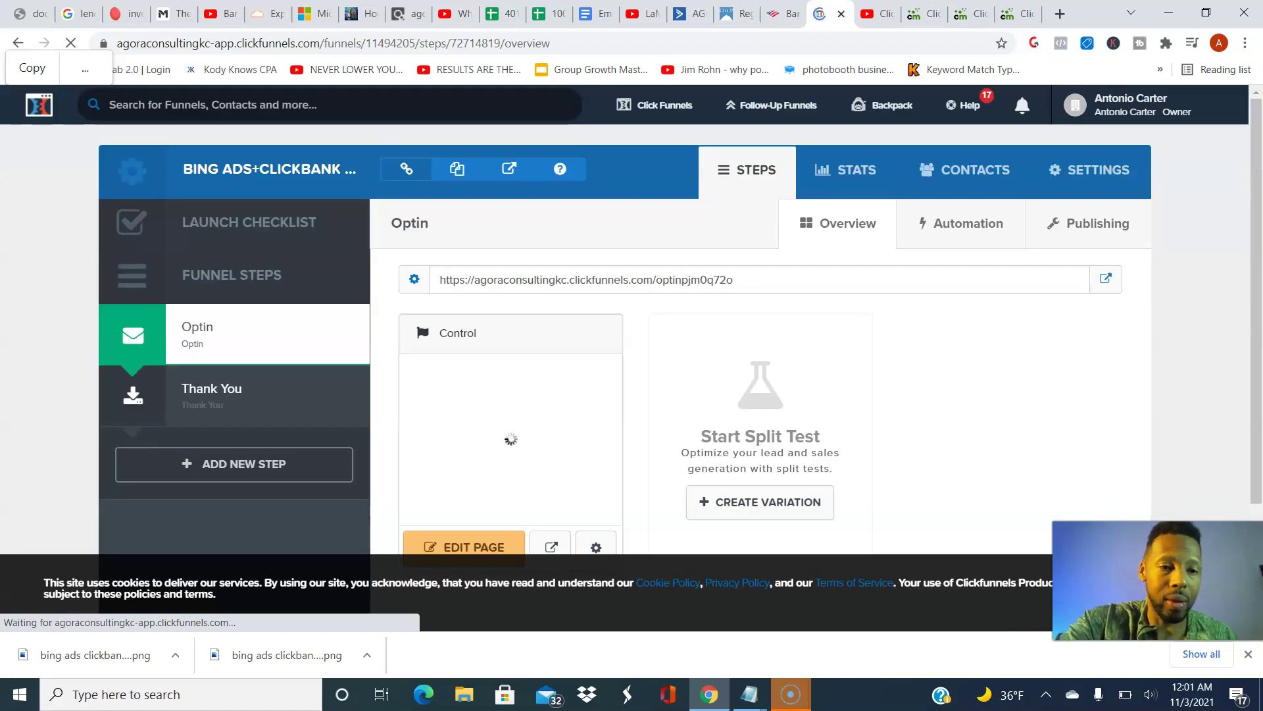
click(273, 398)
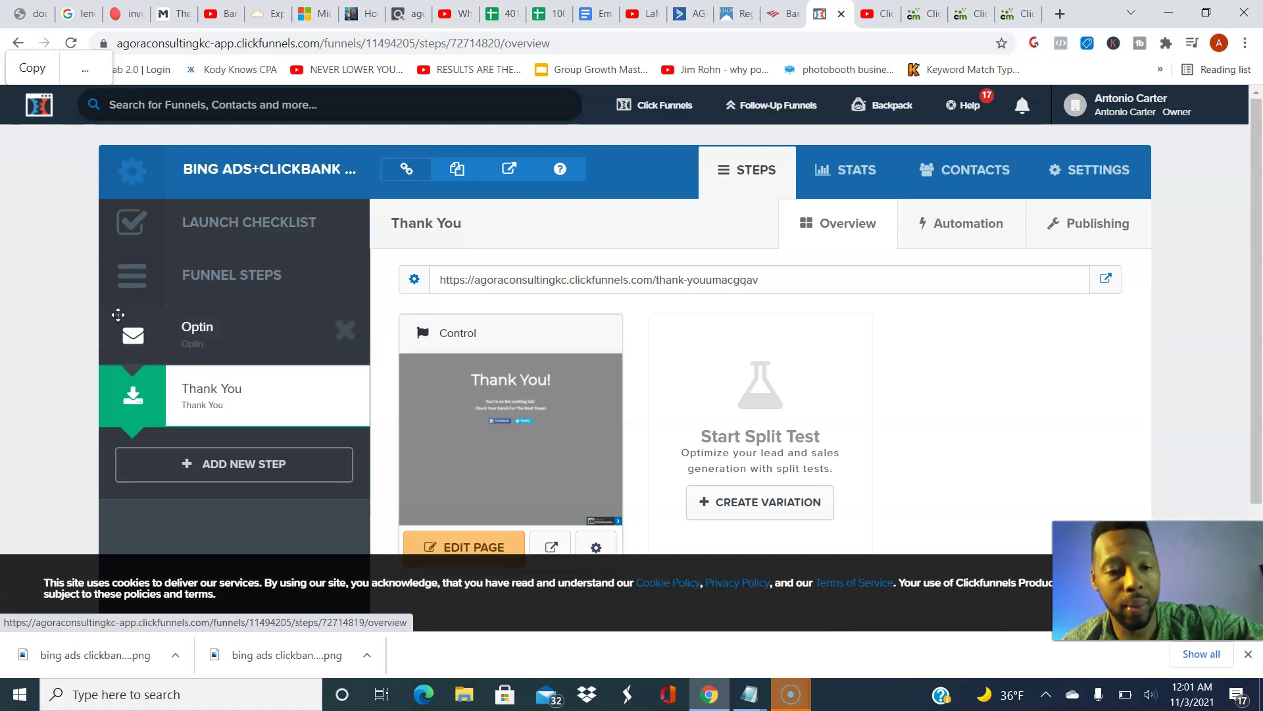
click(117, 314)
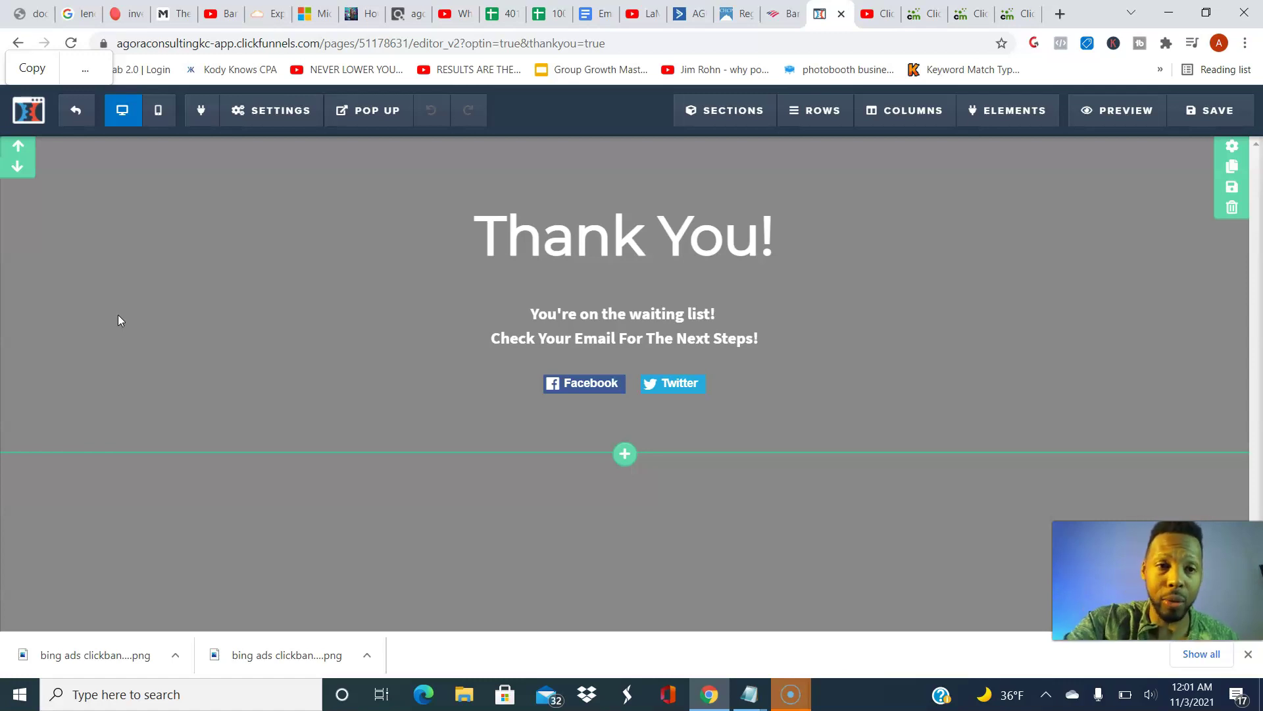
Replace the Thank You page's header tracking code with the copied ClickMagick conversion script and save the page
click(270, 110)
click(273, 211)
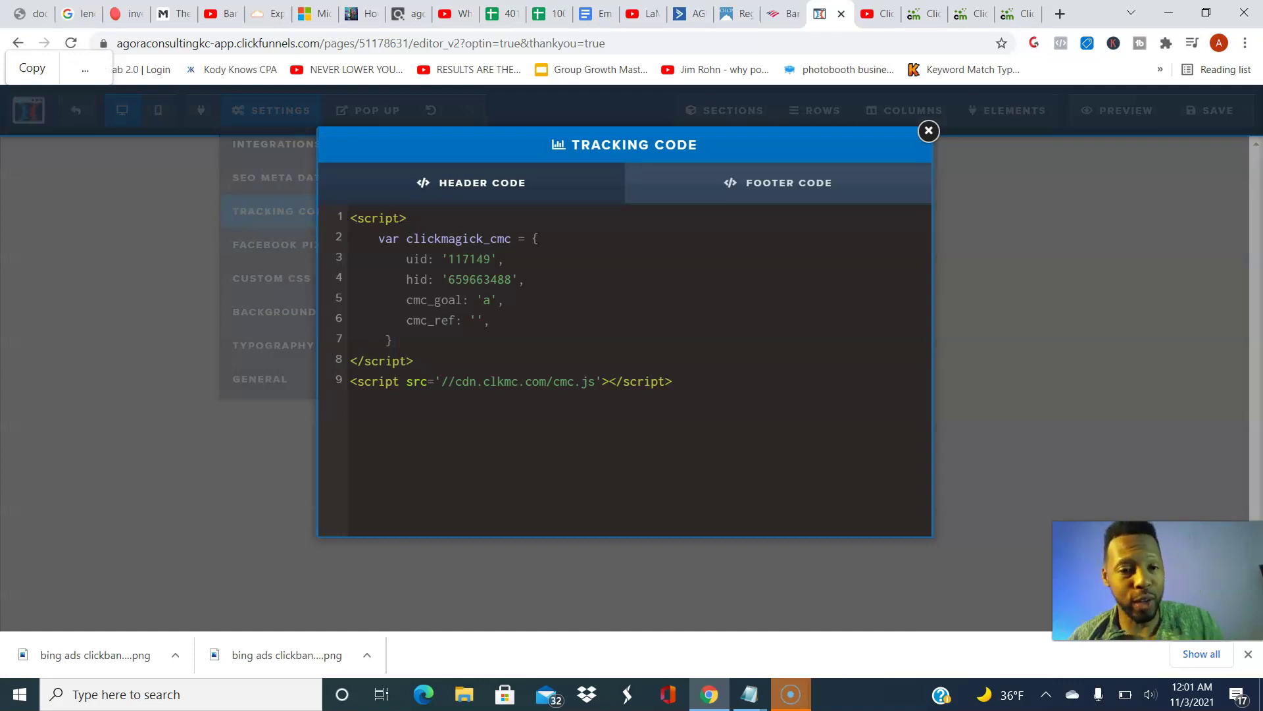
click(385, 411)
key(ctrl+v)
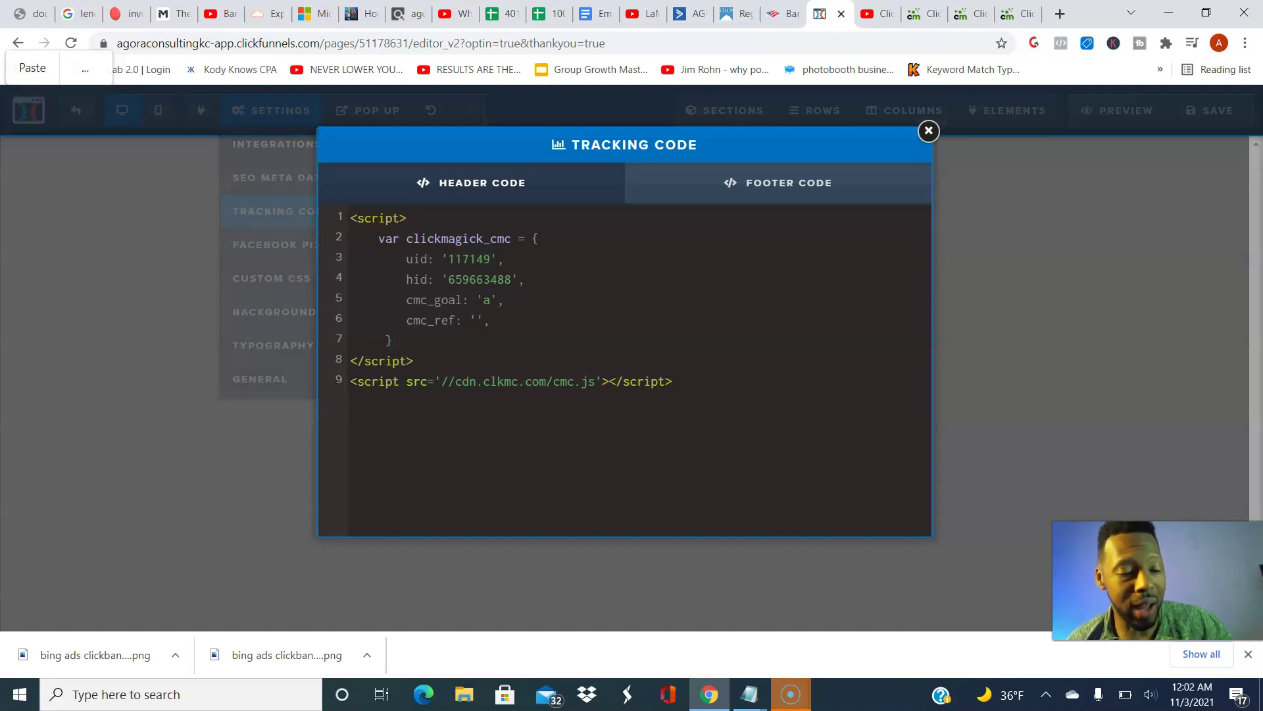
key(ctrl+a)
key(ctrl+v)
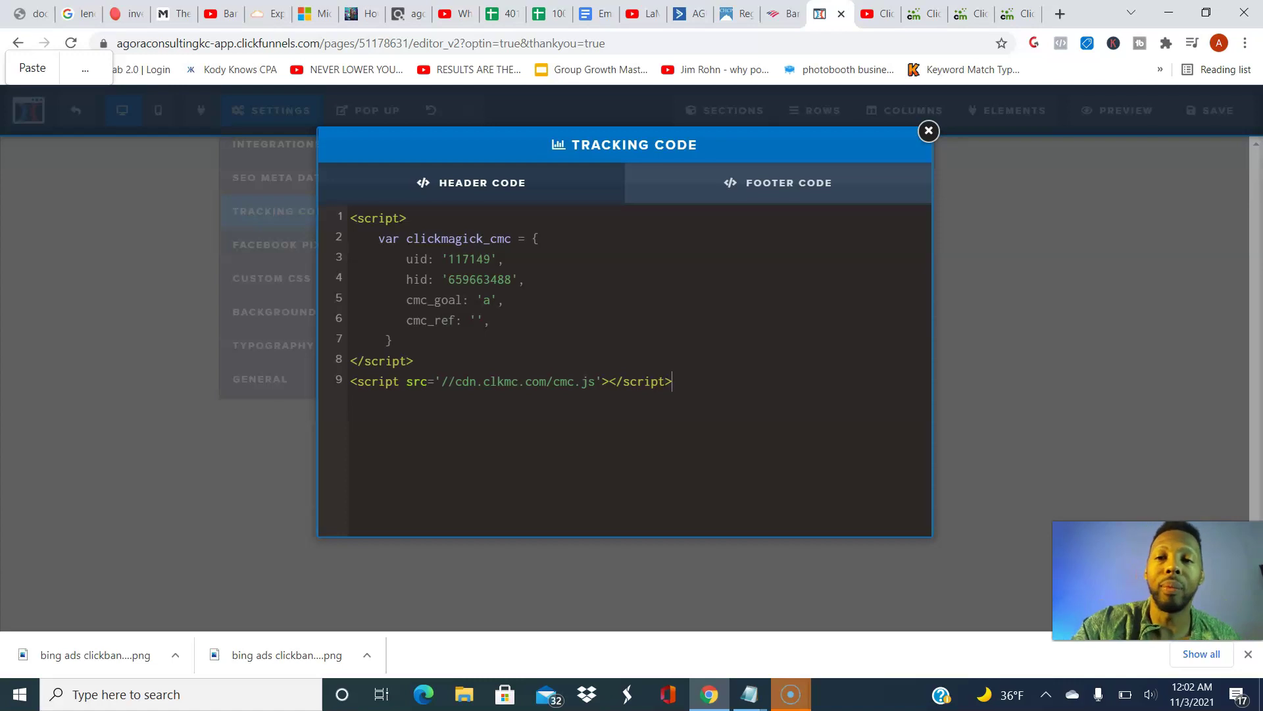
key(Escape)
click(1209, 115)
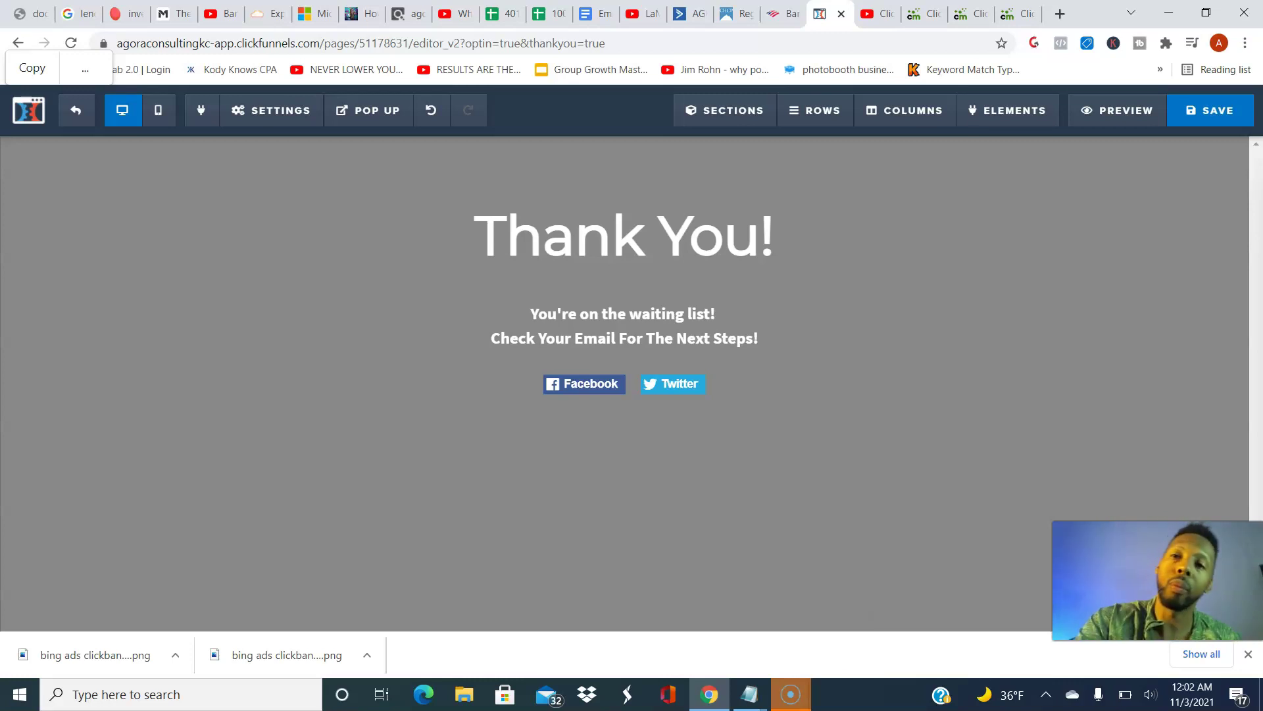
Return to the ClickMagick Campaigns welcome page, close the website code window, and open the URL Builder from Step 2
click(1016, 13)
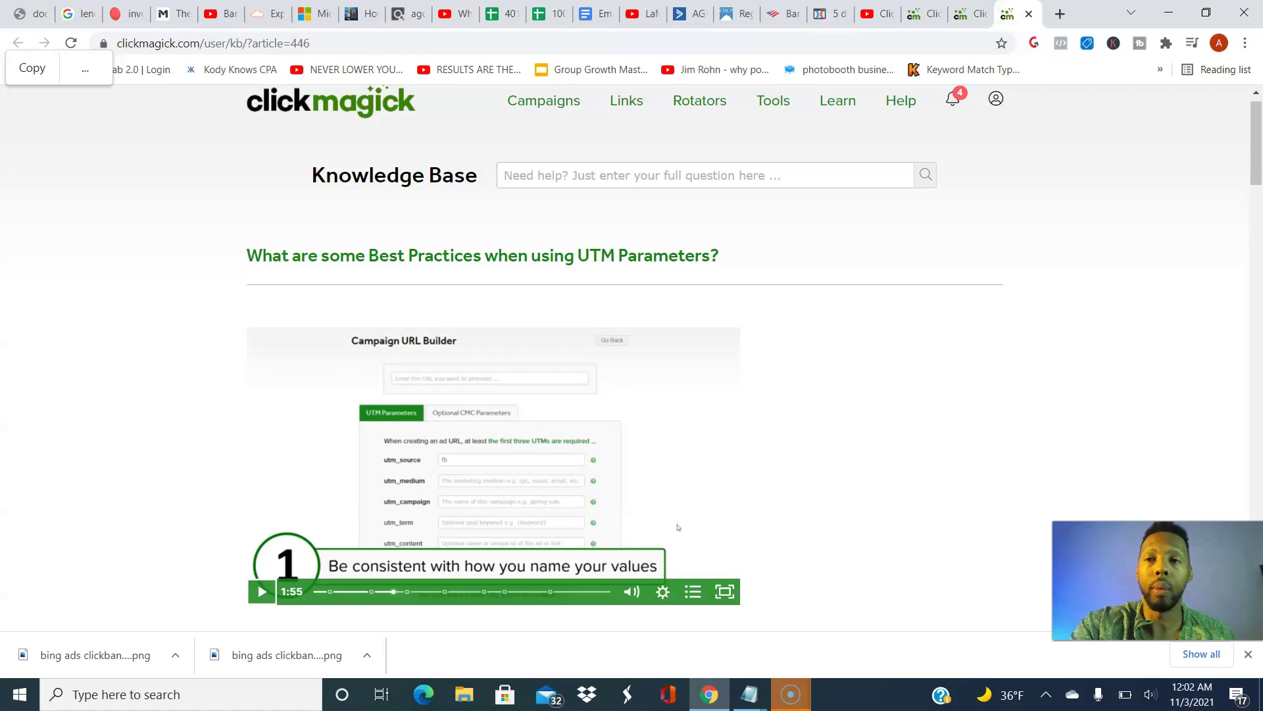
key(ctrl+shift+Tab)
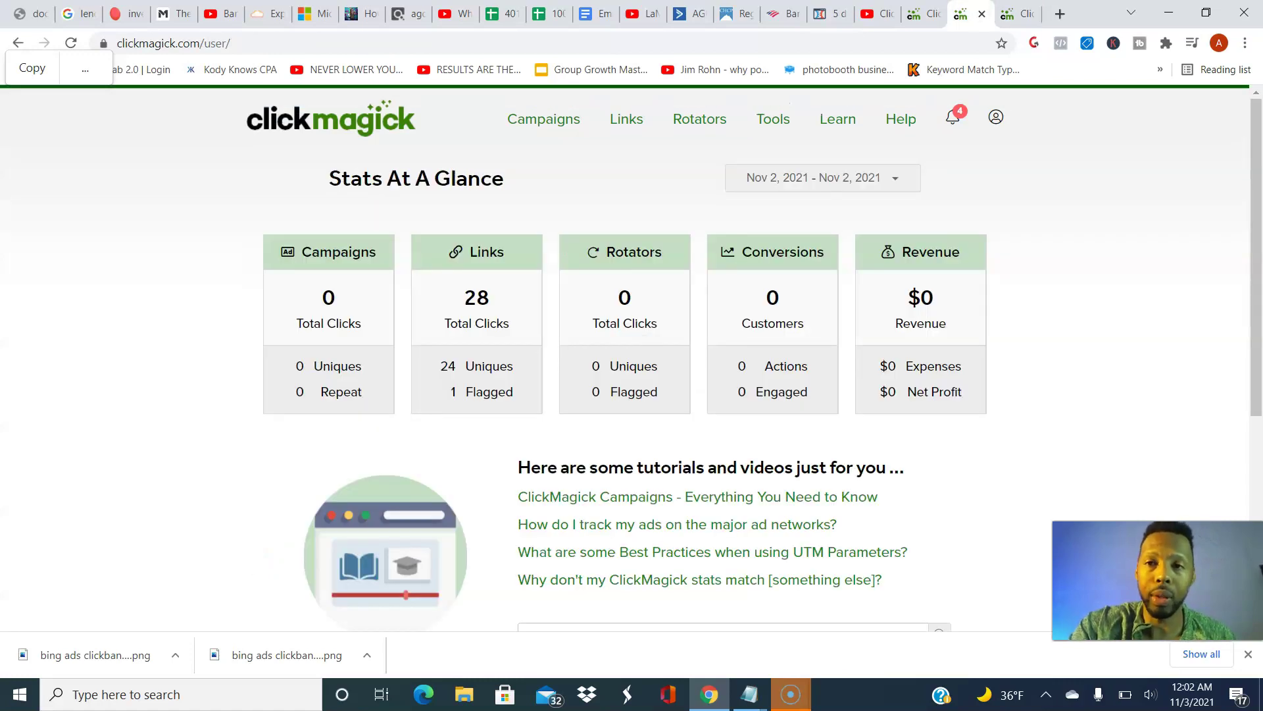
key(ctrl+shift+Tab)
click(949, 123)
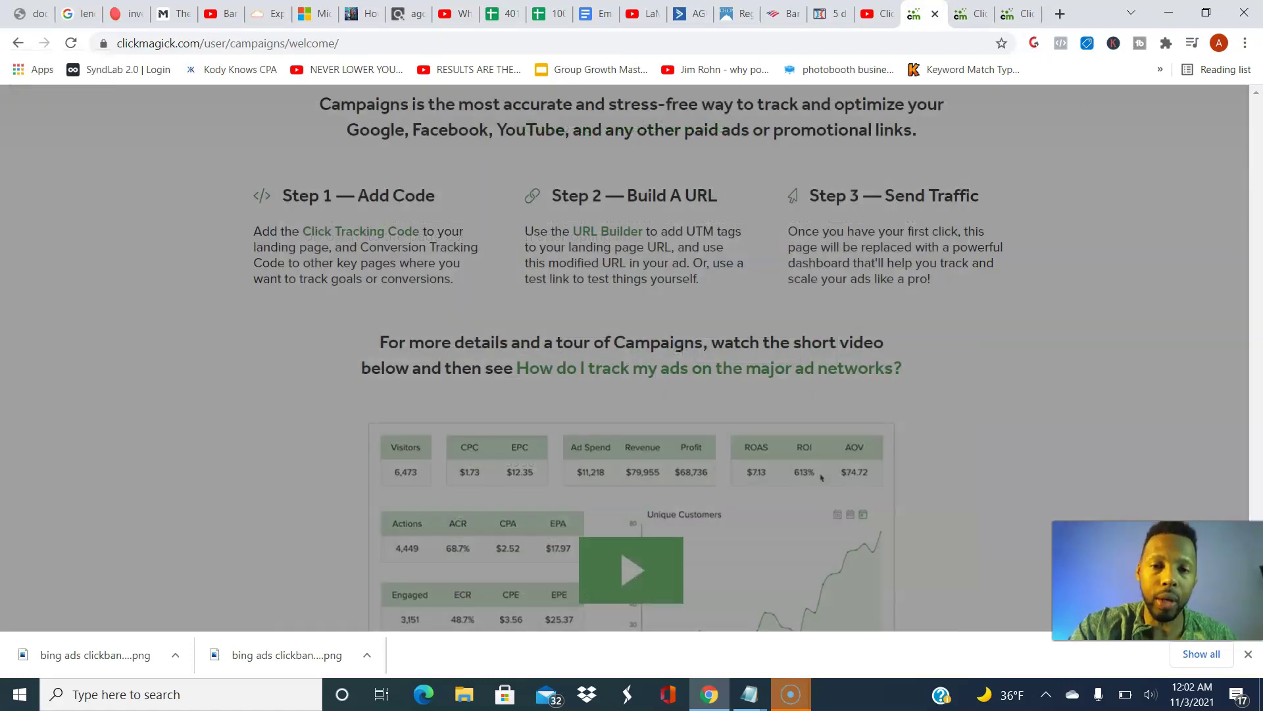
scroll(814, 428, down, 1)
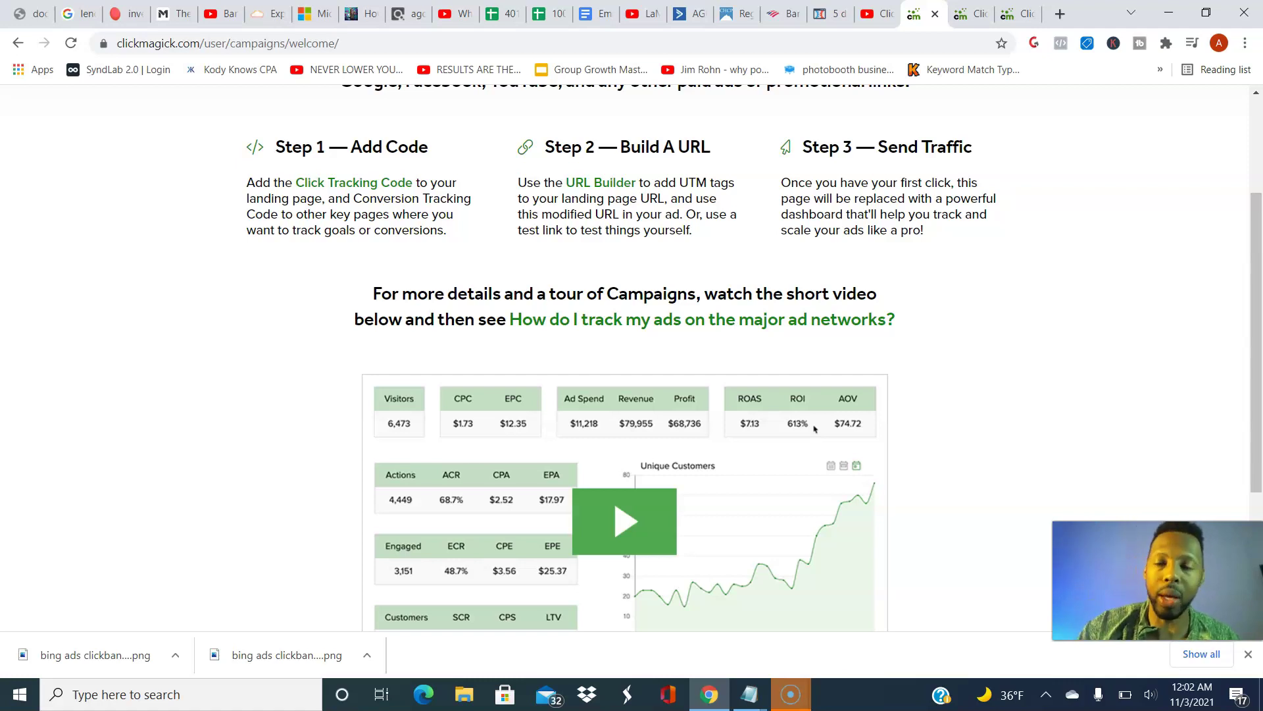
scroll(625, 358, up, 3)
click(600, 331)
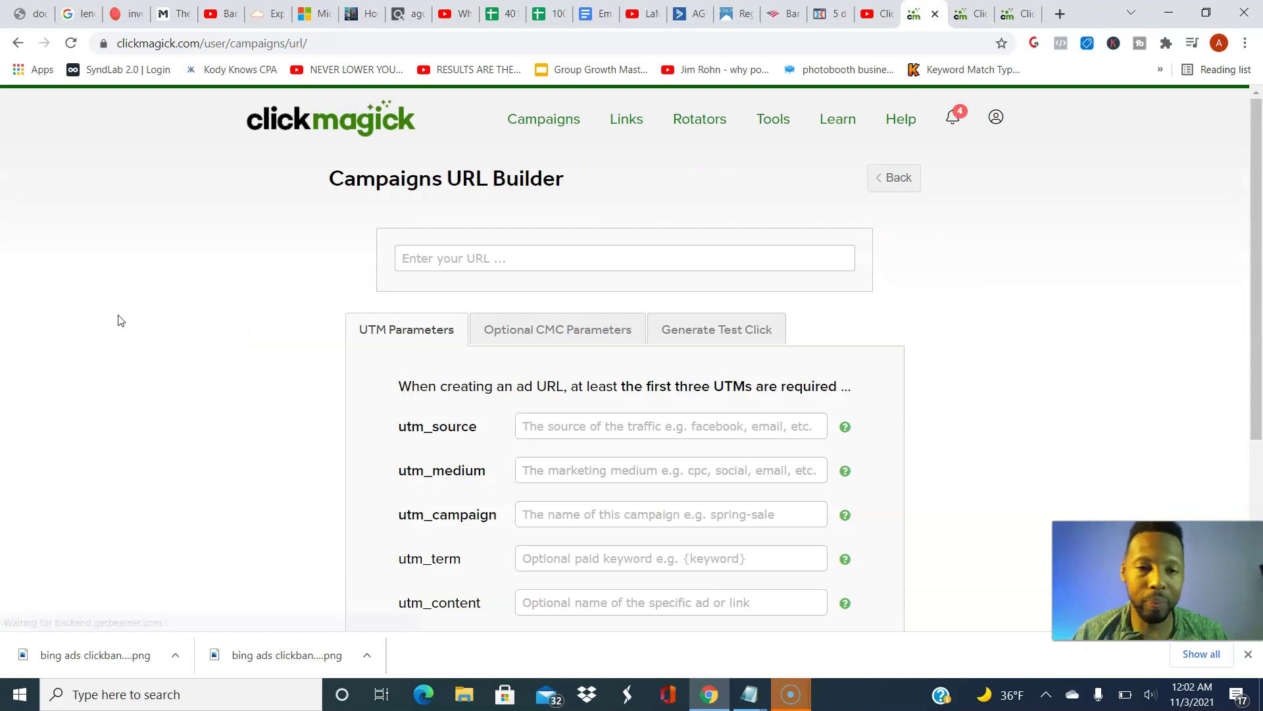
scroll(118, 320, down, 1)
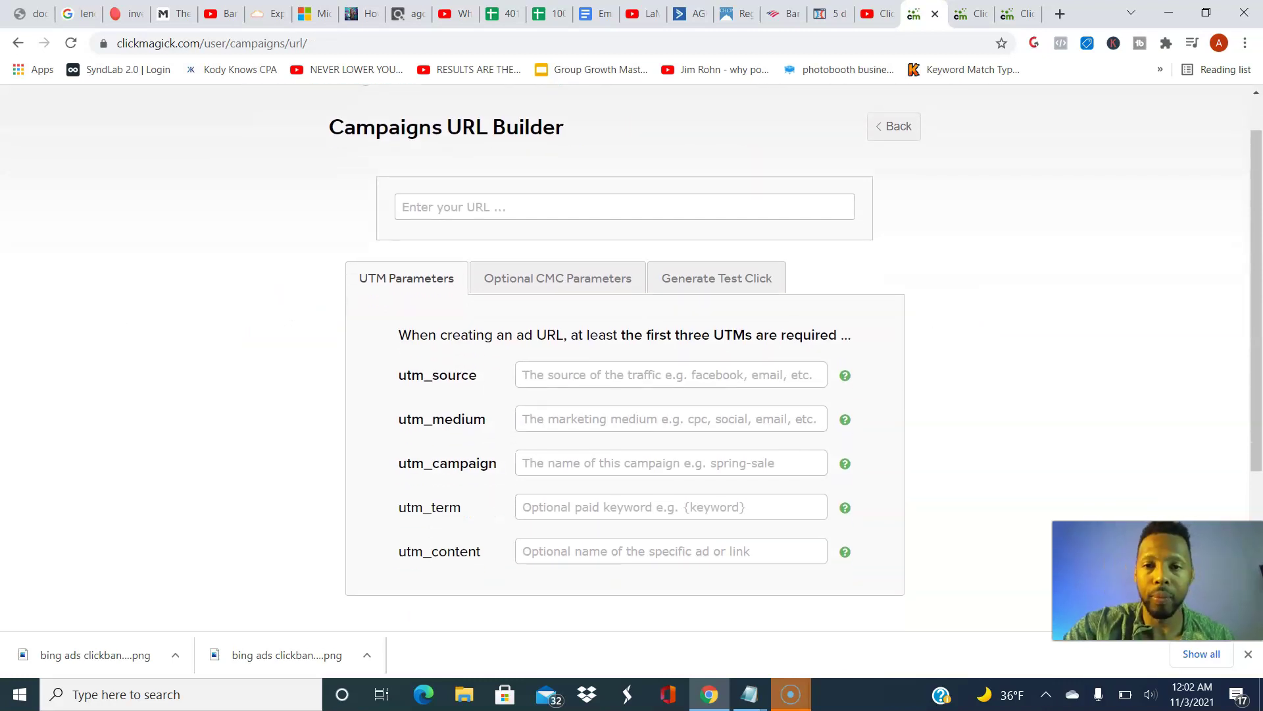
Switch to the ClickFunnels funnel, select the Optin step, and copy its full page URL
click(760, 204)
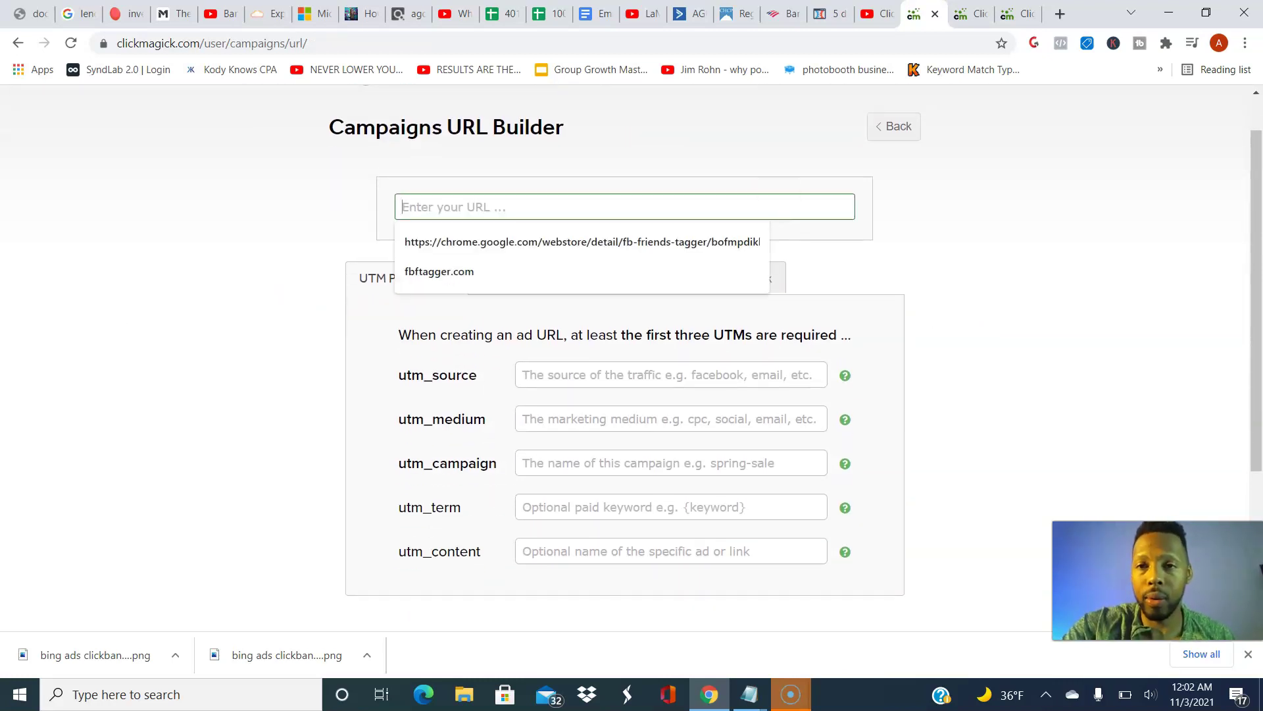
click(829, 14)
click(28, 109)
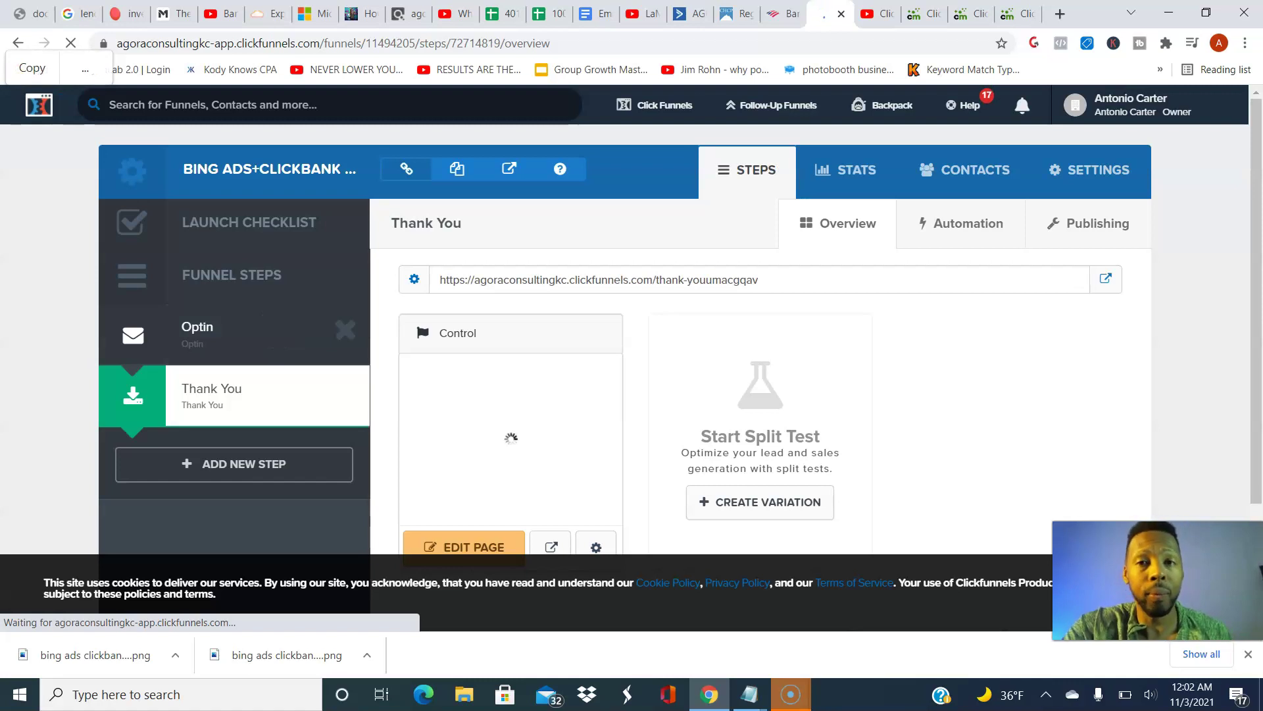
click(263, 333)
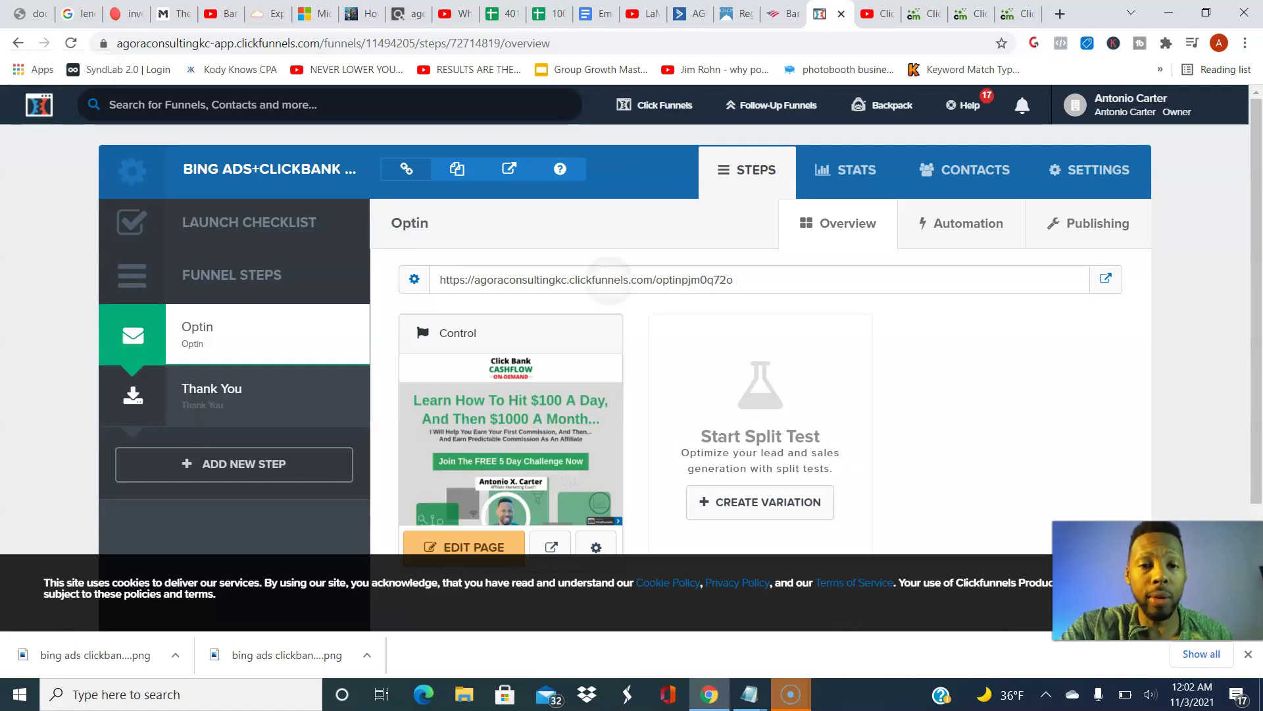
double_click(604, 280)
drag(638, 298, 742, 298)
drag(558, 298, 429, 298)
key(ctrl+c)
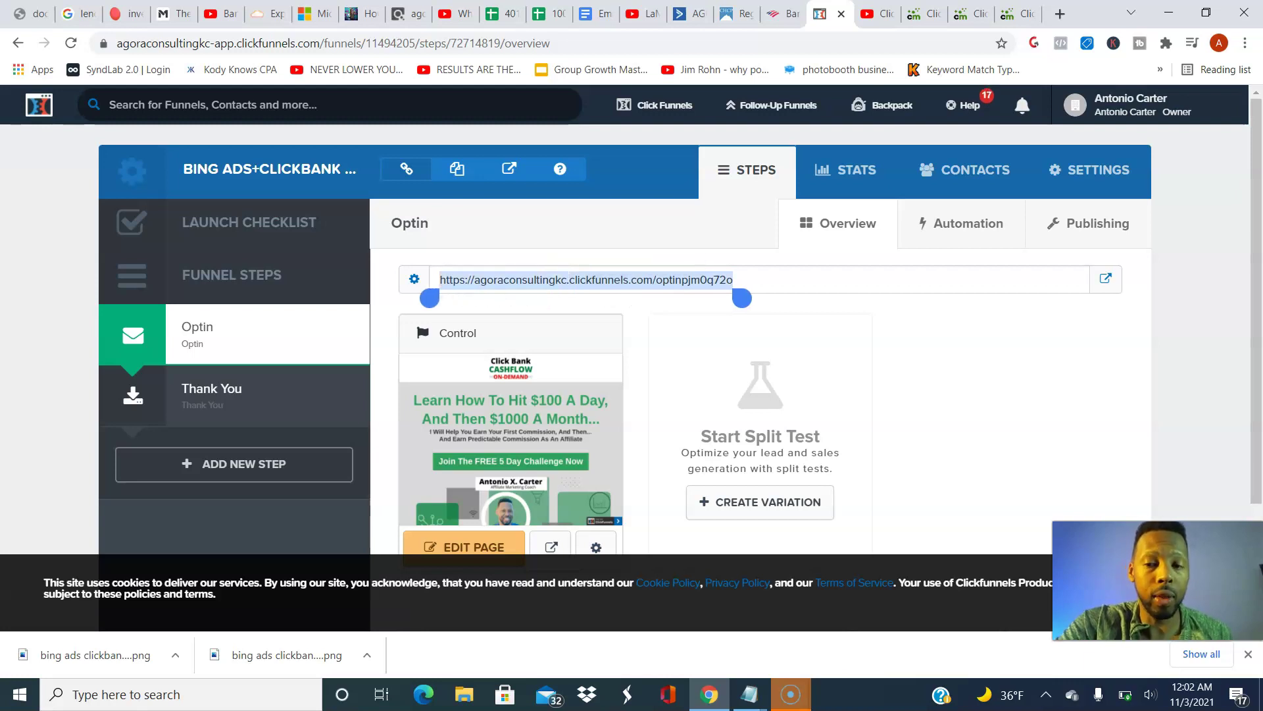
click(560, 257)
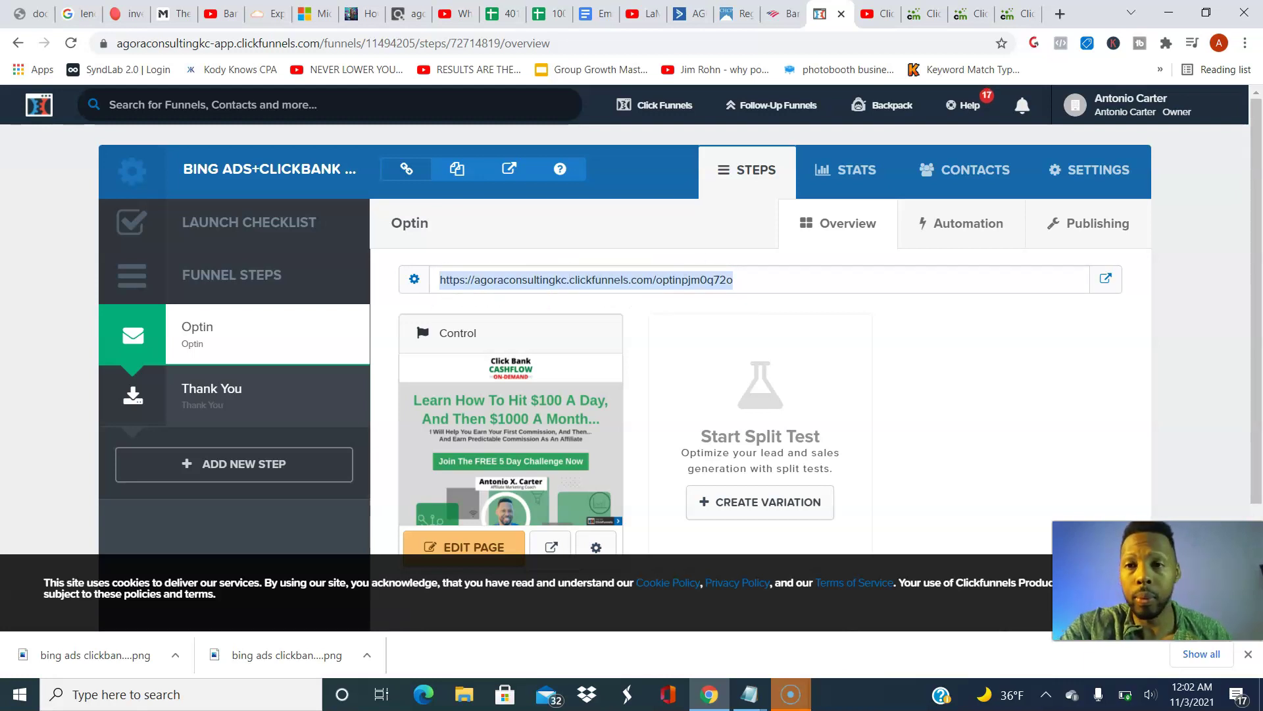
Switch to the ClickMagick Campaigns URL Builder and enter the copied Optin page address as the URL
click(919, 17)
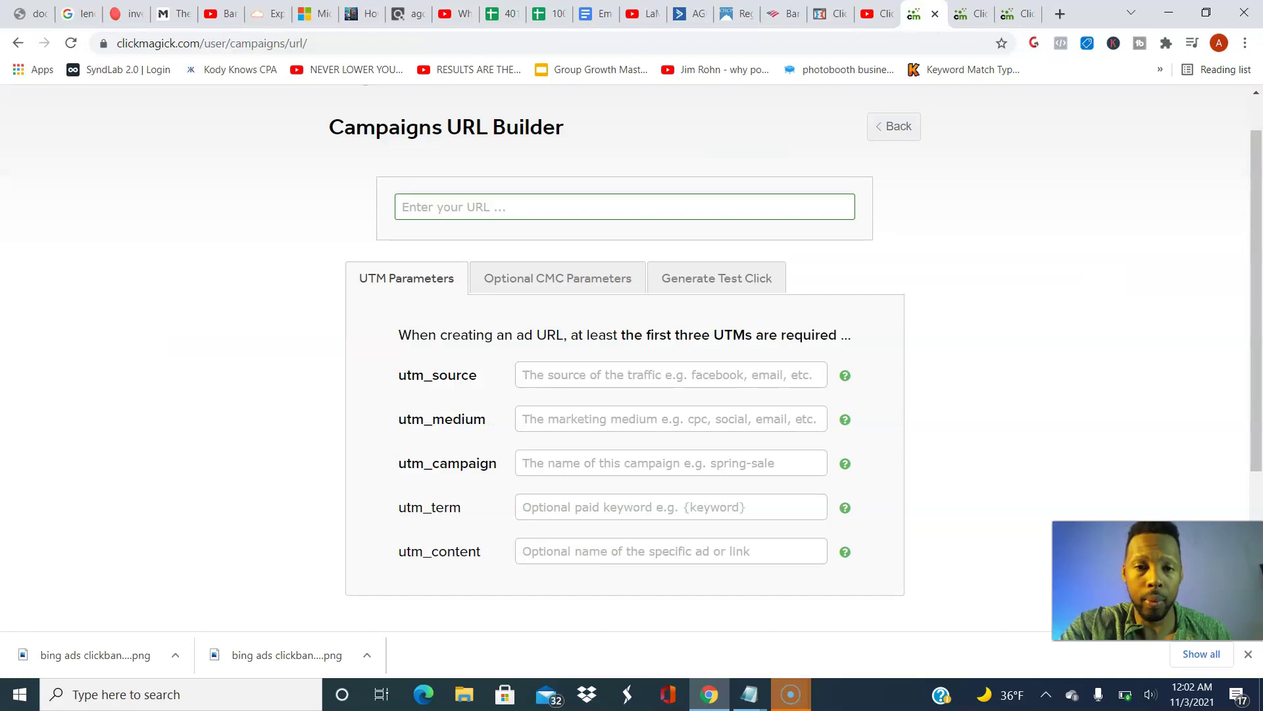
click(669, 206)
key(ctrl+v)
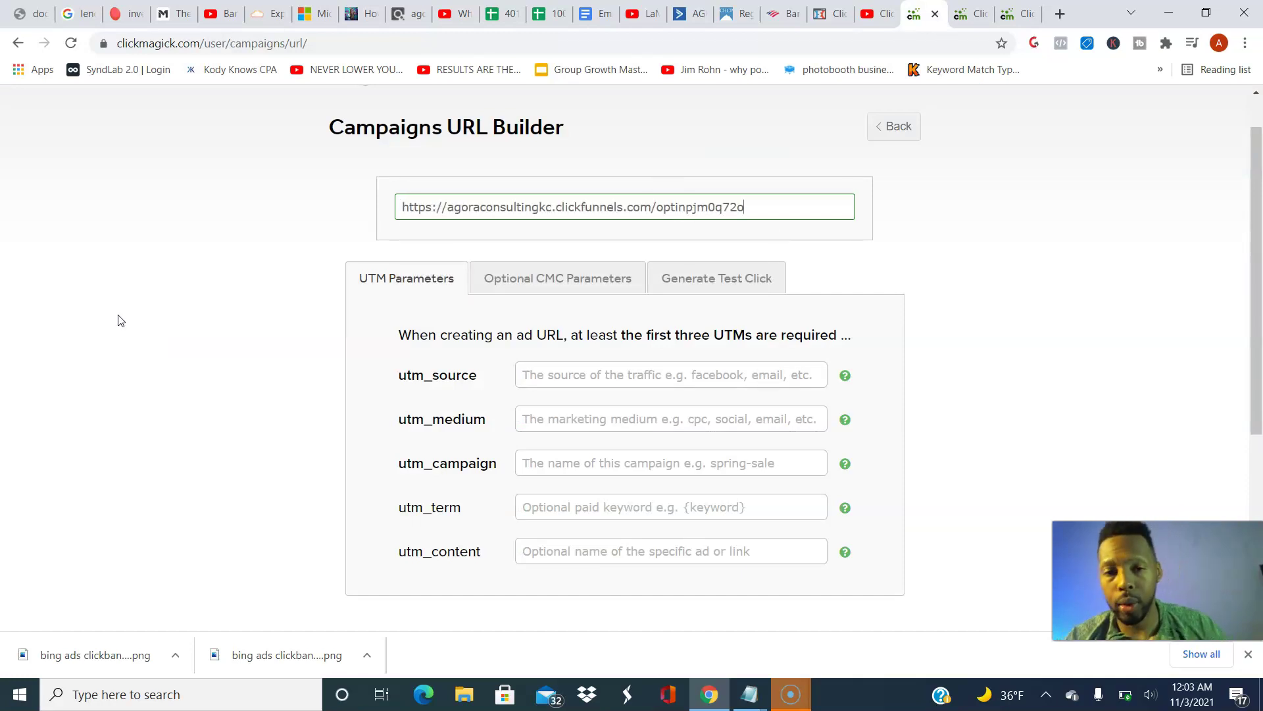
Set utm_source to bing_ads and utm_medium to paid_traffic for the campaign URL
click(632, 374)
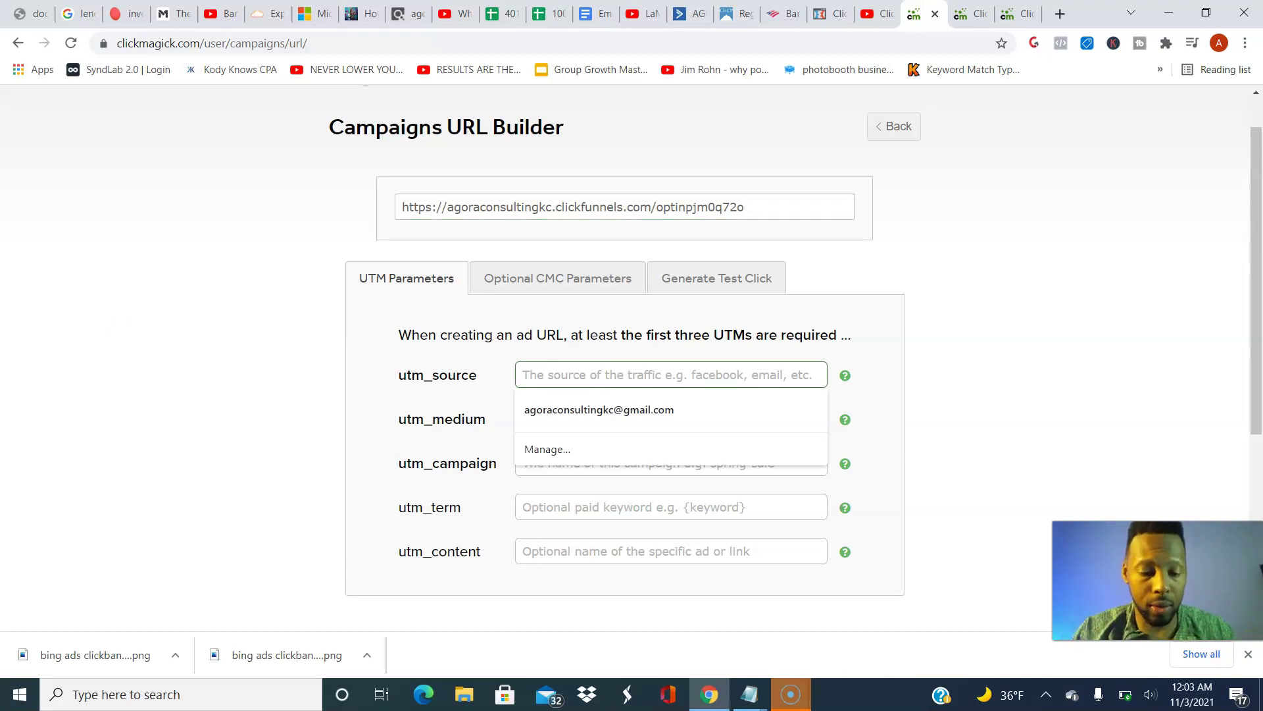
text(bing_ads)
key(Tab)
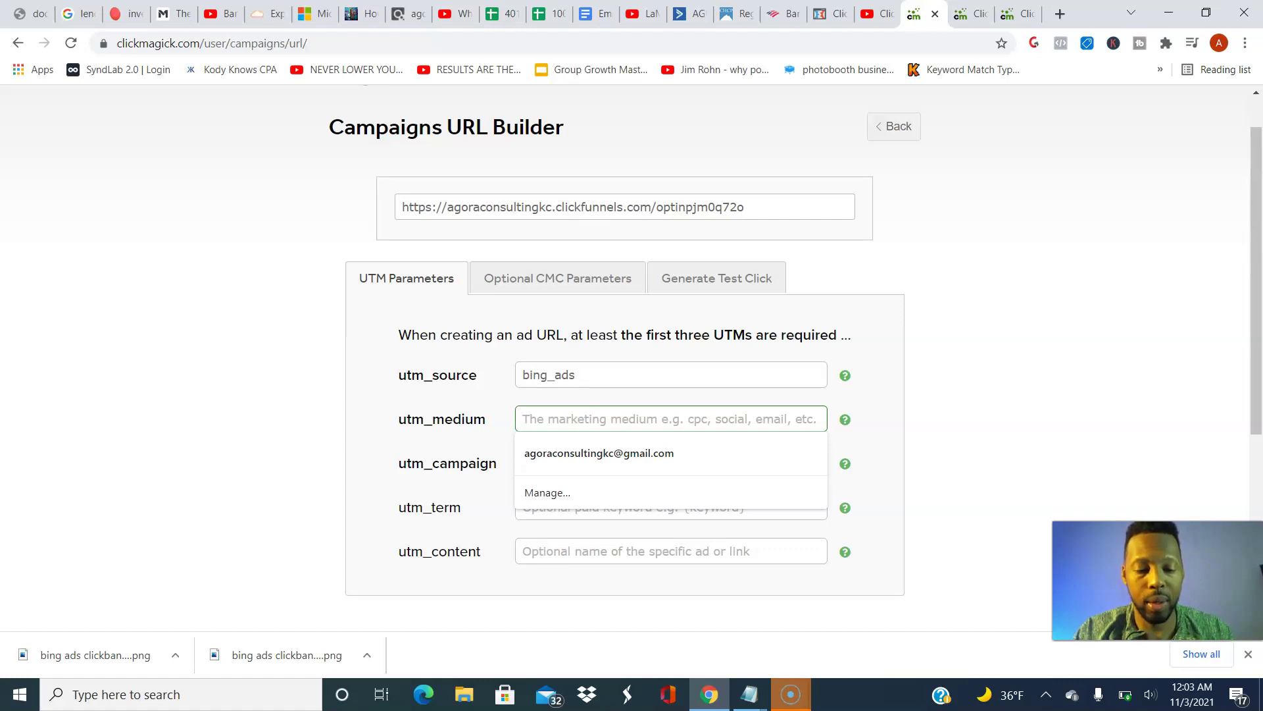
text(paid_)
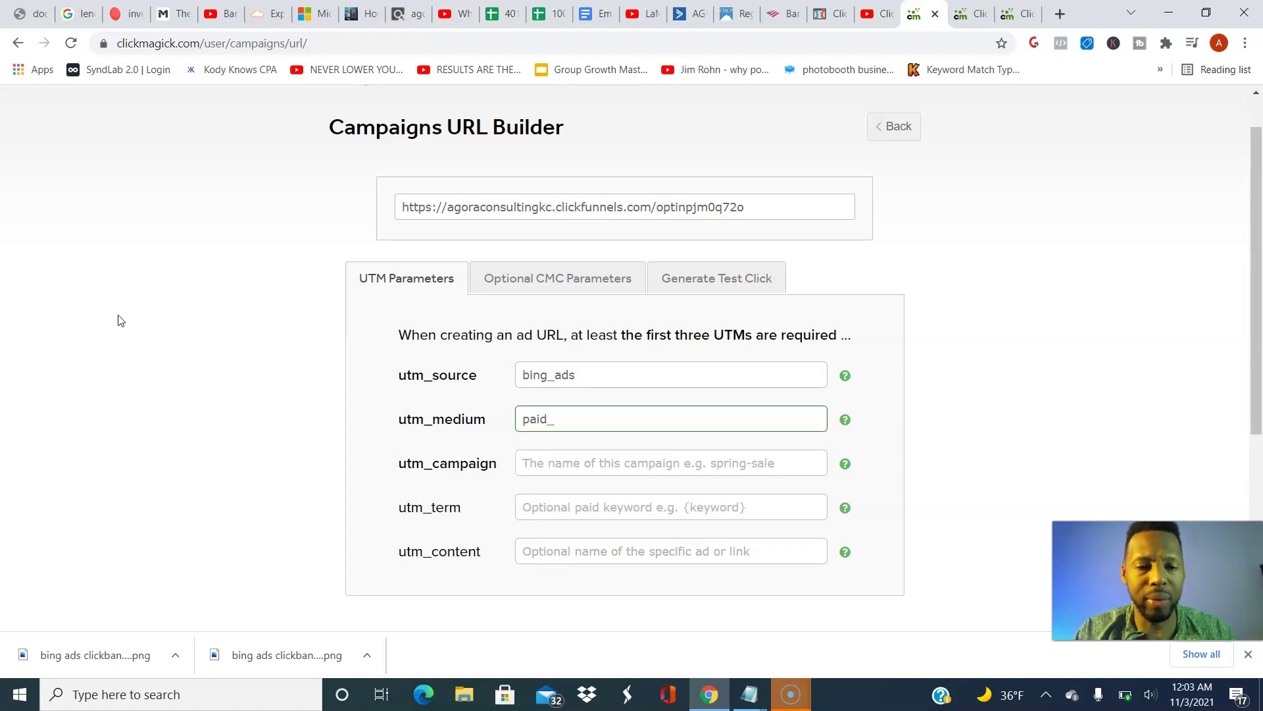
text(traffic)
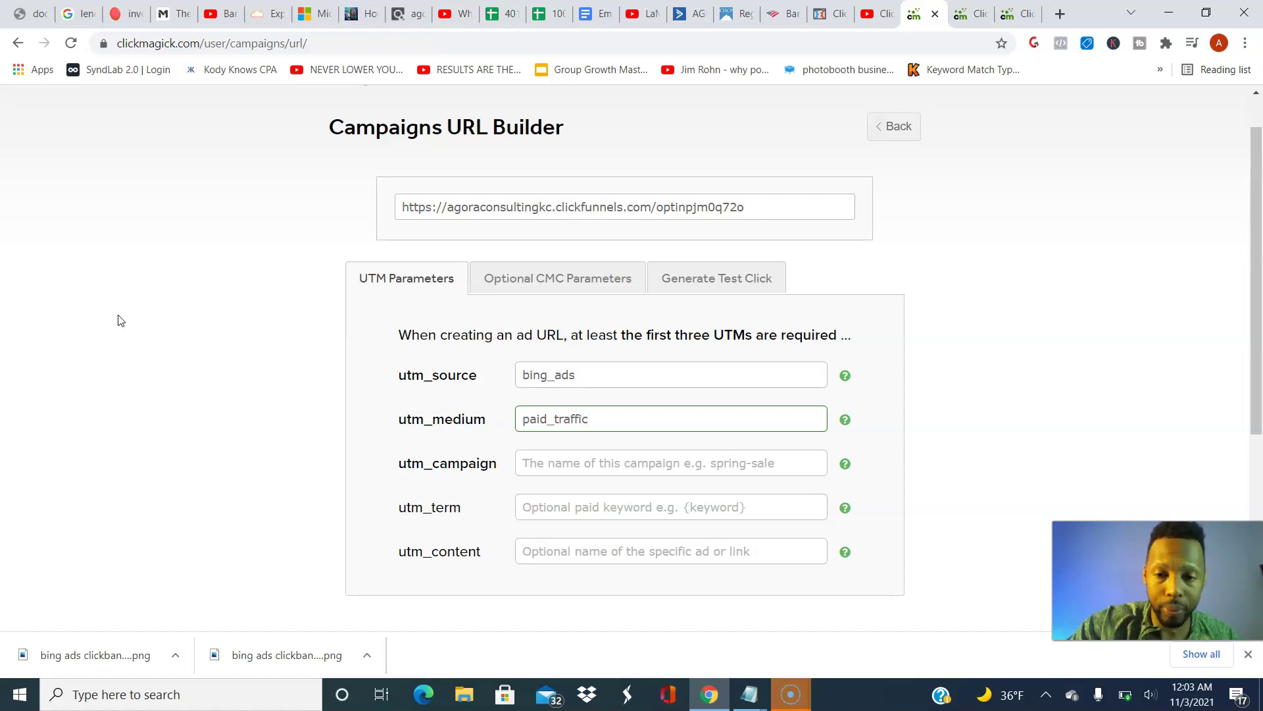
key(Tab)
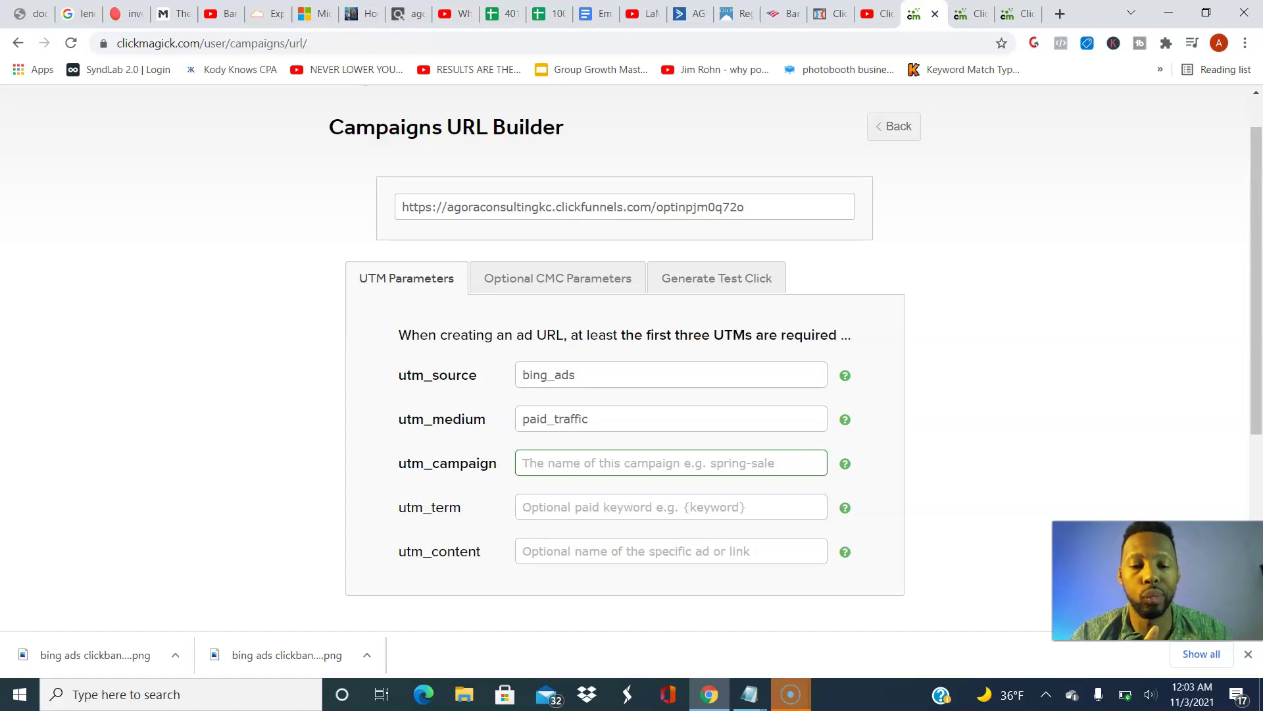
Set utm_campaign to 5dayfreechallenge and utm_term to {keyword} for the campaign URL
text(5da)
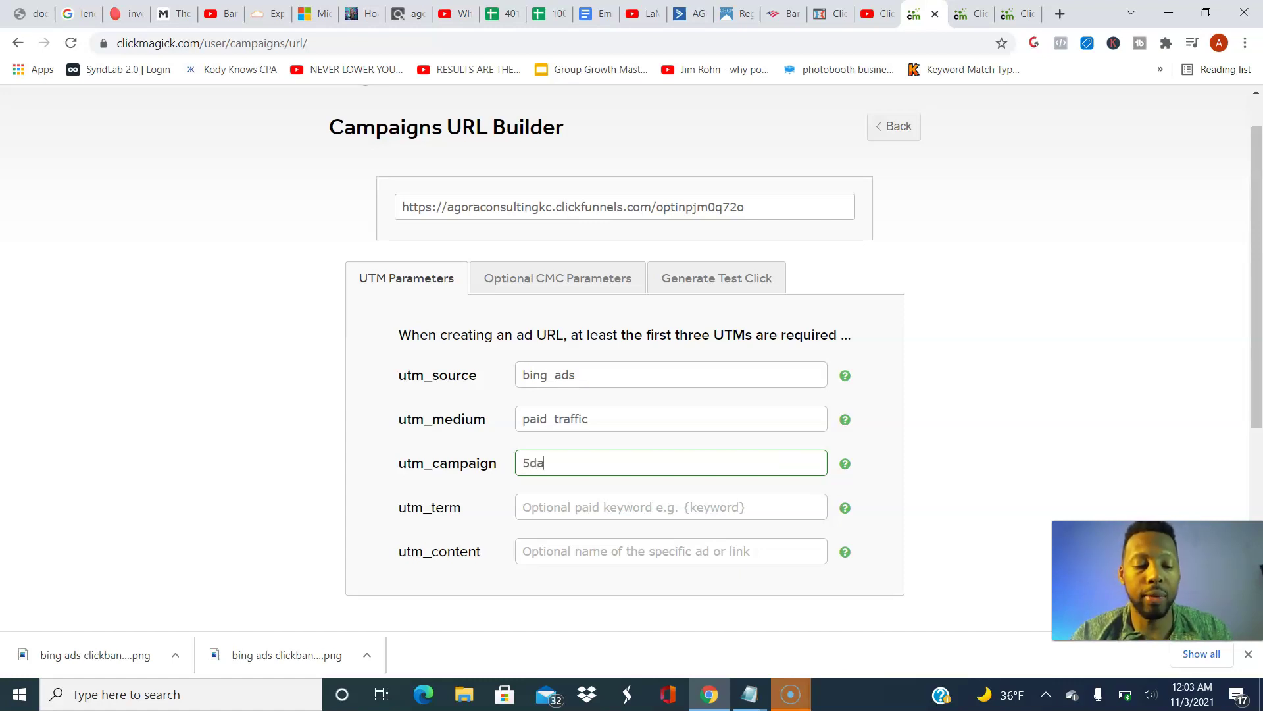
text(yfreechallege)
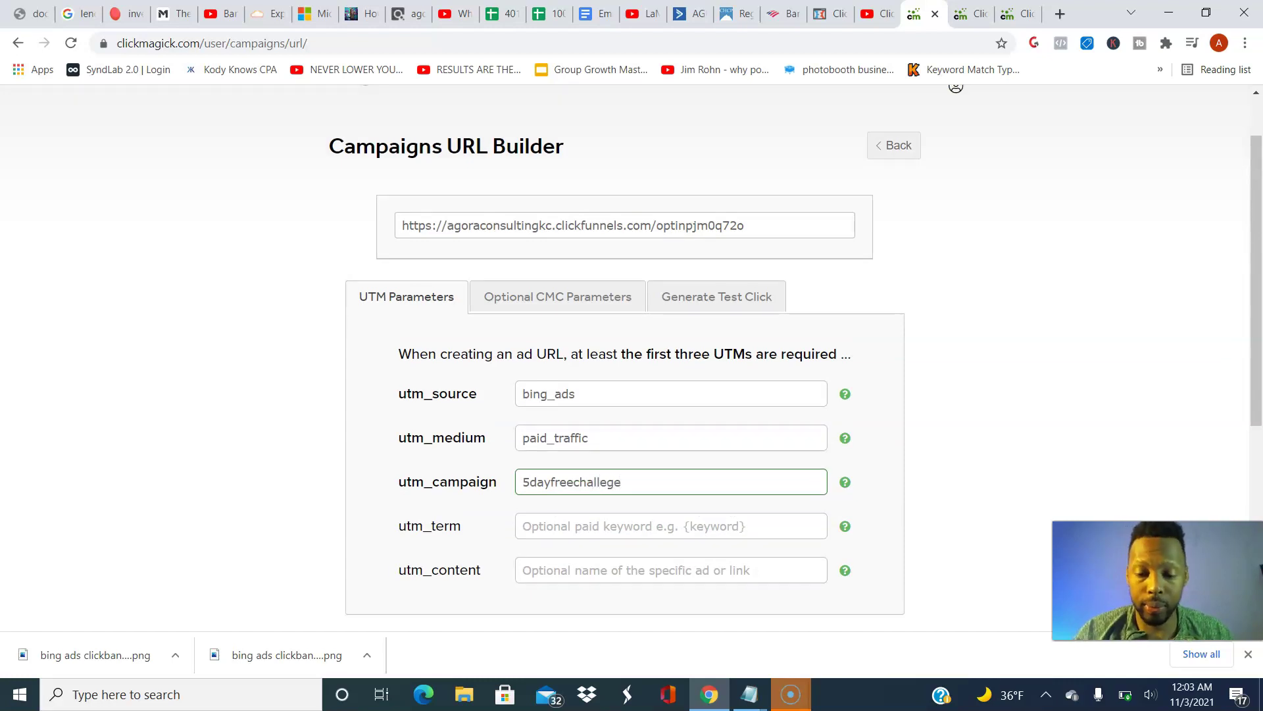
text(n)
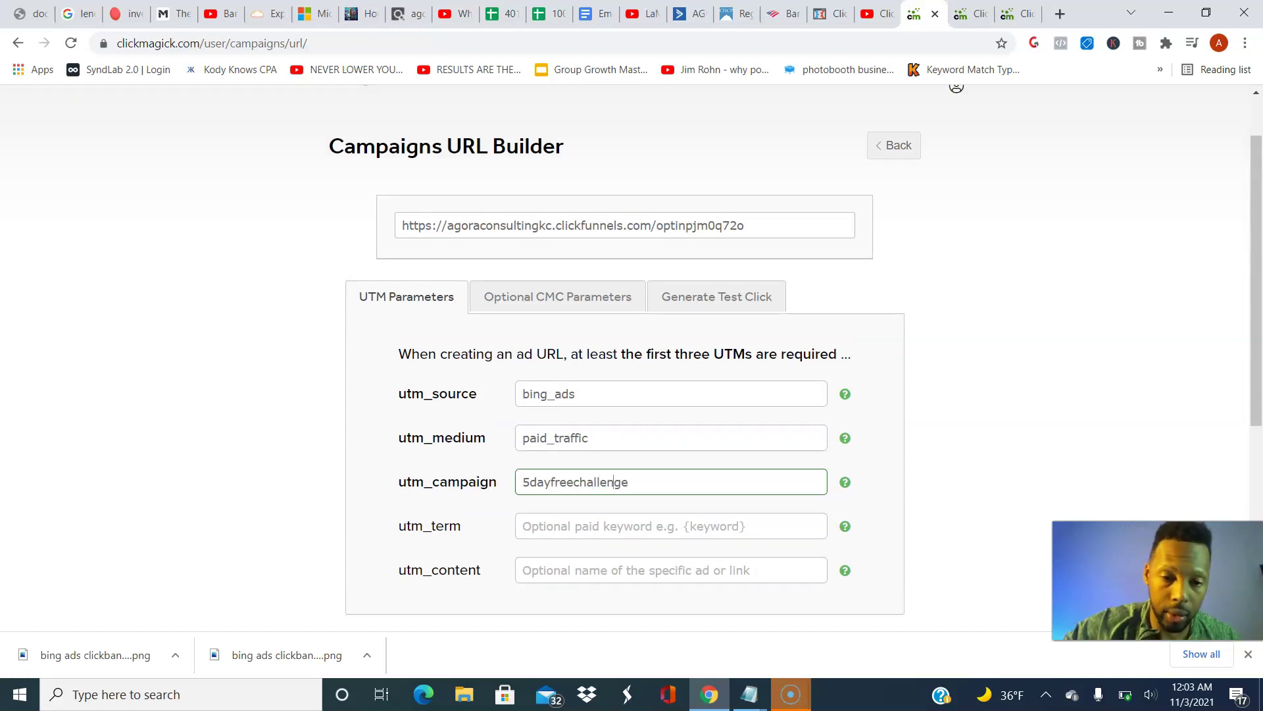
click(523, 526)
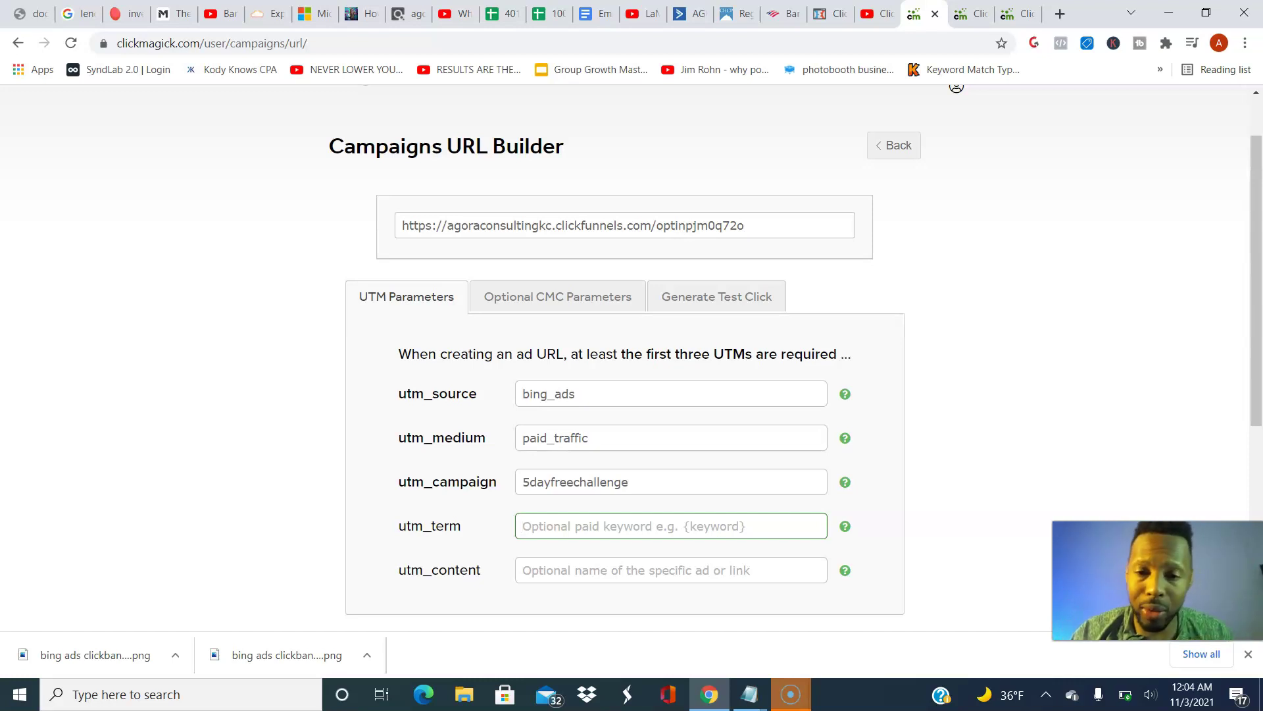
text({)
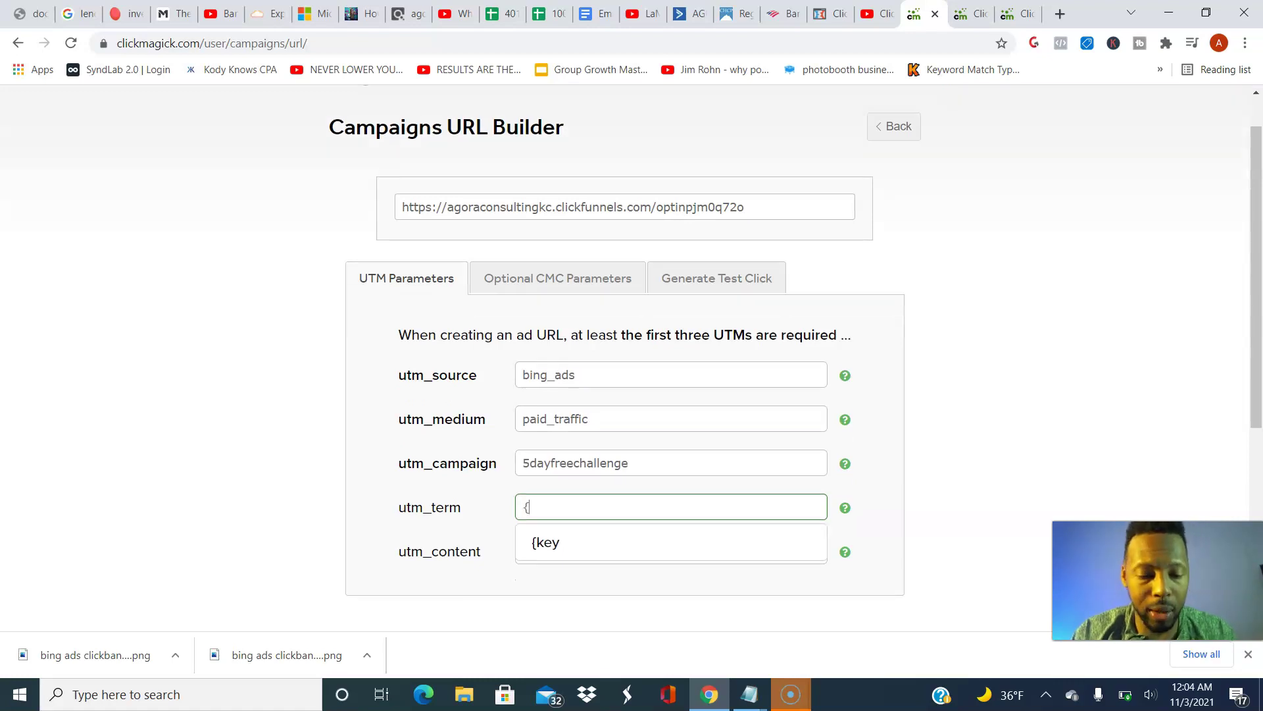
text(keyword})
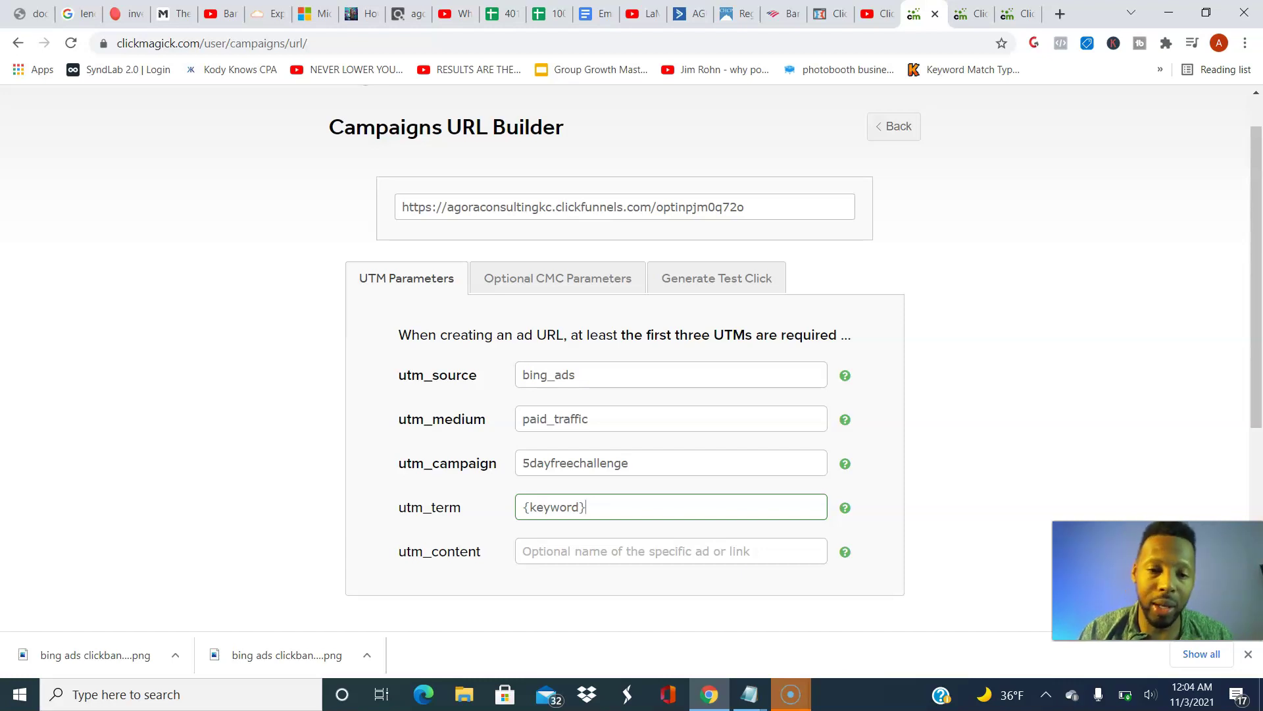
click(980, 404)
Select the complete generated UTM-tagged URL in the URL Builder for copying
scroll(980, 404, down, 5)
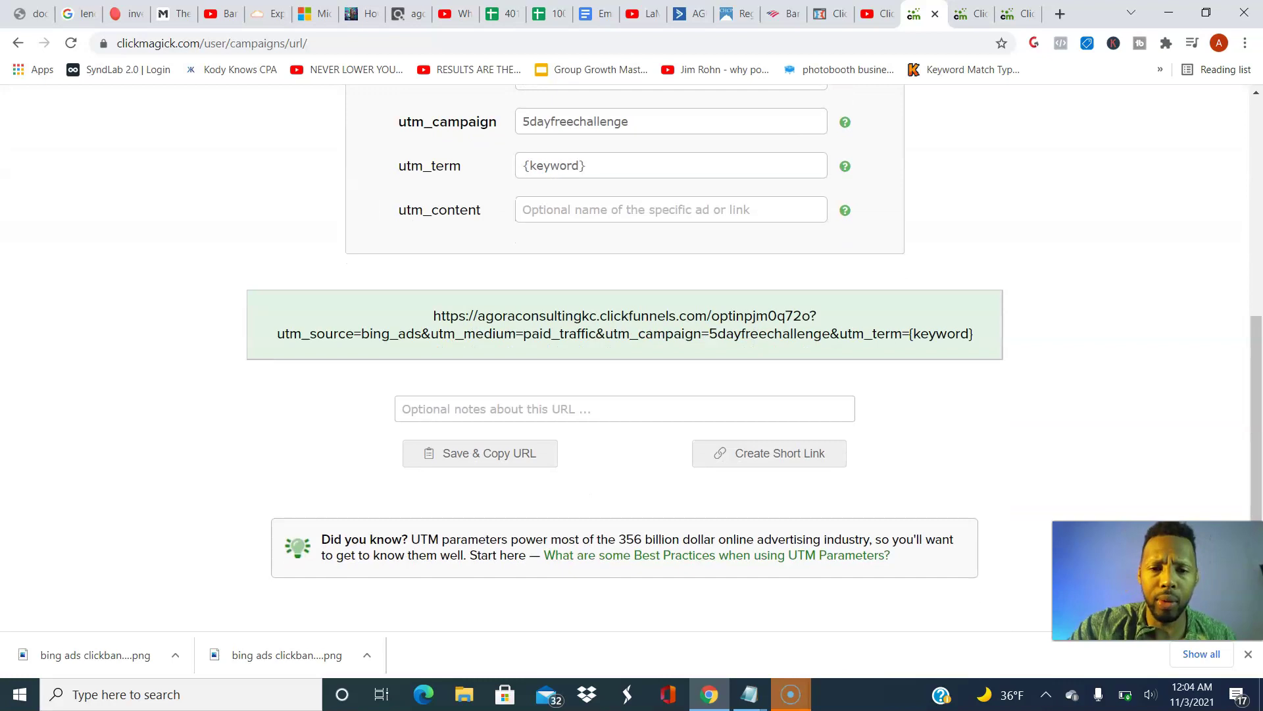
click(480, 452)
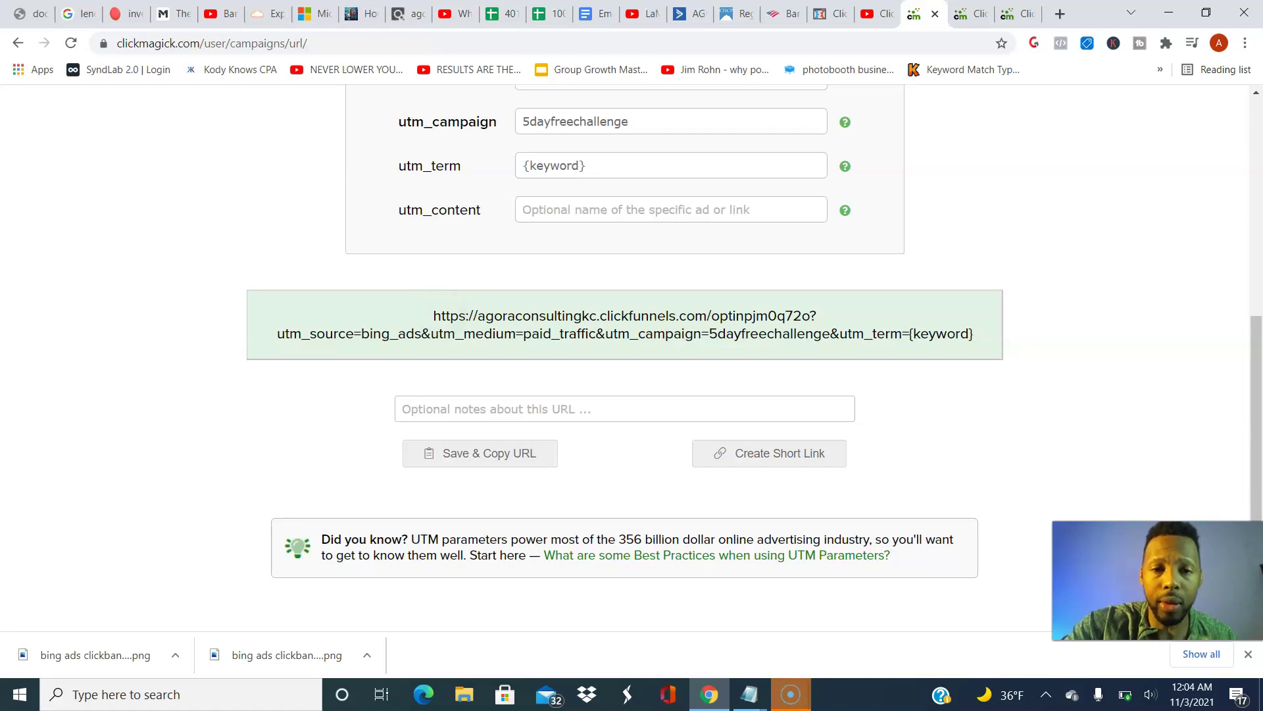
double_click(447, 316)
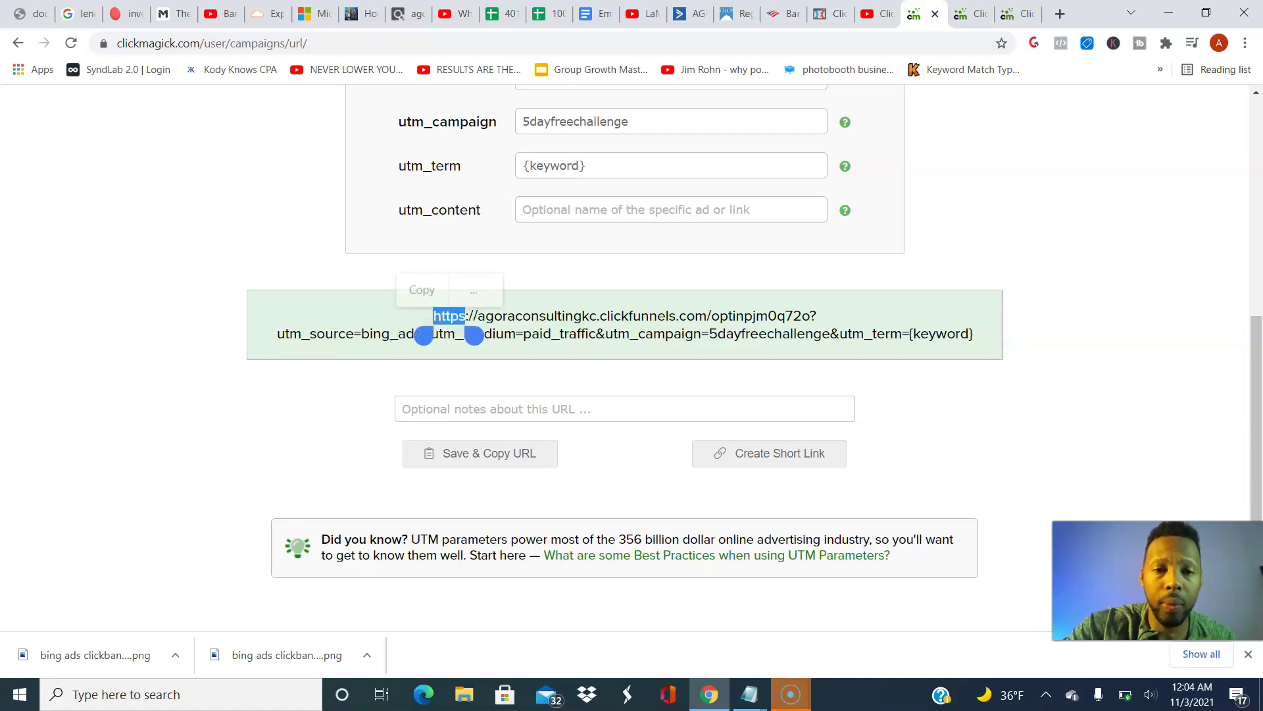
drag(474, 342, 981, 353)
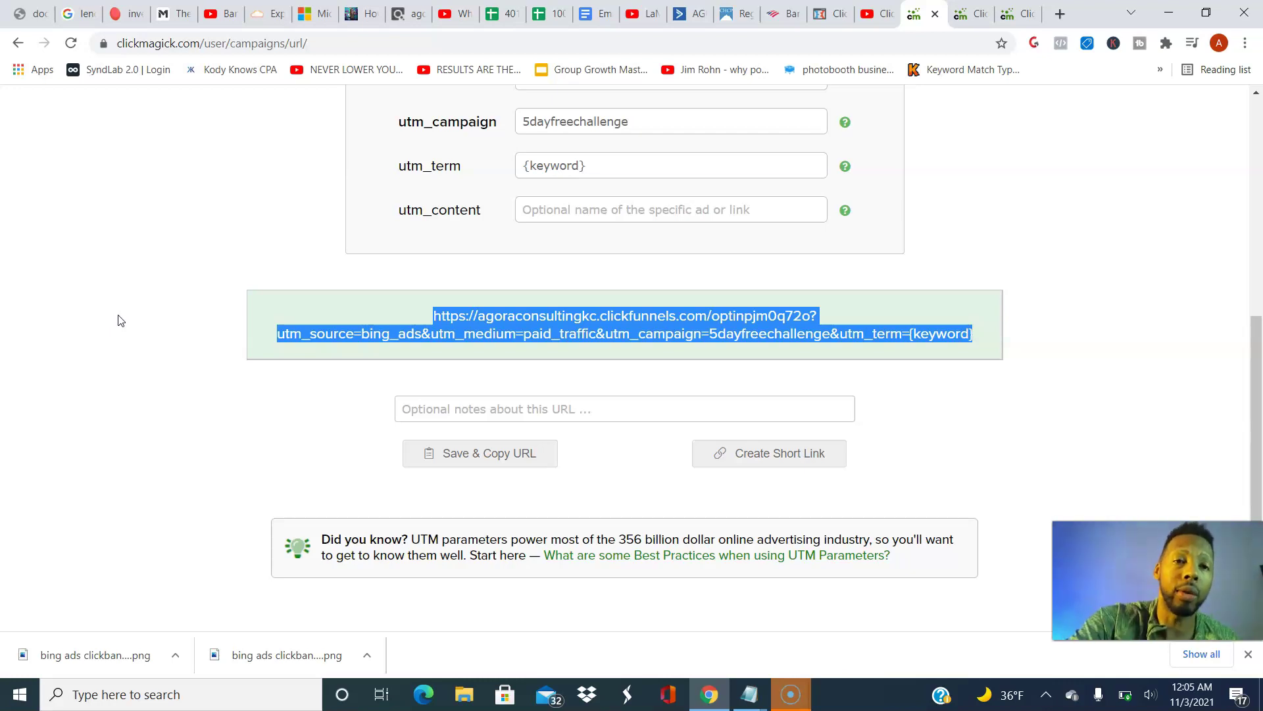
Switch to Microsoft Advertising and start a new Search ads campaign with the goal Visits to my website
click(313, 13)
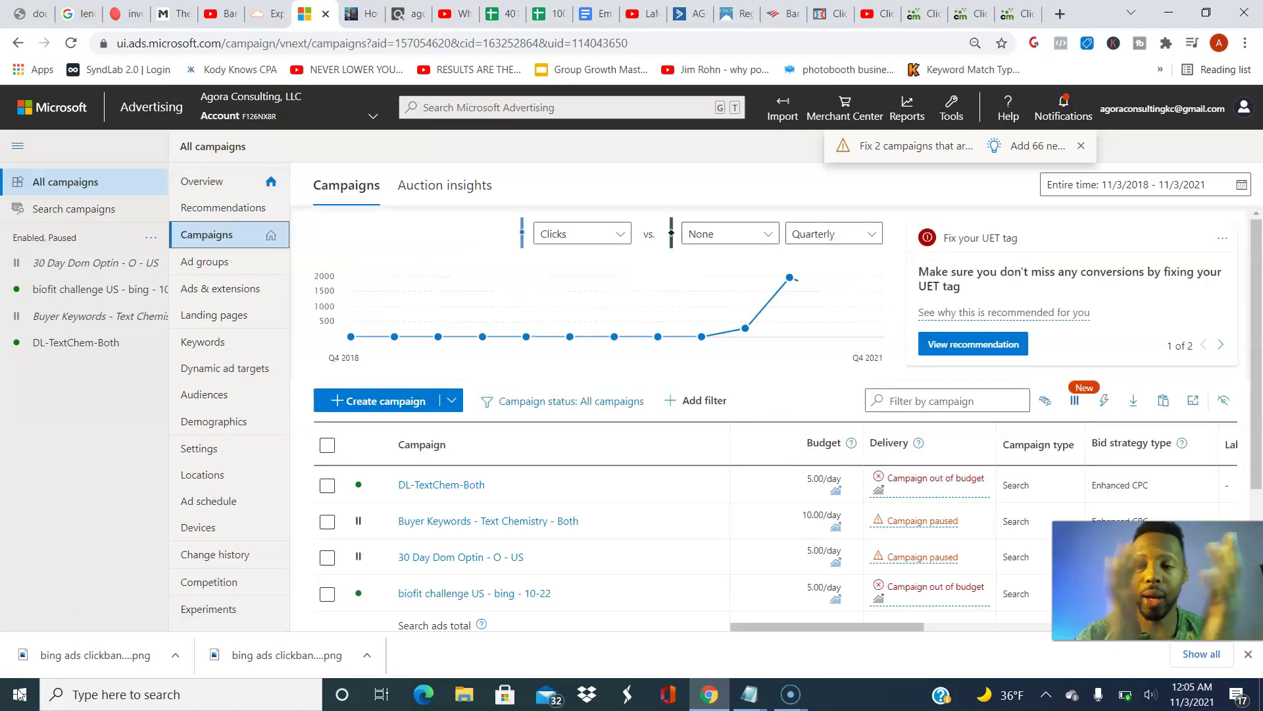
click(451, 400)
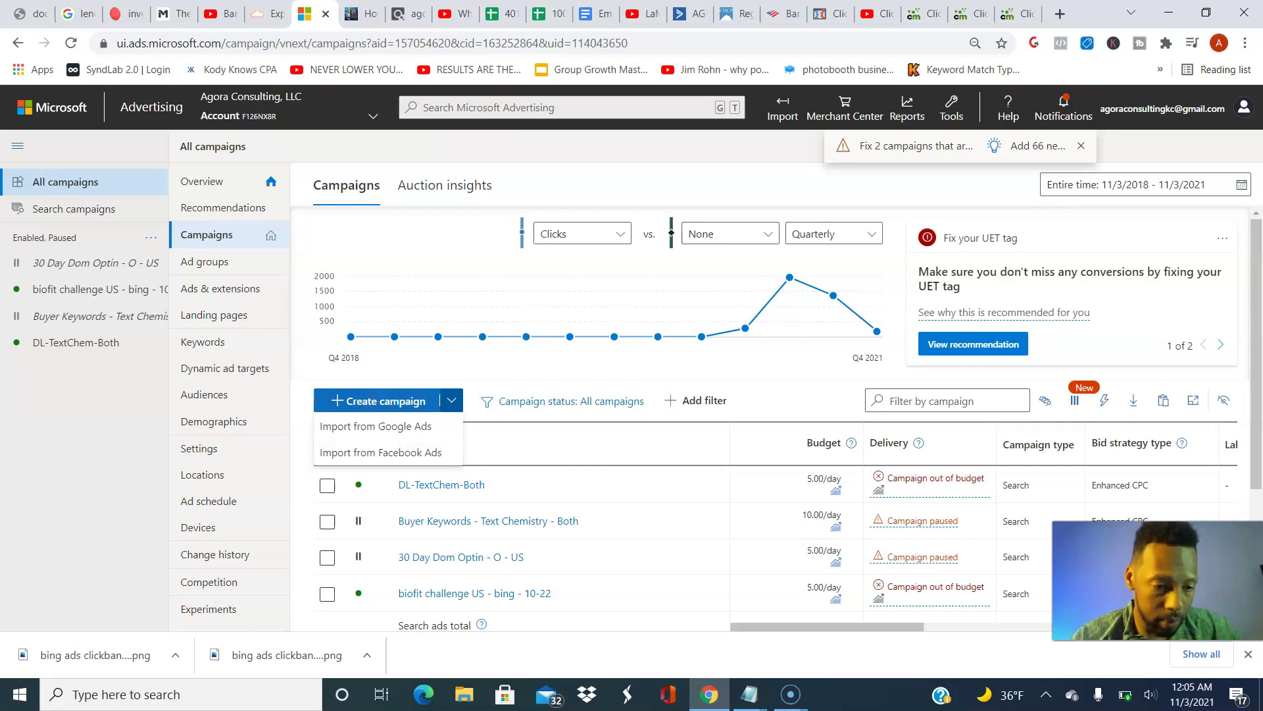
click(378, 401)
click(65, 301)
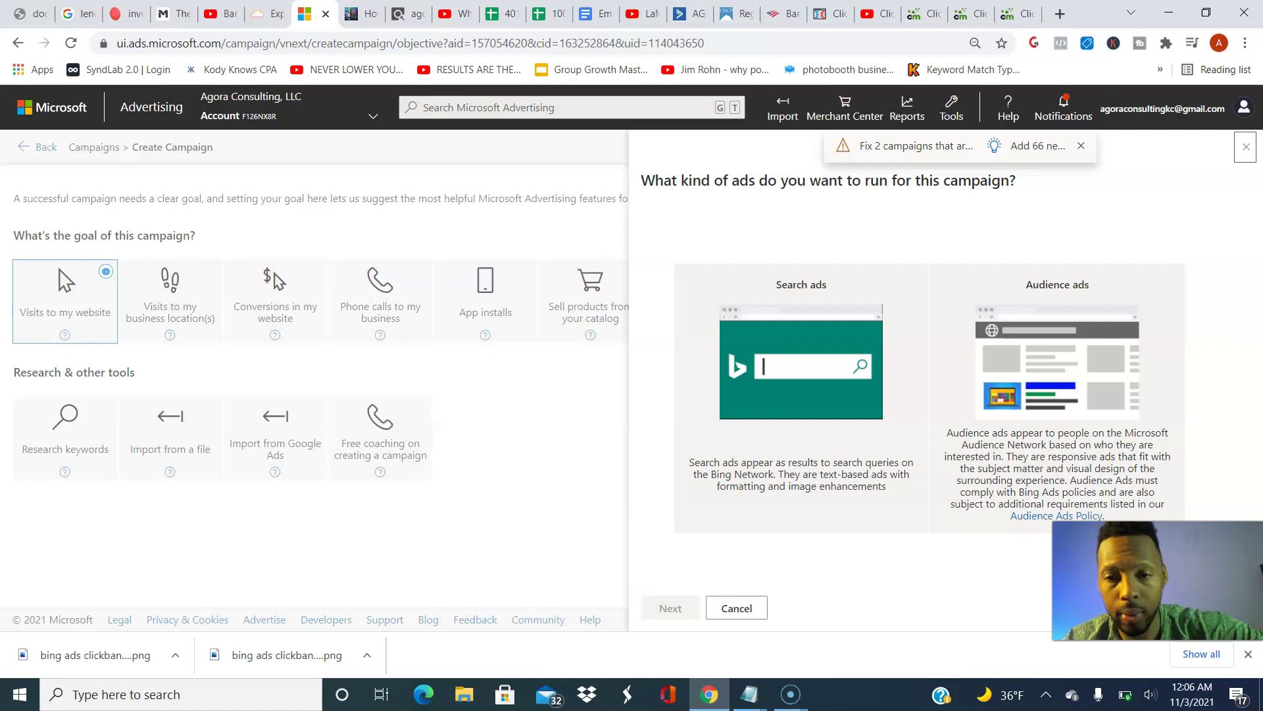
click(759, 395)
click(675, 608)
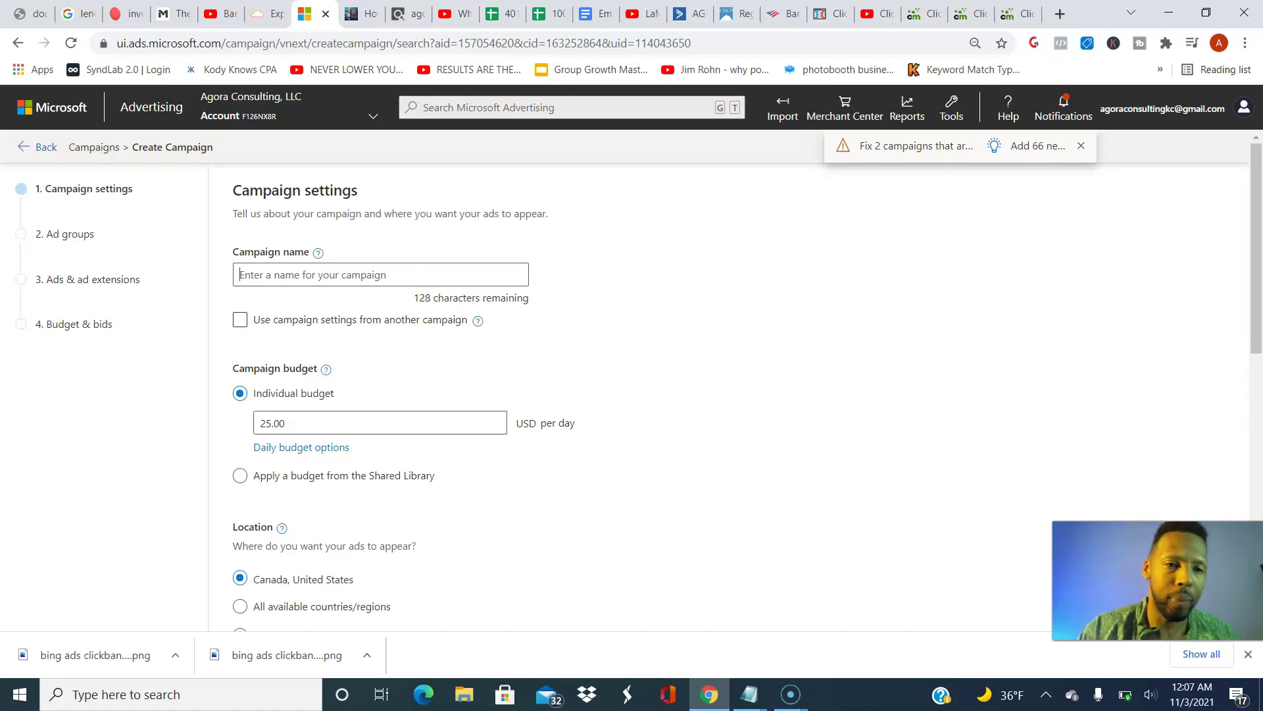
Name the new campaign "5 day free challenge"
text(5 day )
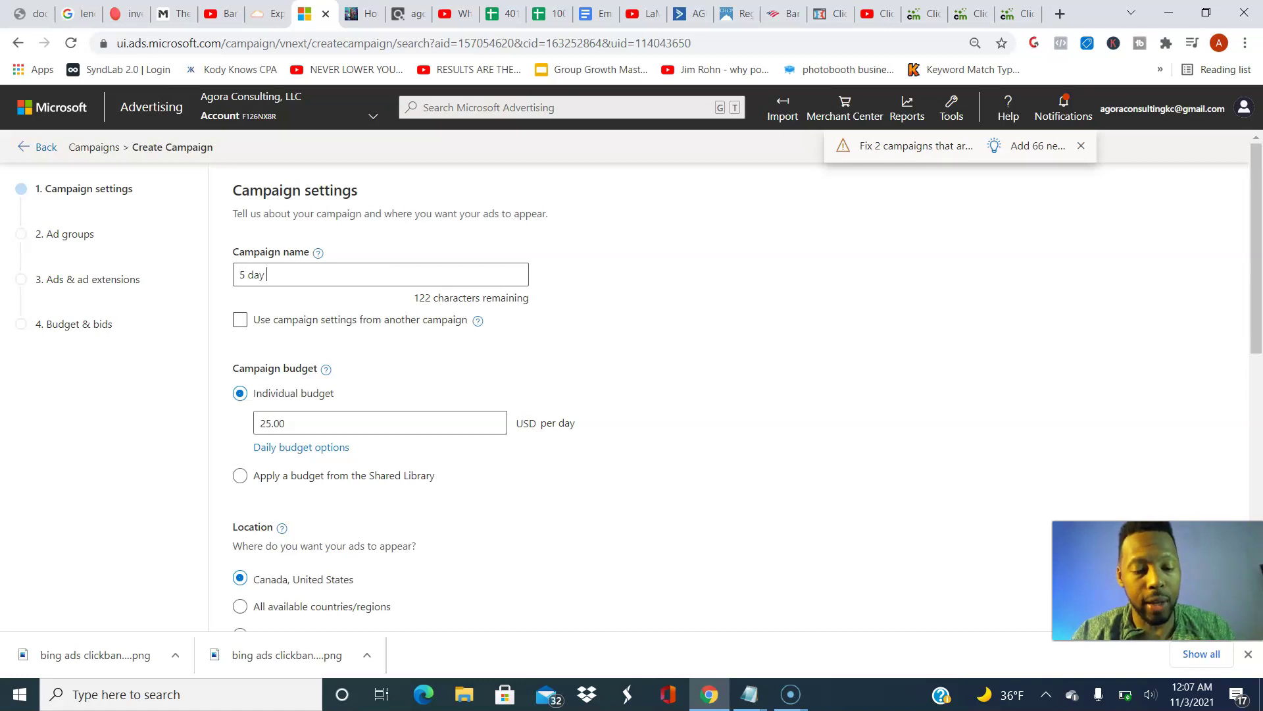
text(free challenge)
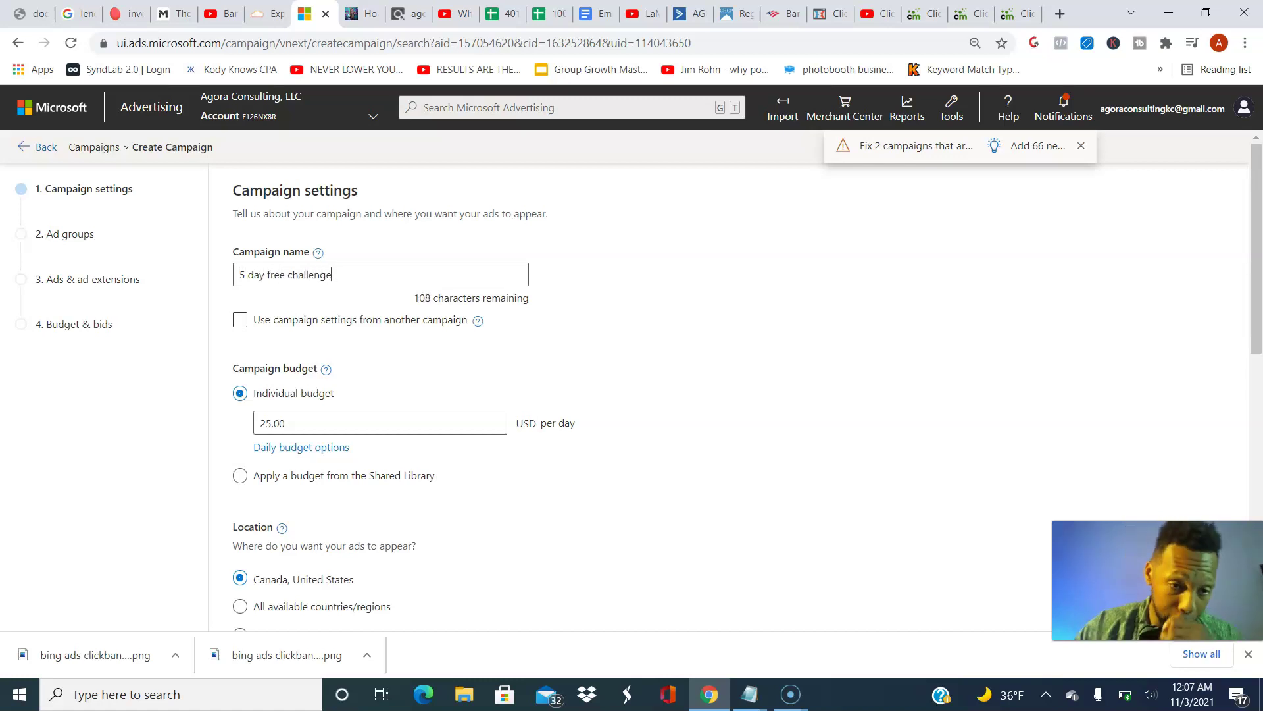
Set the campaign's individual budget to 10 USD per day
click(284, 425)
key(BackSpace)
key(BackSpace)
key(BackSpace)
key(BackSpace)
key(BackSpace)
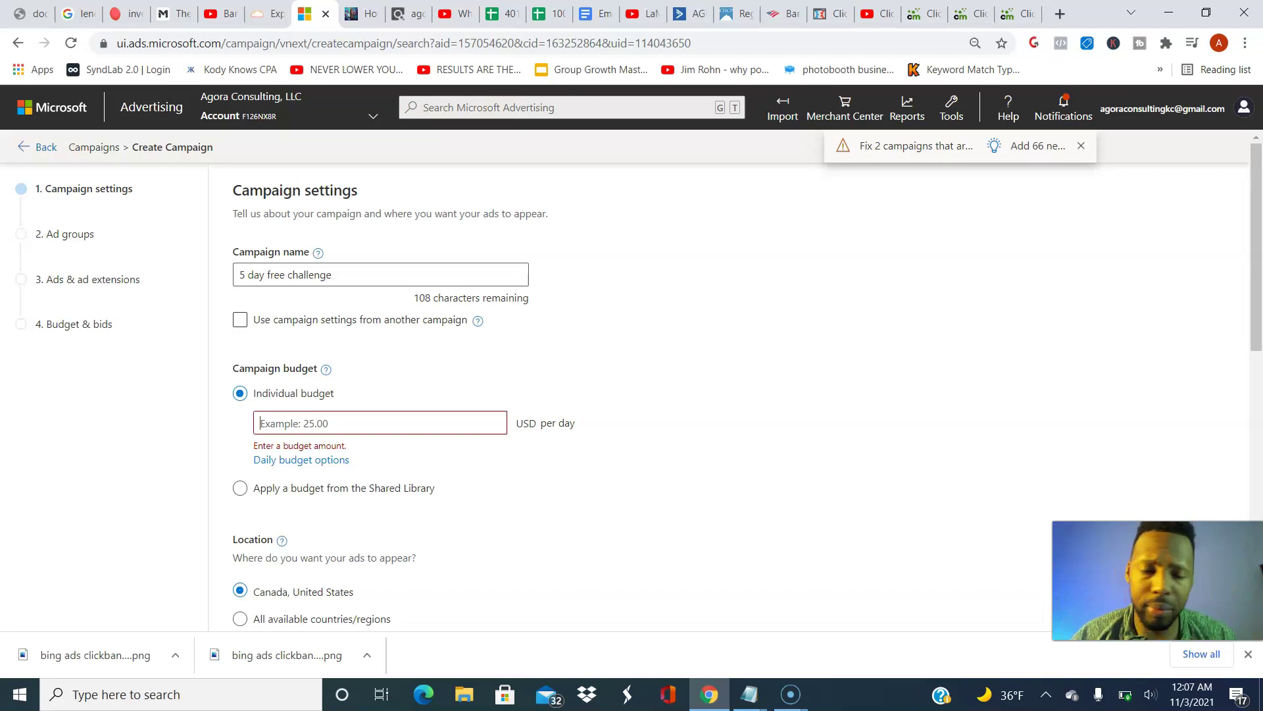
text(10)
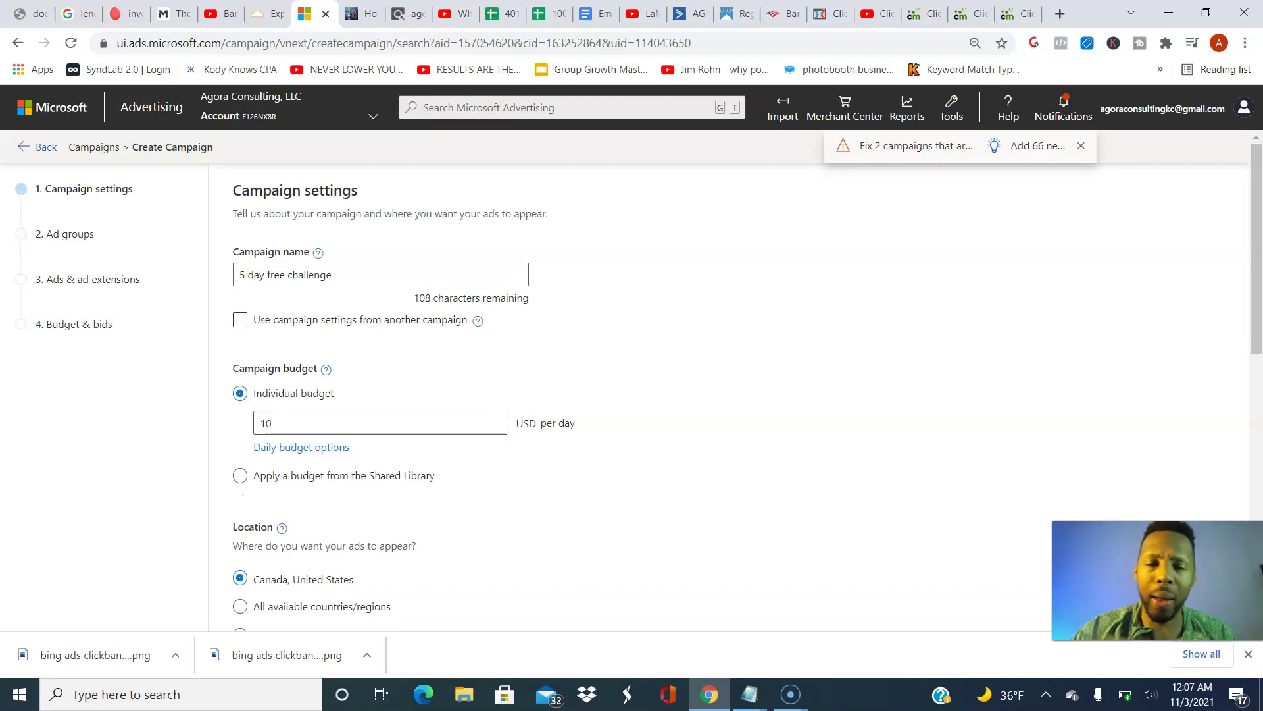
Set the campaign's individual budget to 5 USD per day
scroll(646, 399, down, 2)
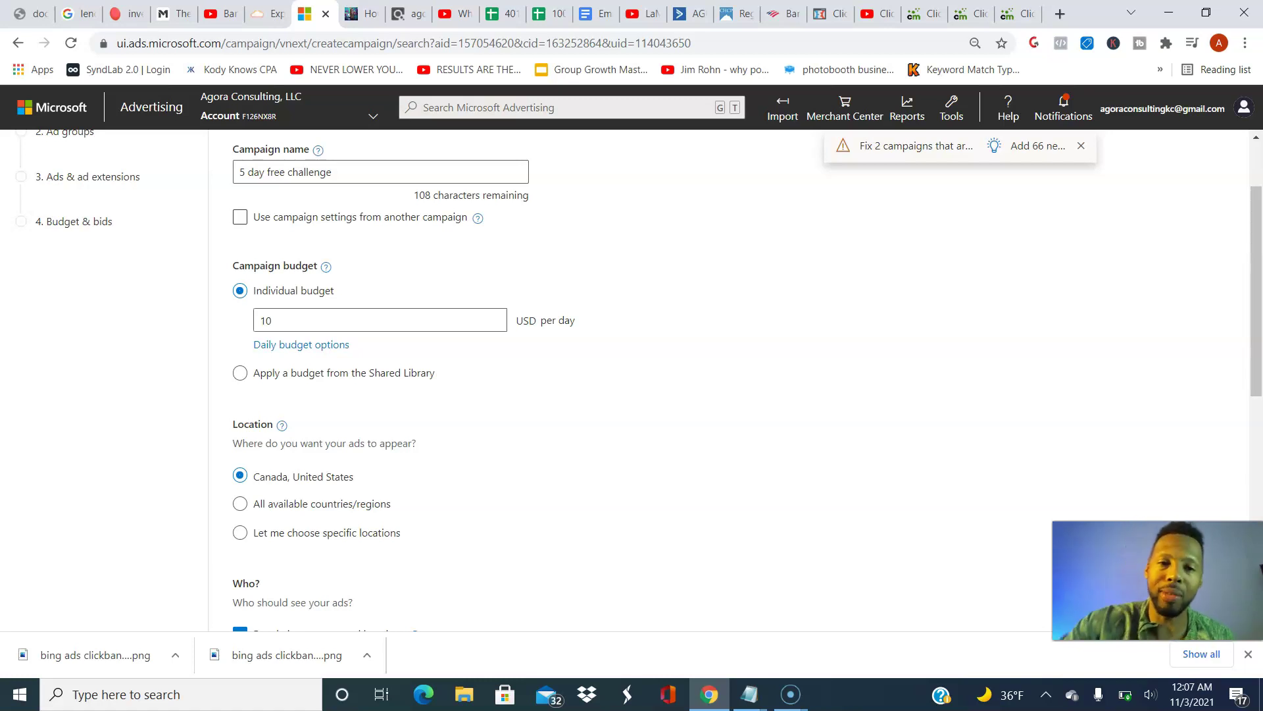
click(270, 320)
key(BackSpace)
key(BackSpace)
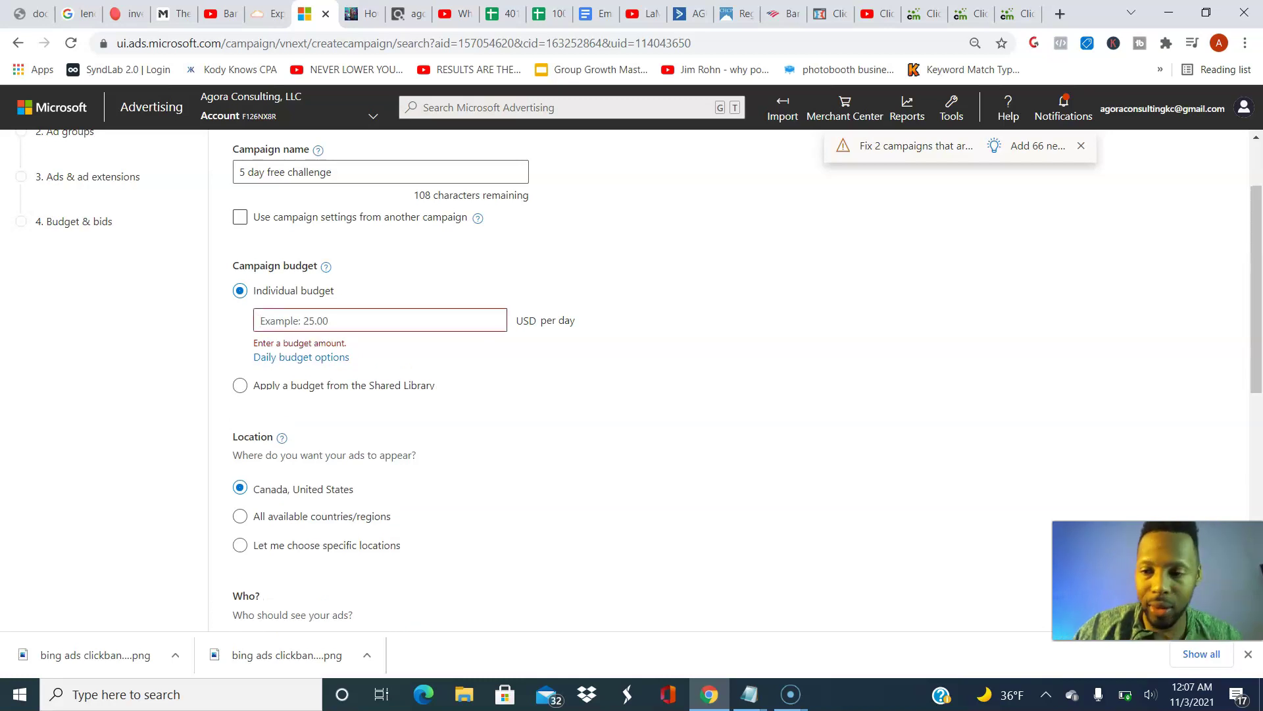
text(5)
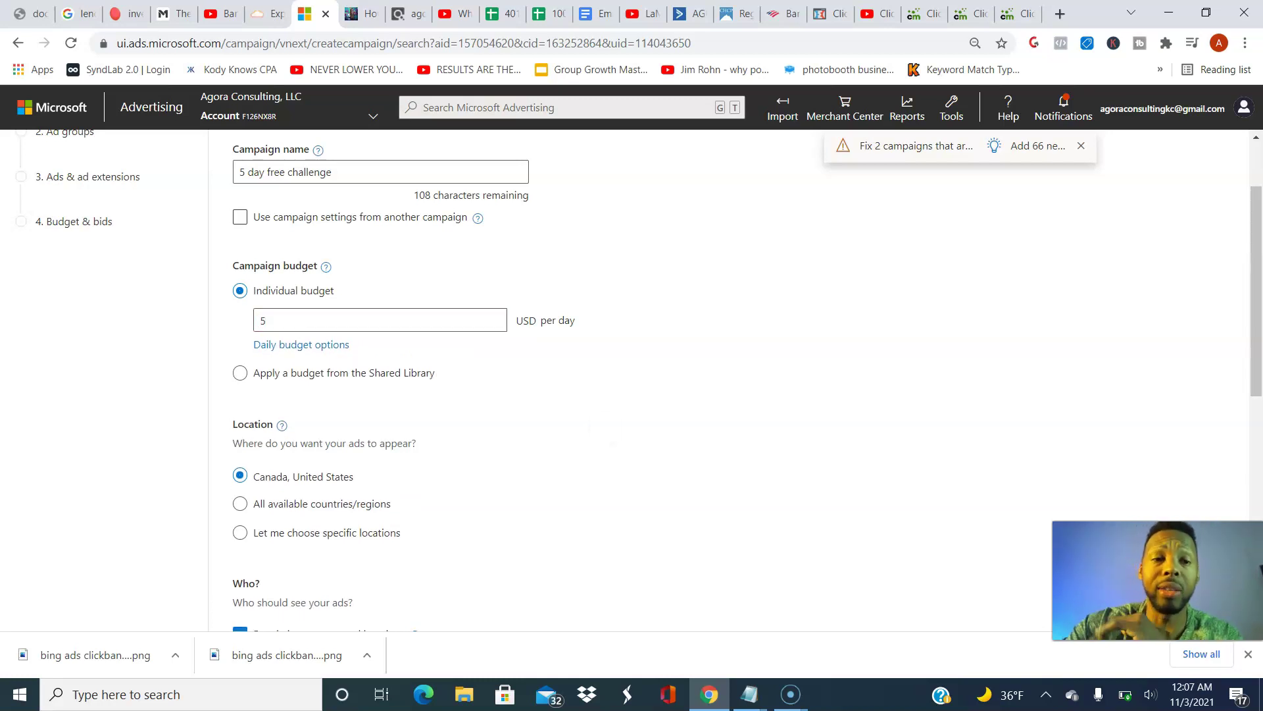
Choose specific locations for the campaign and add United States as the targeted location
scroll(632, 381, down, 3)
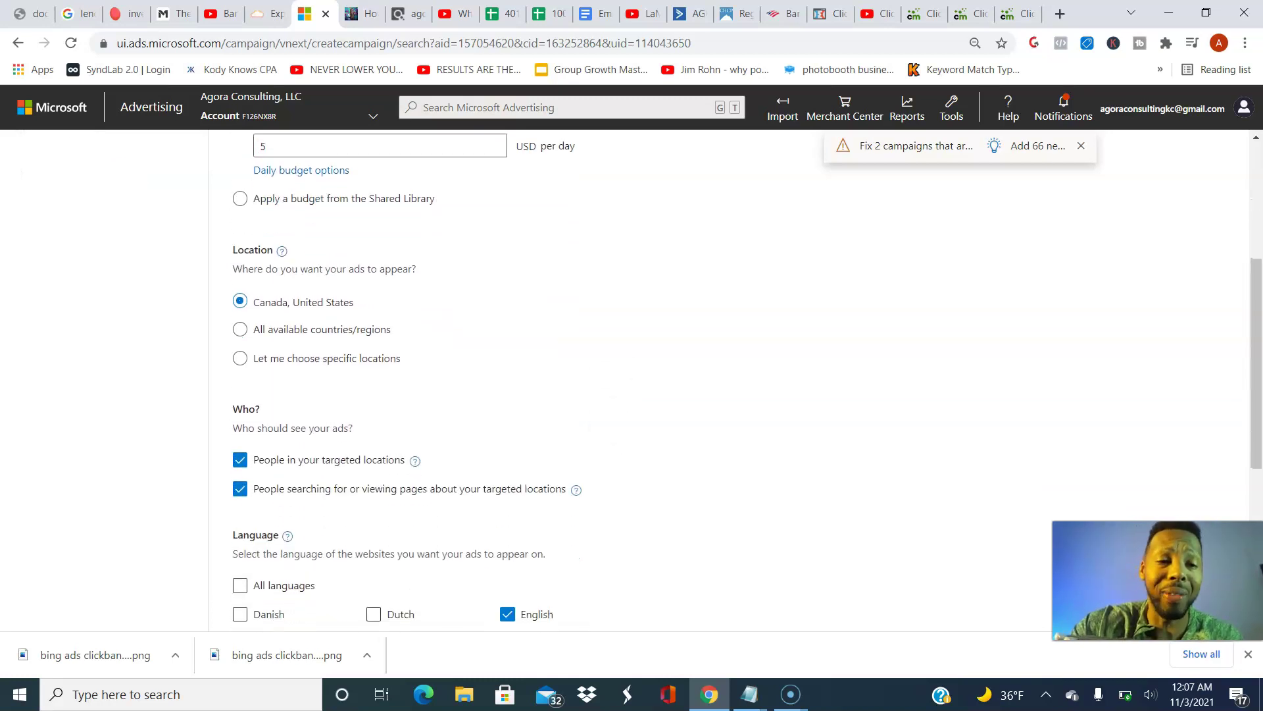
click(370, 359)
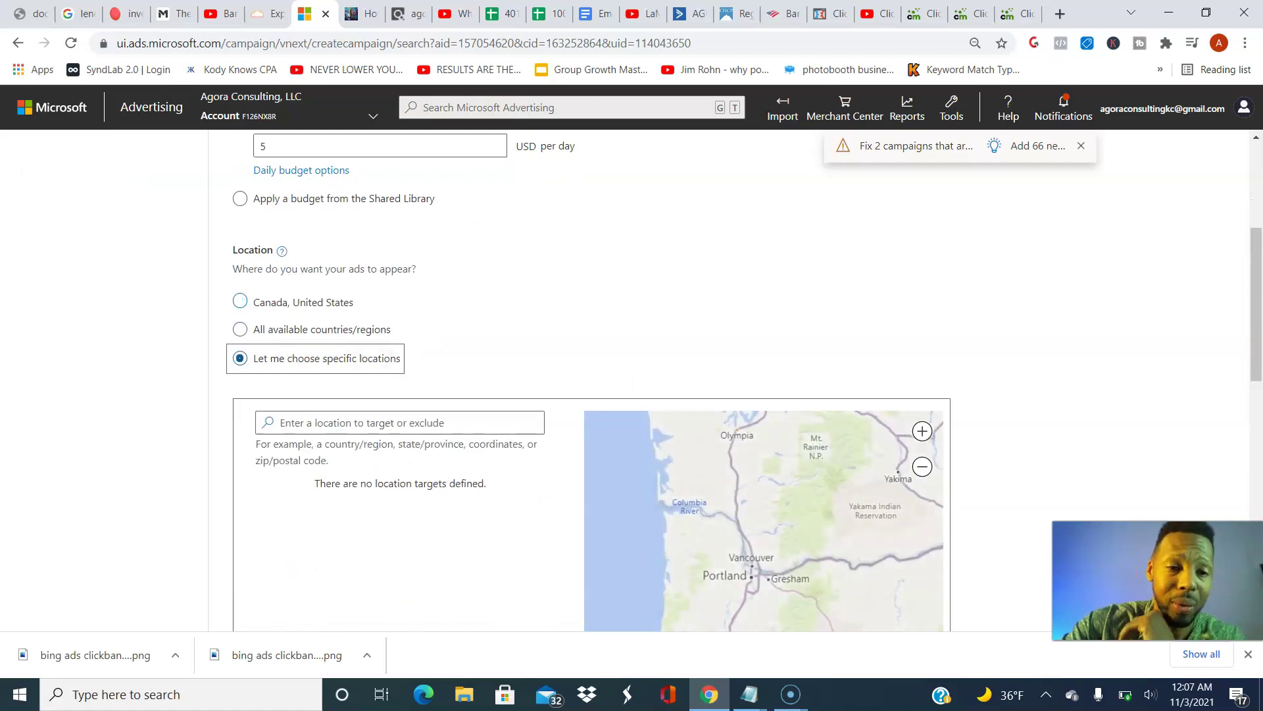
click(400, 422)
text(united)
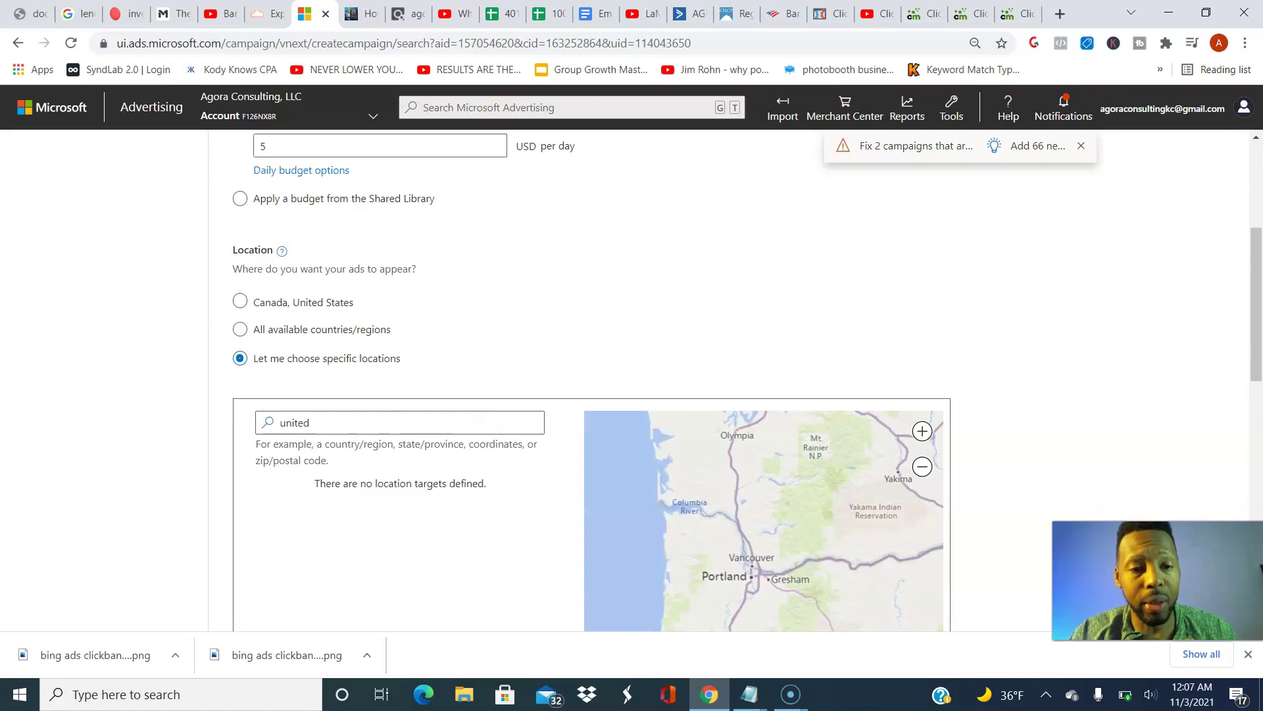
text( states)
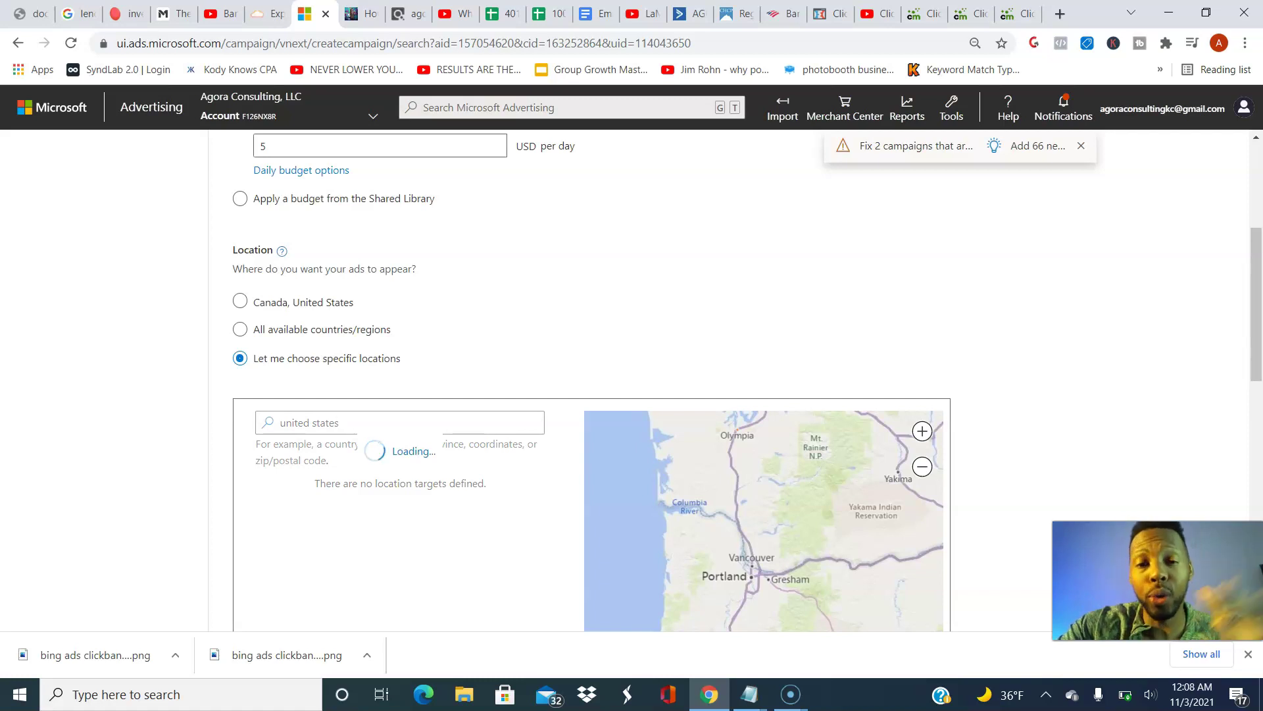
click(482, 449)
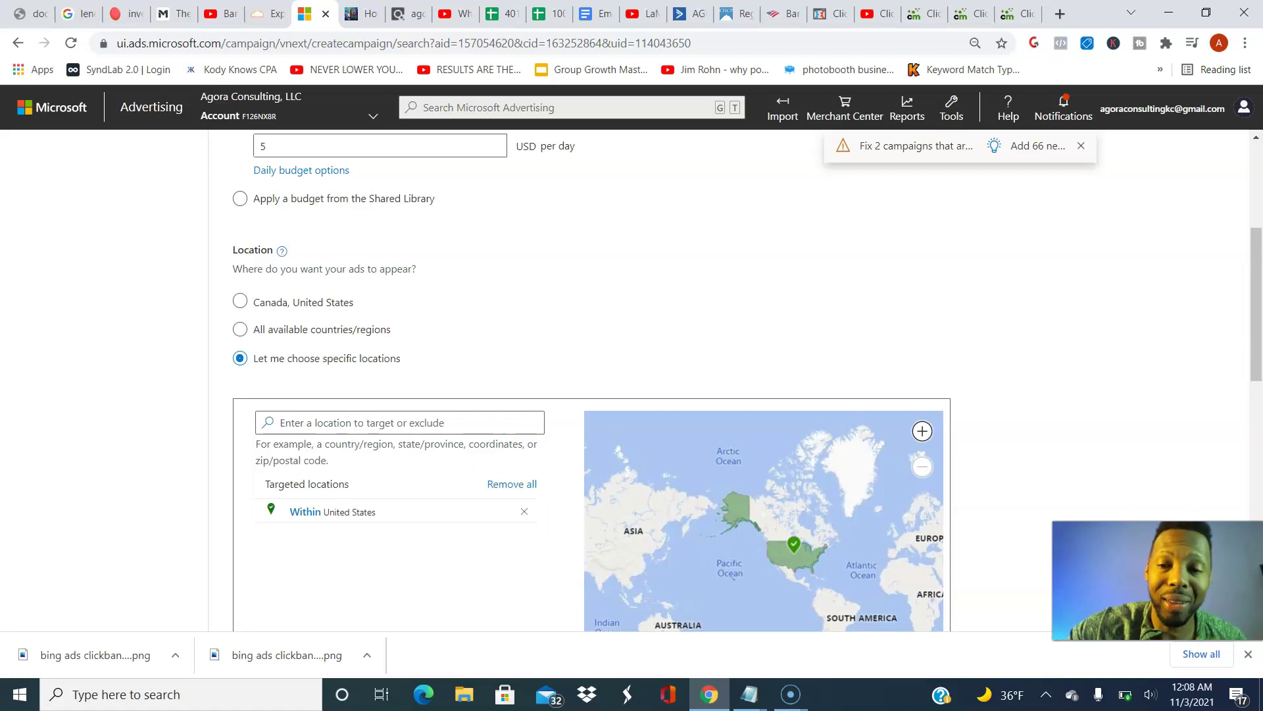
Exclude people searching for or viewing pages about the targeted locations, and save the campaign settings to continue to Ad groups
scroll(592, 382, down, 3)
scroll(592, 368, down, 3)
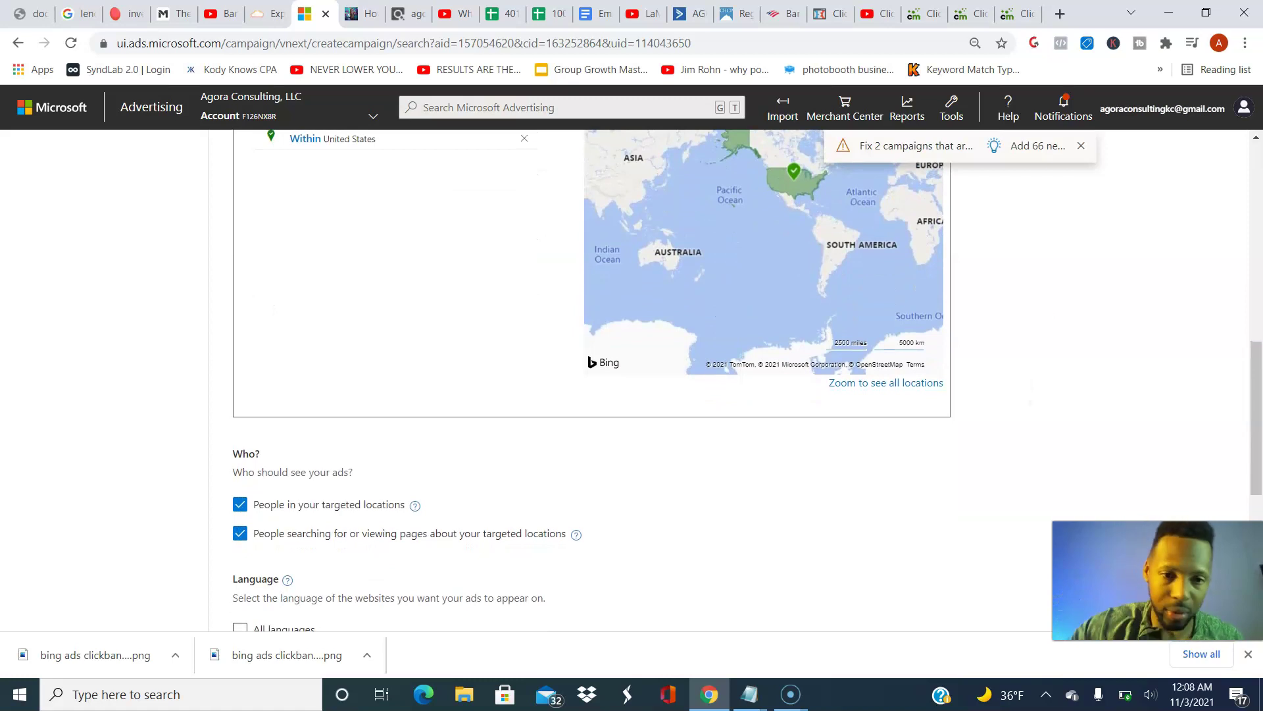
scroll(593, 395, down, 2)
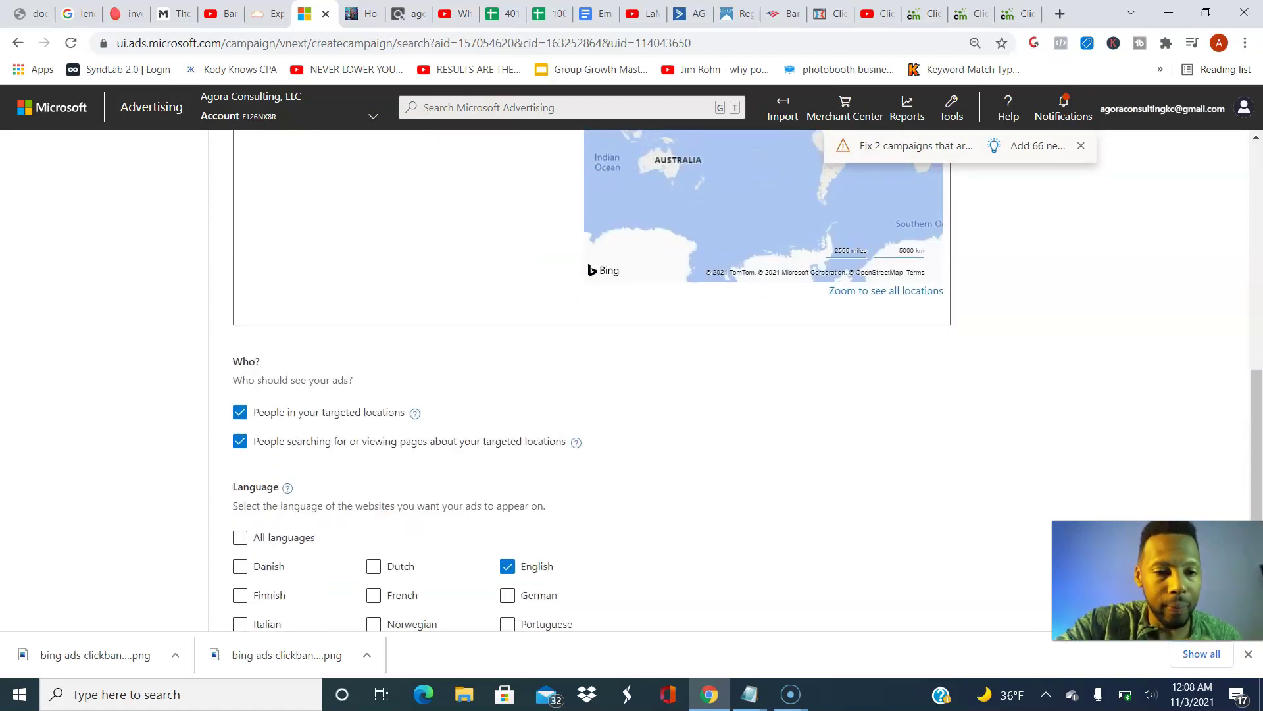
click(240, 442)
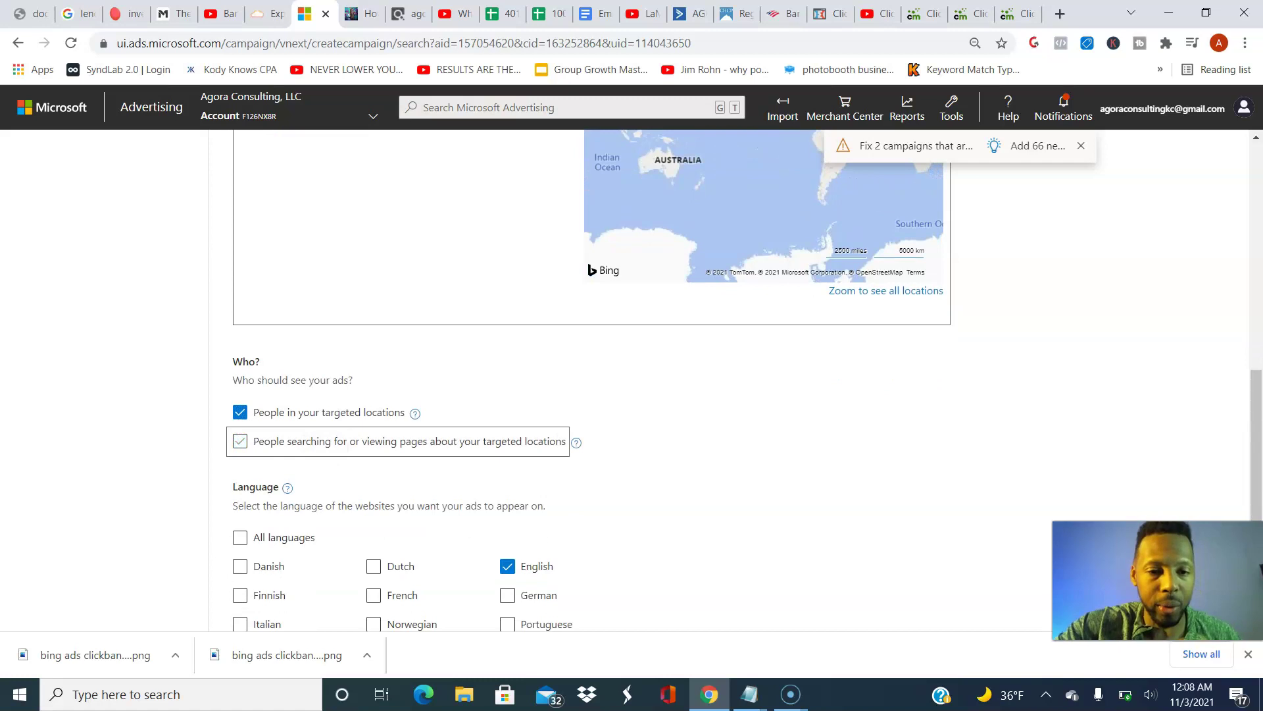
scroll(592, 395, down, 5)
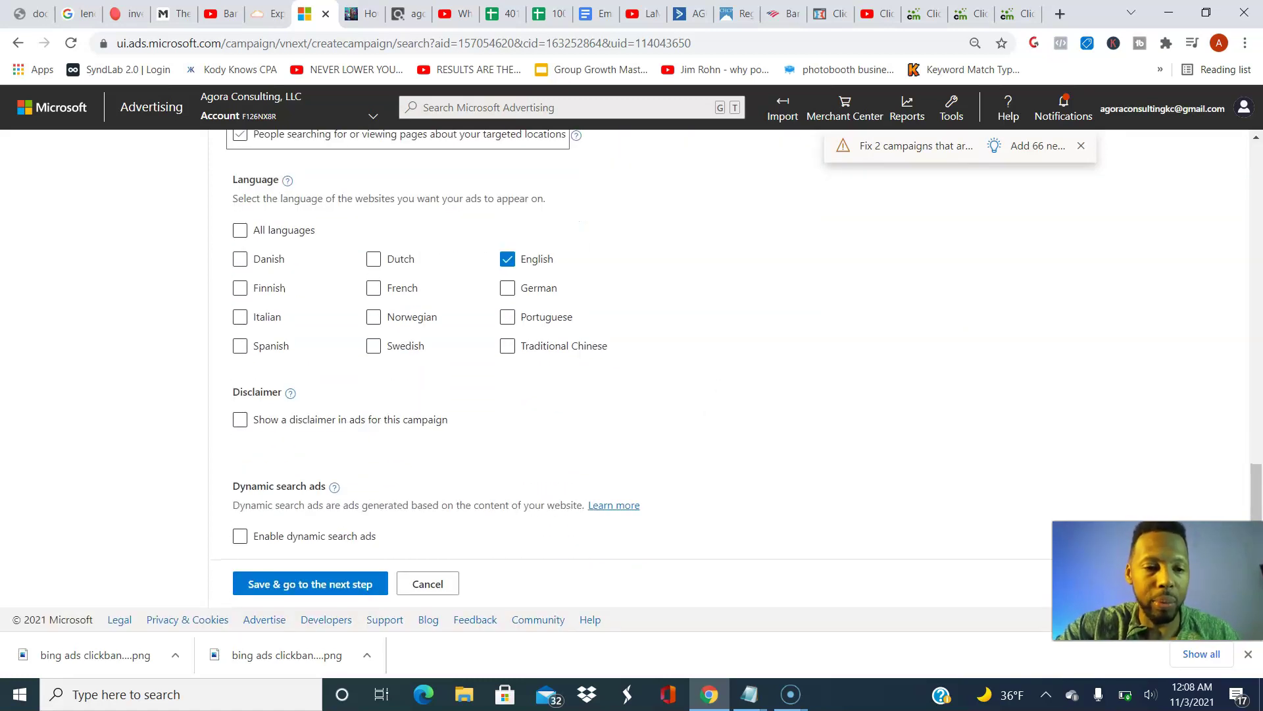
click(310, 584)
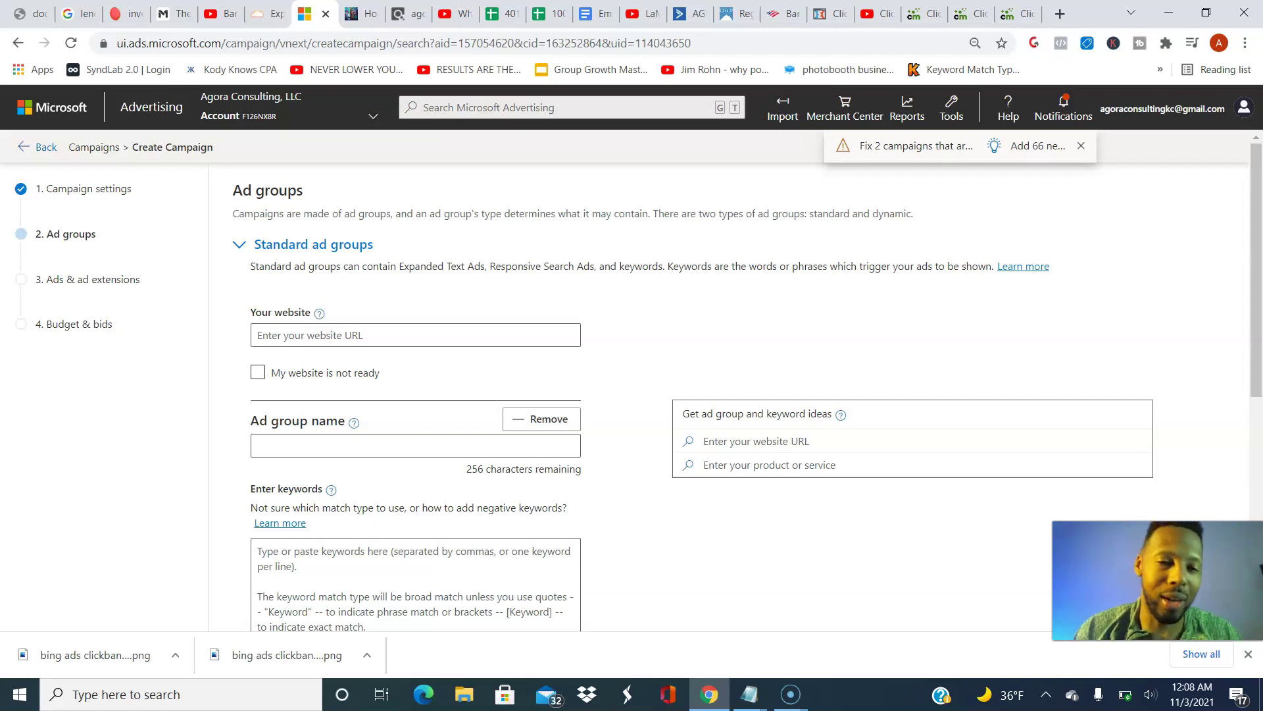
Name the ad group "learn how to do bing ads and clickbank"
scroll(660, 435, down, 2)
scroll(660, 434, up, 1)
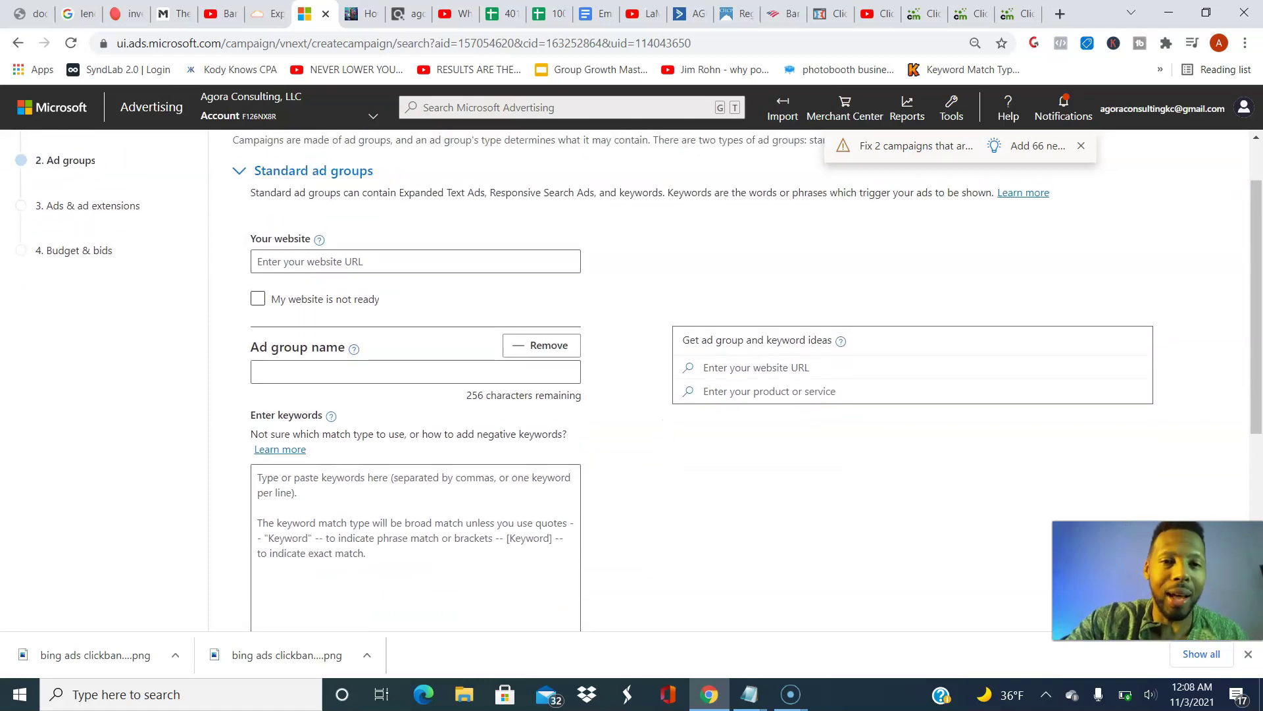
click(536, 262)
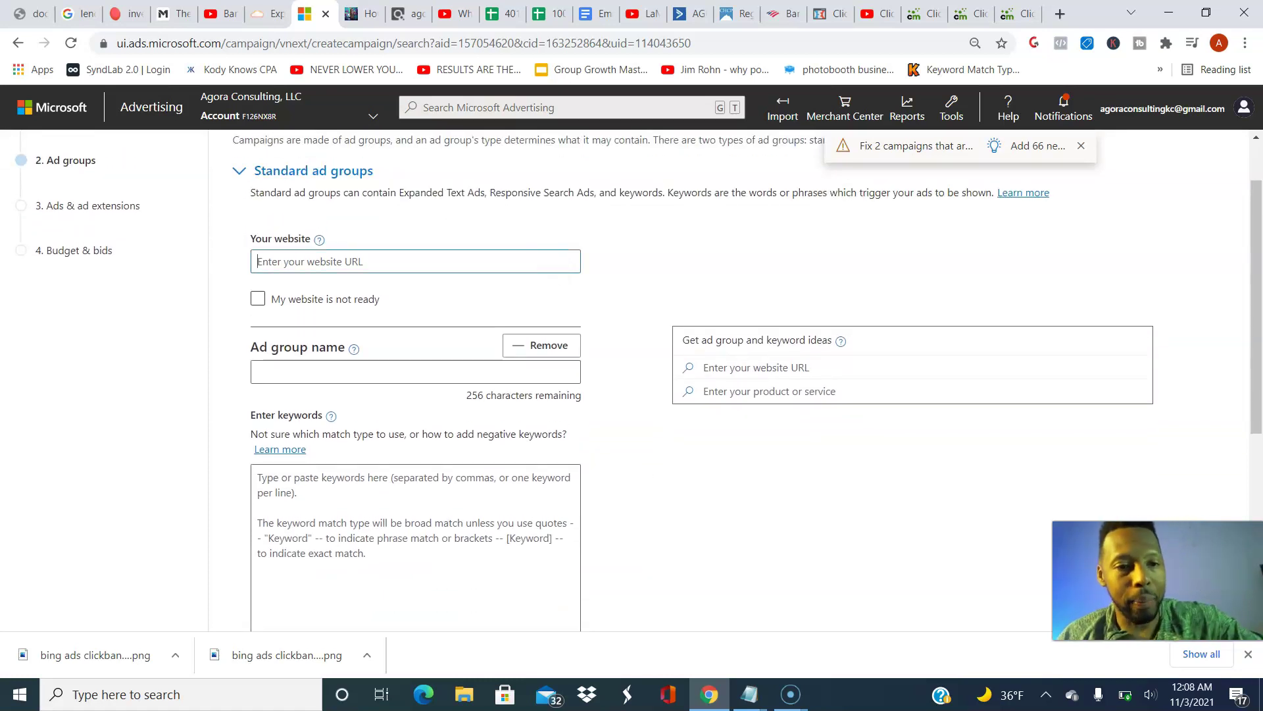
click(300, 373)
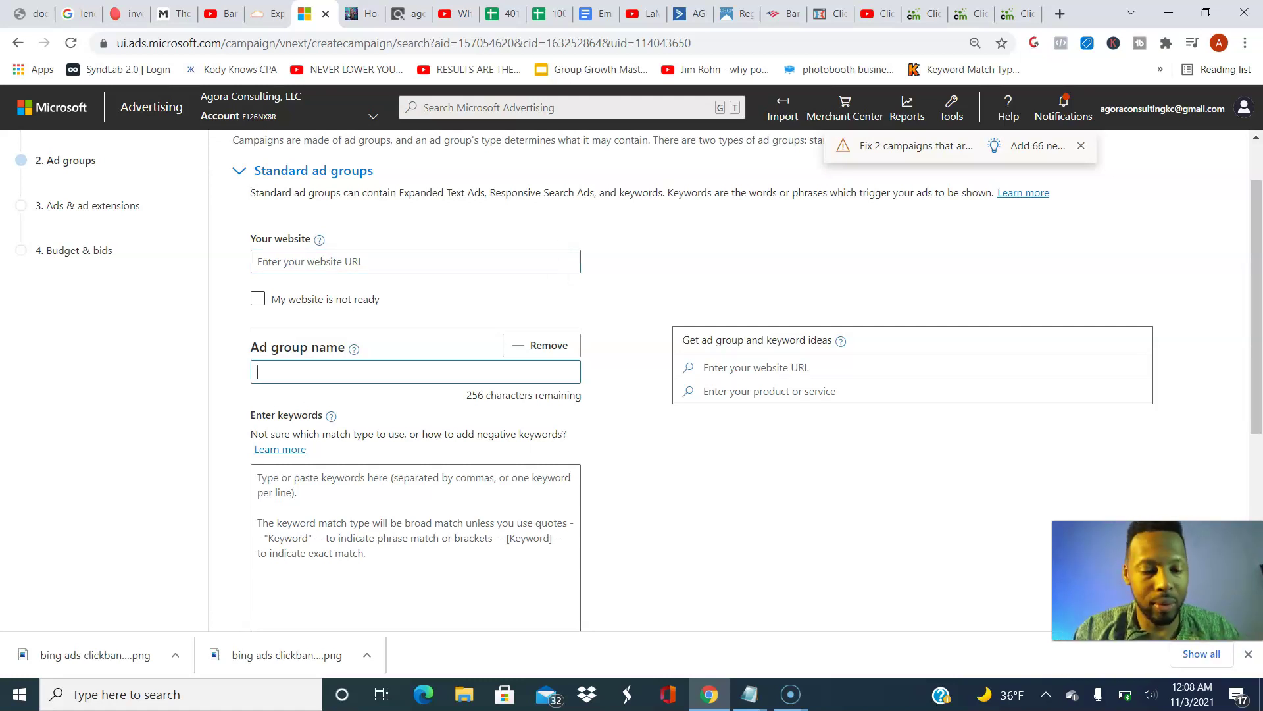
text(learn how to )
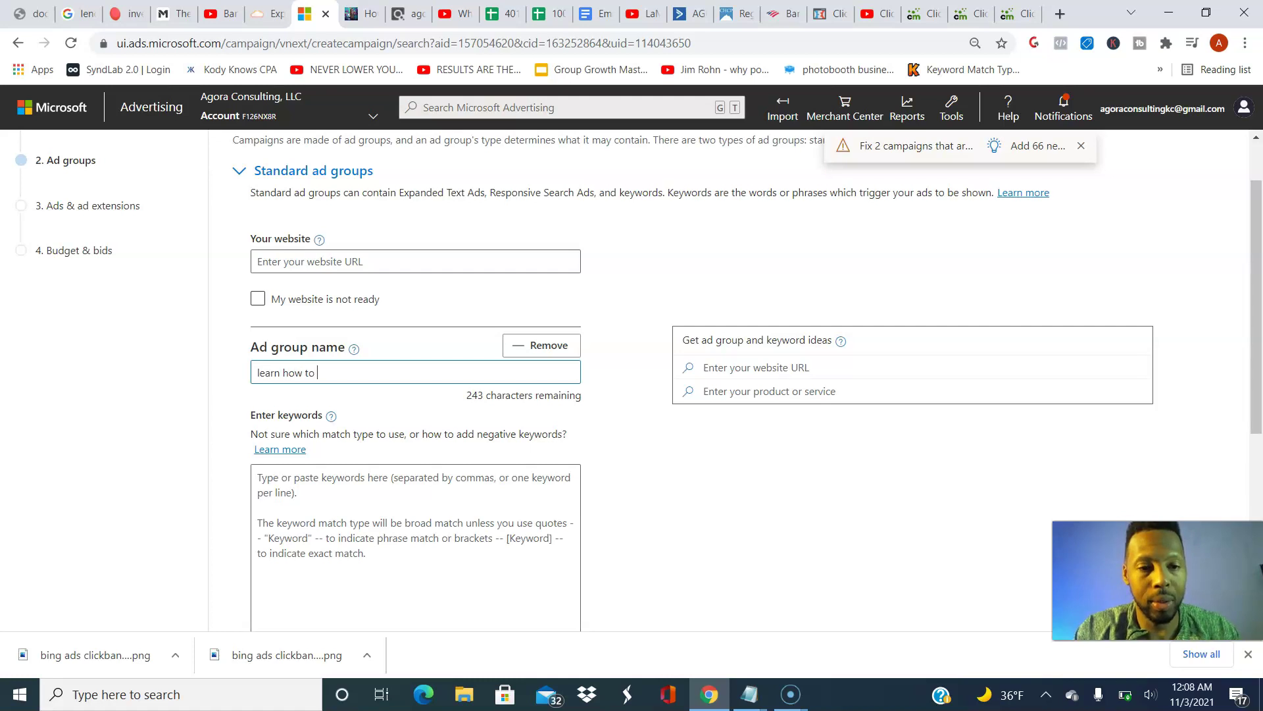
text(do bing ads)
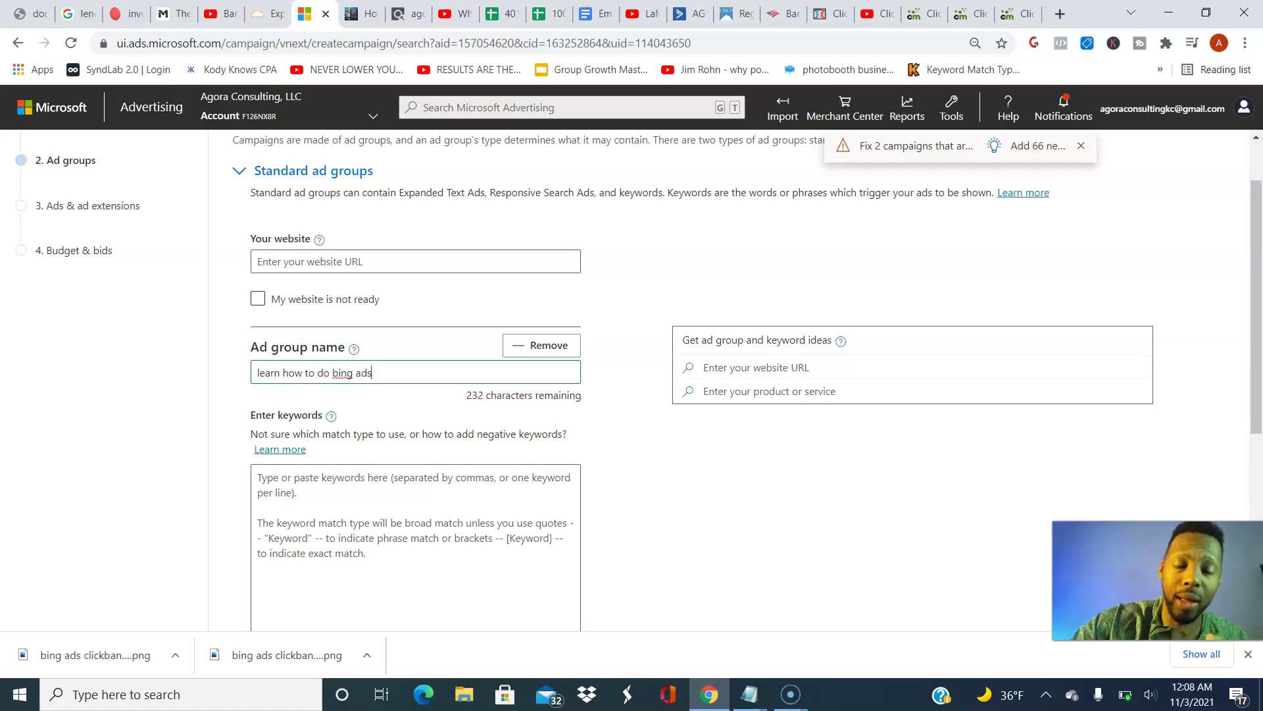
scroll(421, 375, down, 3)
text(and clickbank)
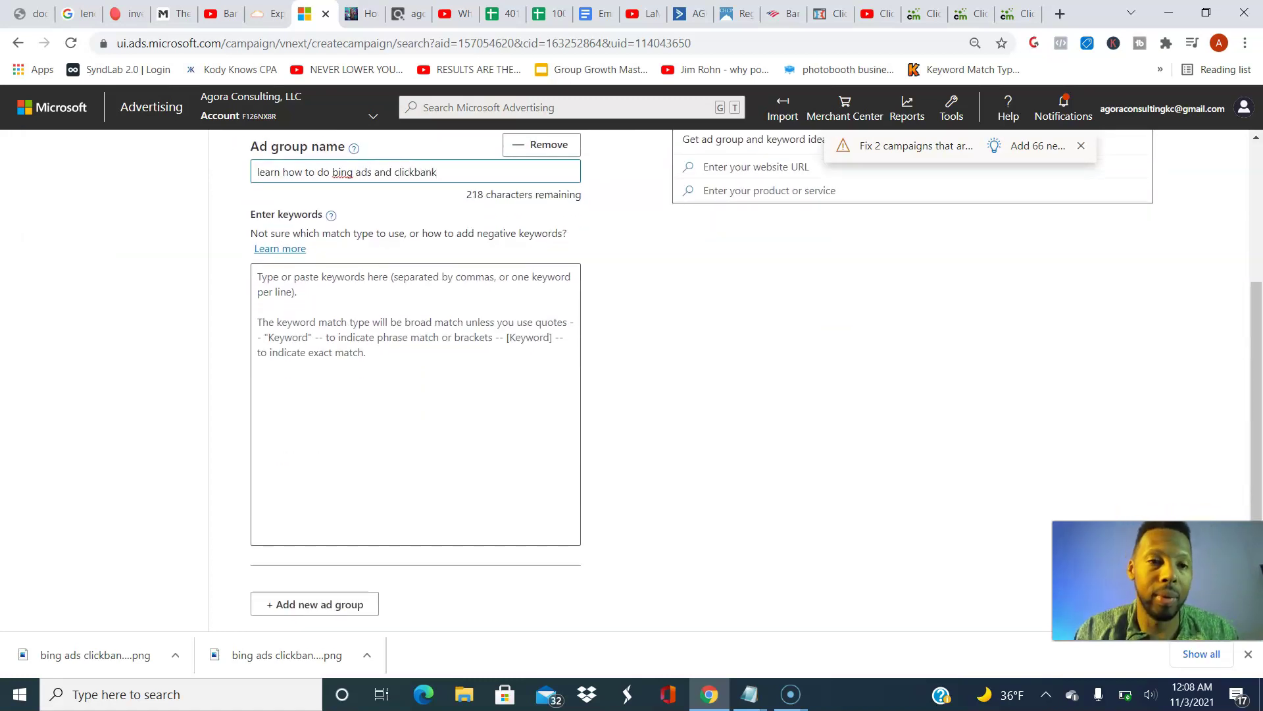
Change the ad group name to "learn how to make clickbank commissions"
key(BackSpace)
key(BackSpace)
key(BackSpace)
key(BackSpace)
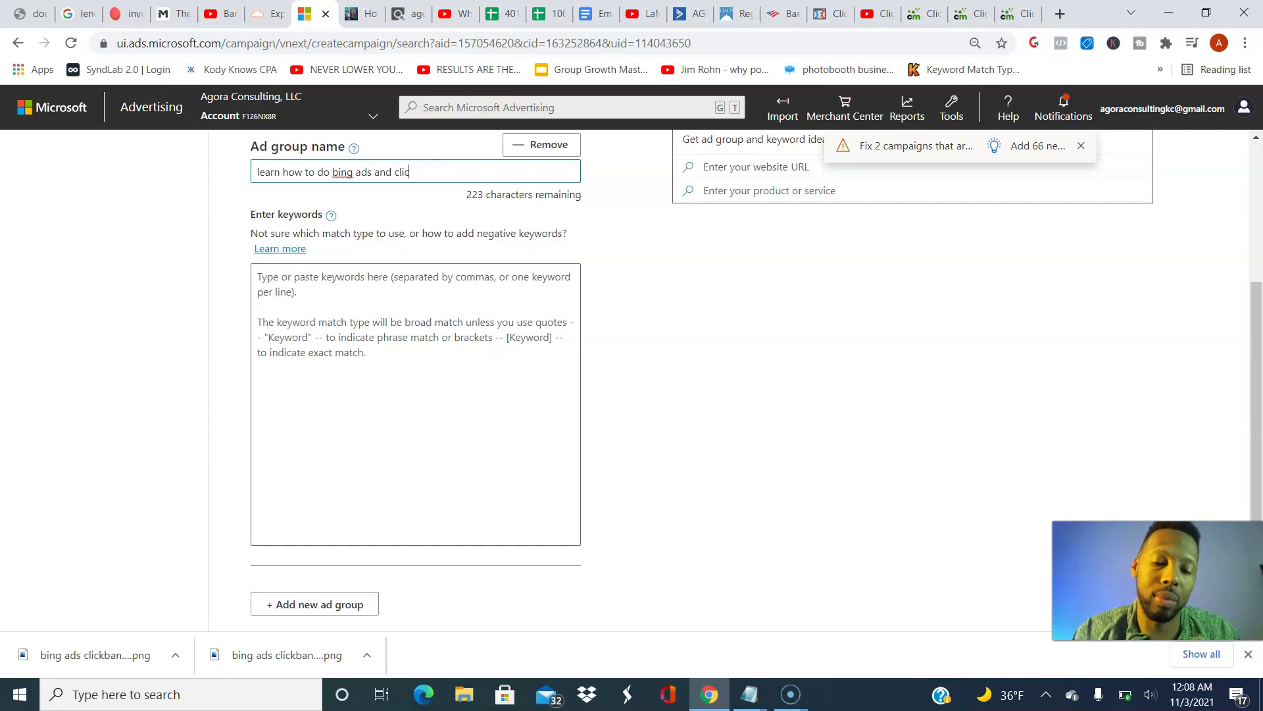
key(BackSpace)
key(BackSpace)
key(BackSpace)
key(BackSpace)
key(BackSpace)
key(BackSpace)
key(BackSpace)
key(BackSpace)
key(BackSpace)
key(BackSpace)
key(BackSpace)
key(BackSpace)
key(BackSpace)
key(BackSpace)
key(BackSpace)
key(BackSpace)
key(BackSpace)
key(BackSpace)
key(BackSpace)
key(BackSpace)
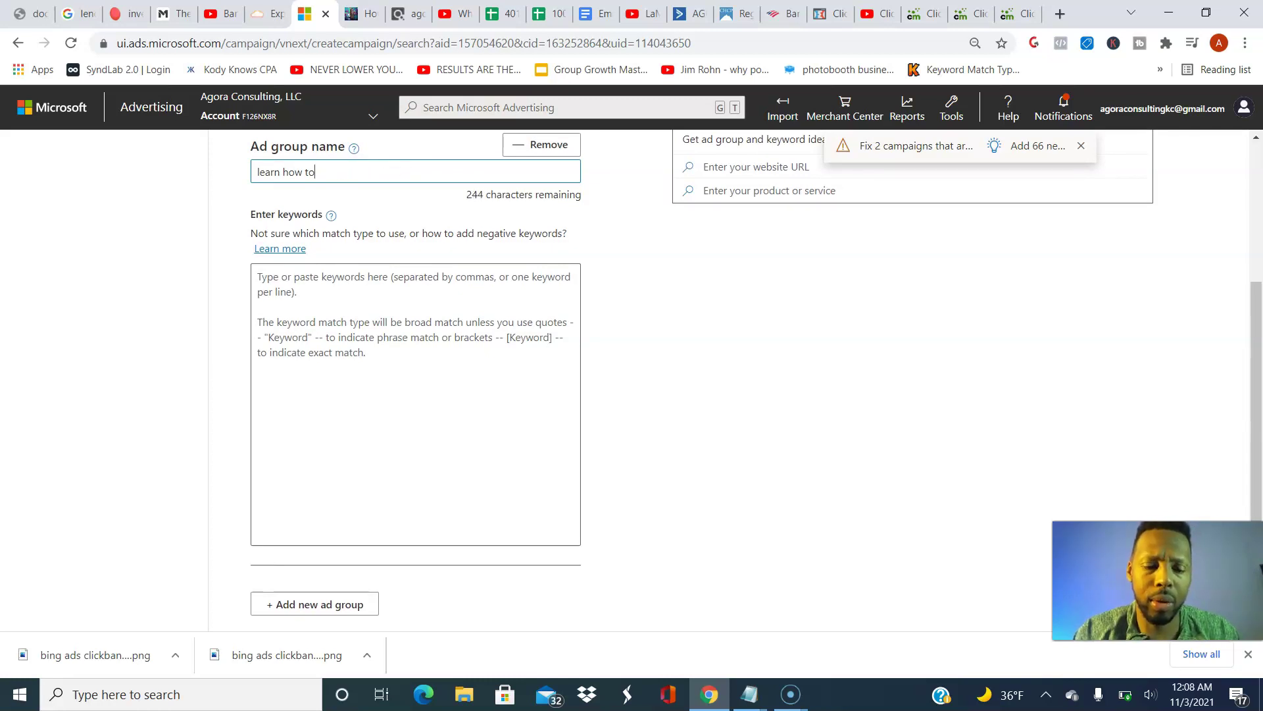
text(maek f)
key(BackSpace)
key(BackSpace)
key(BackSpace)
text(k)
key(Right)
text(click)
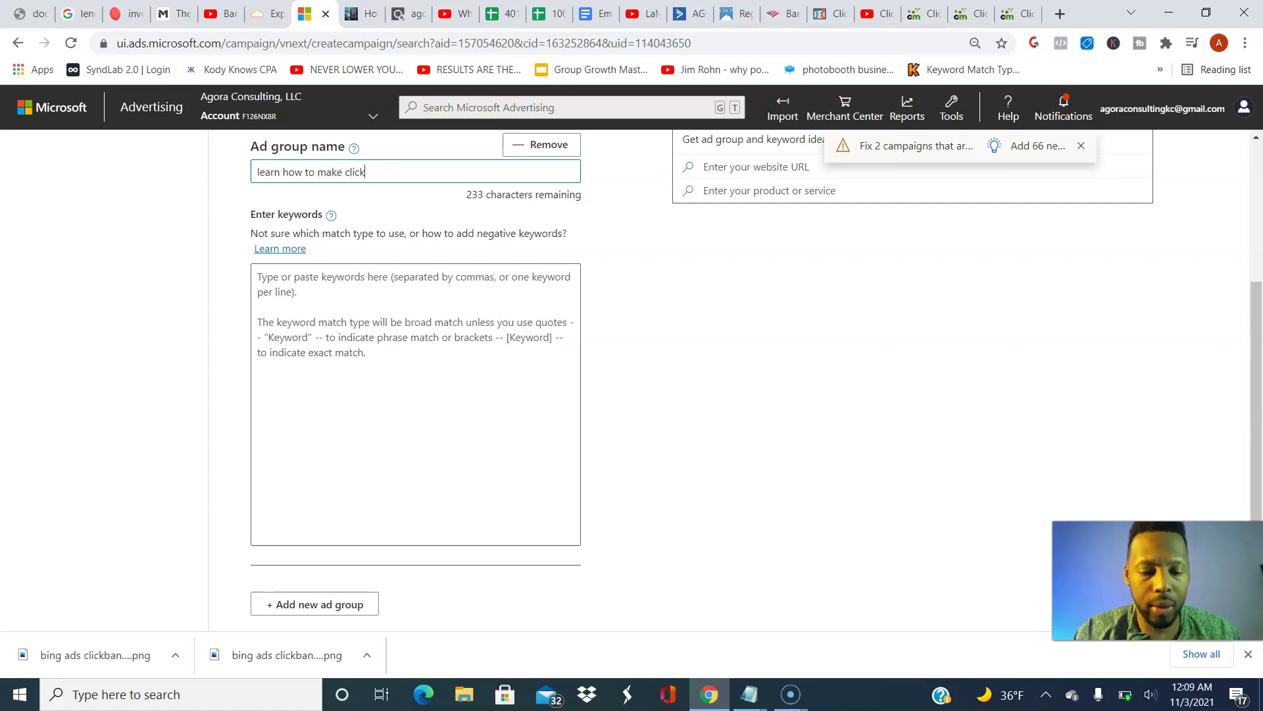
text(bank commissions)
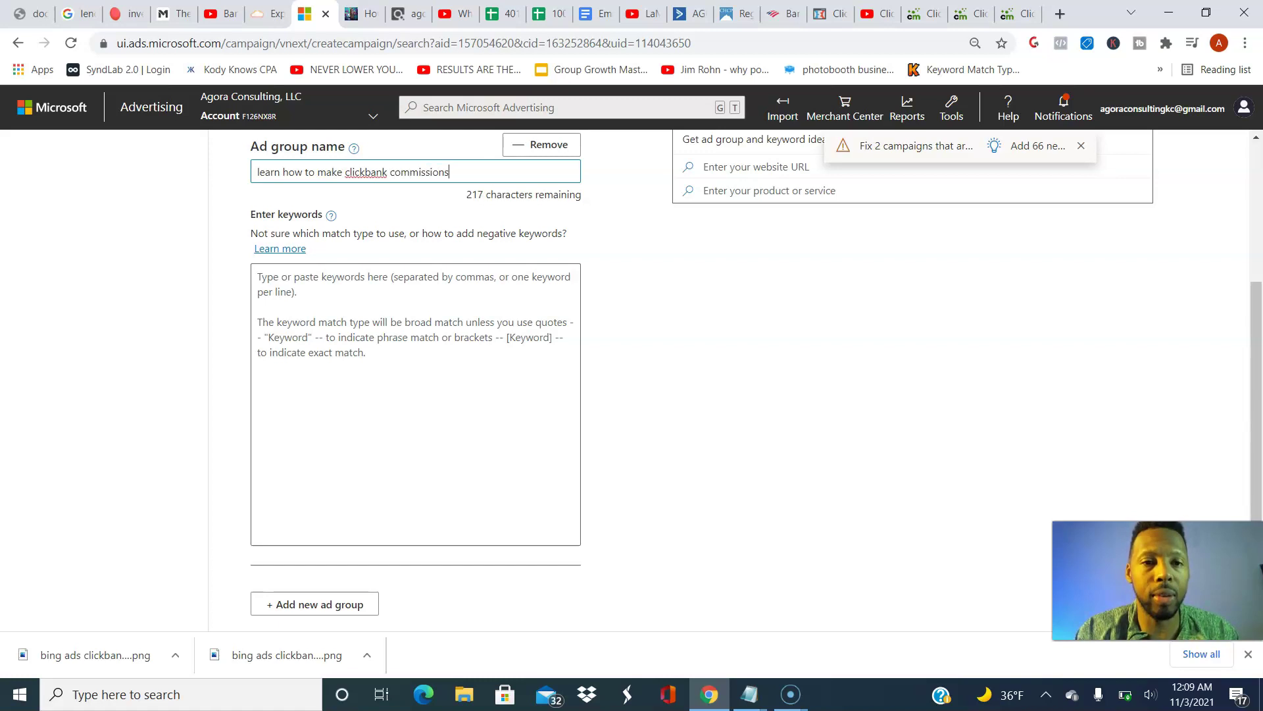
Add the broad match keyword "clickbank commissions" to the ad group and save to continue to Ads & ad extensions
key(Tab)
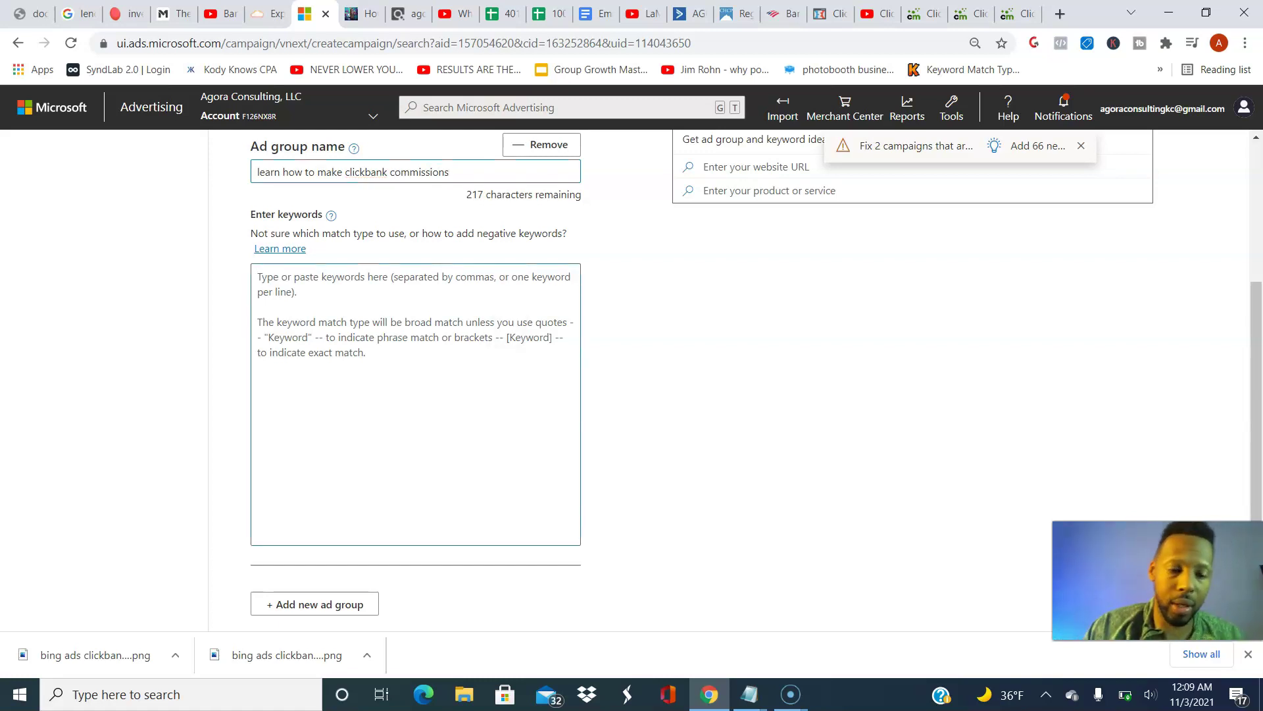
text(clickbank)
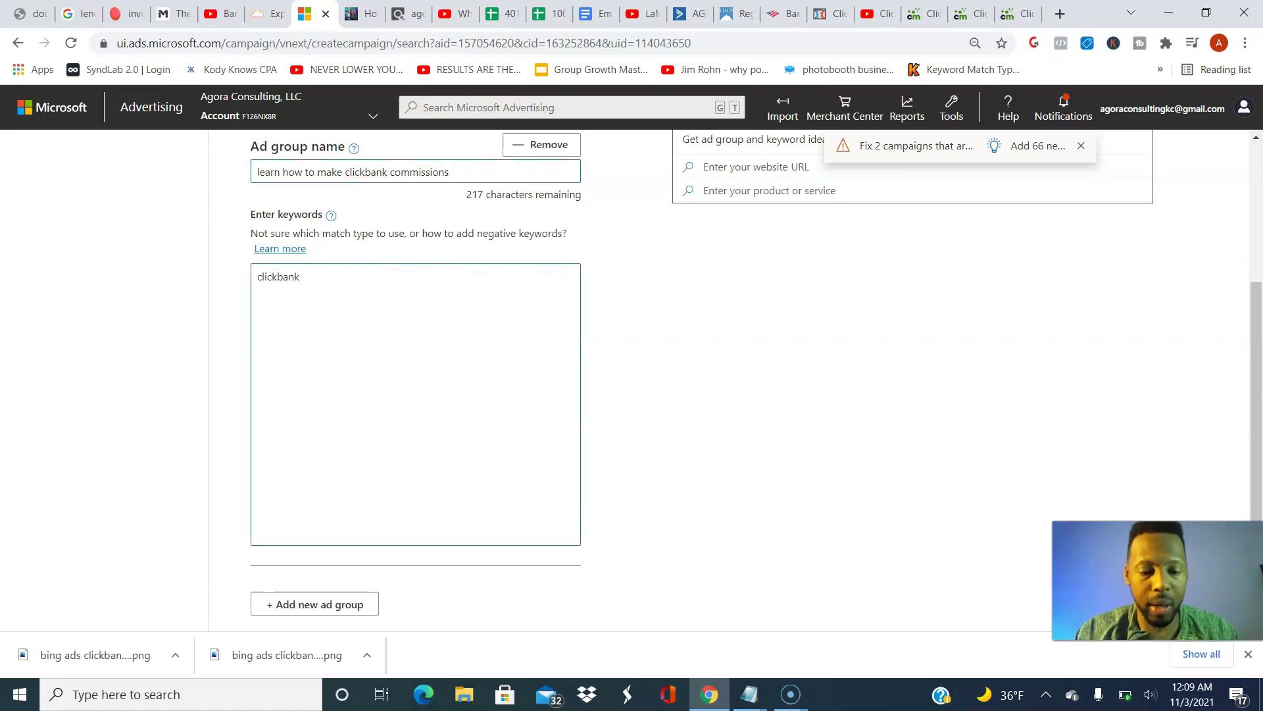
text( commissions)
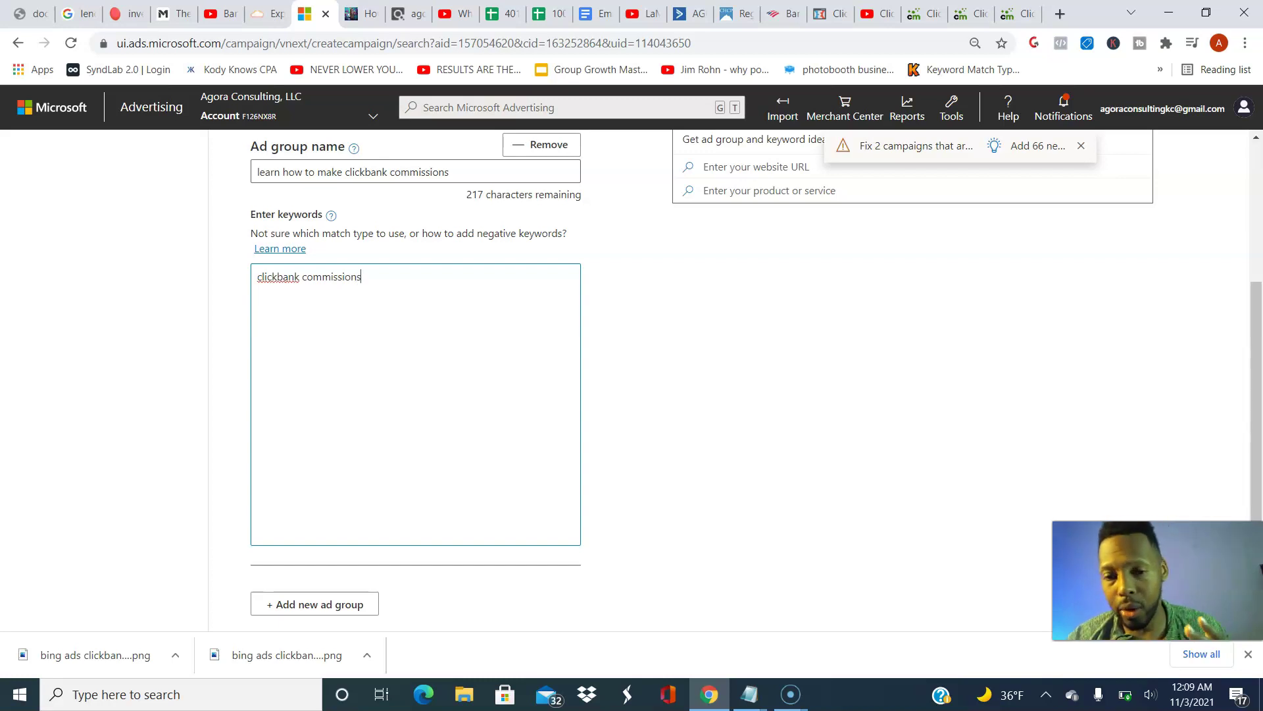
scroll(725, 395, up, 3)
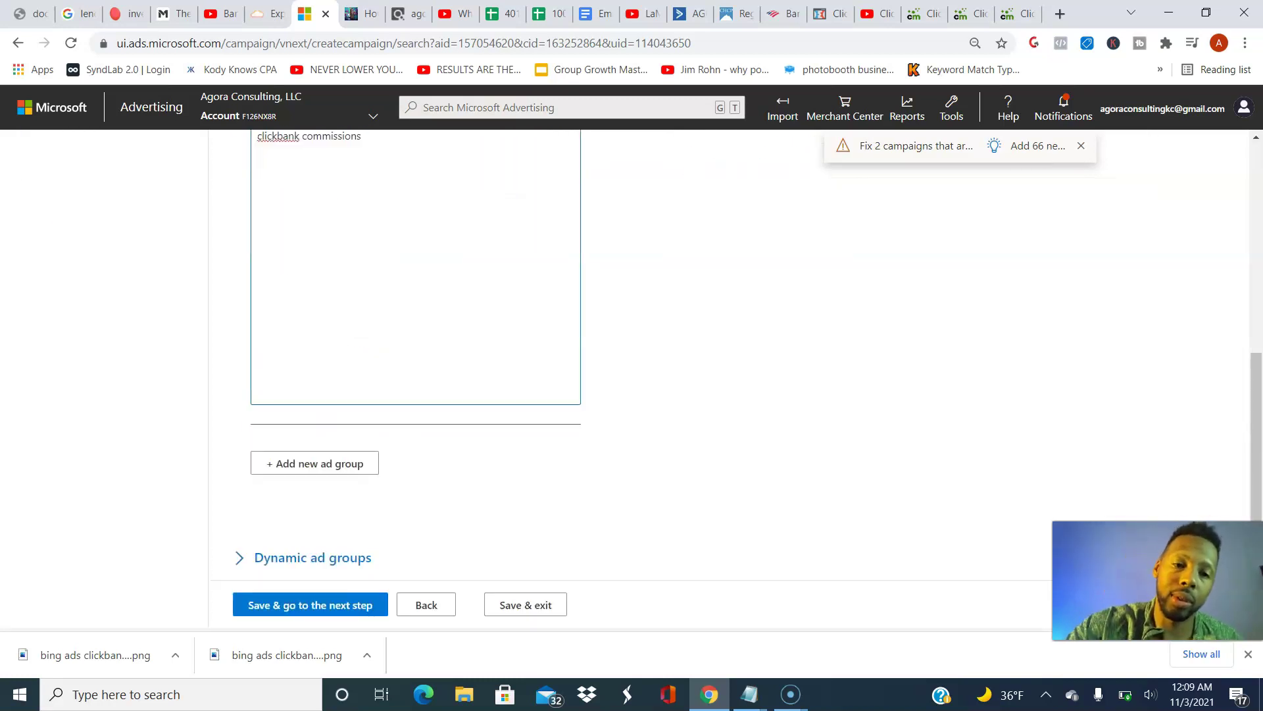
scroll(725, 394, down, 5)
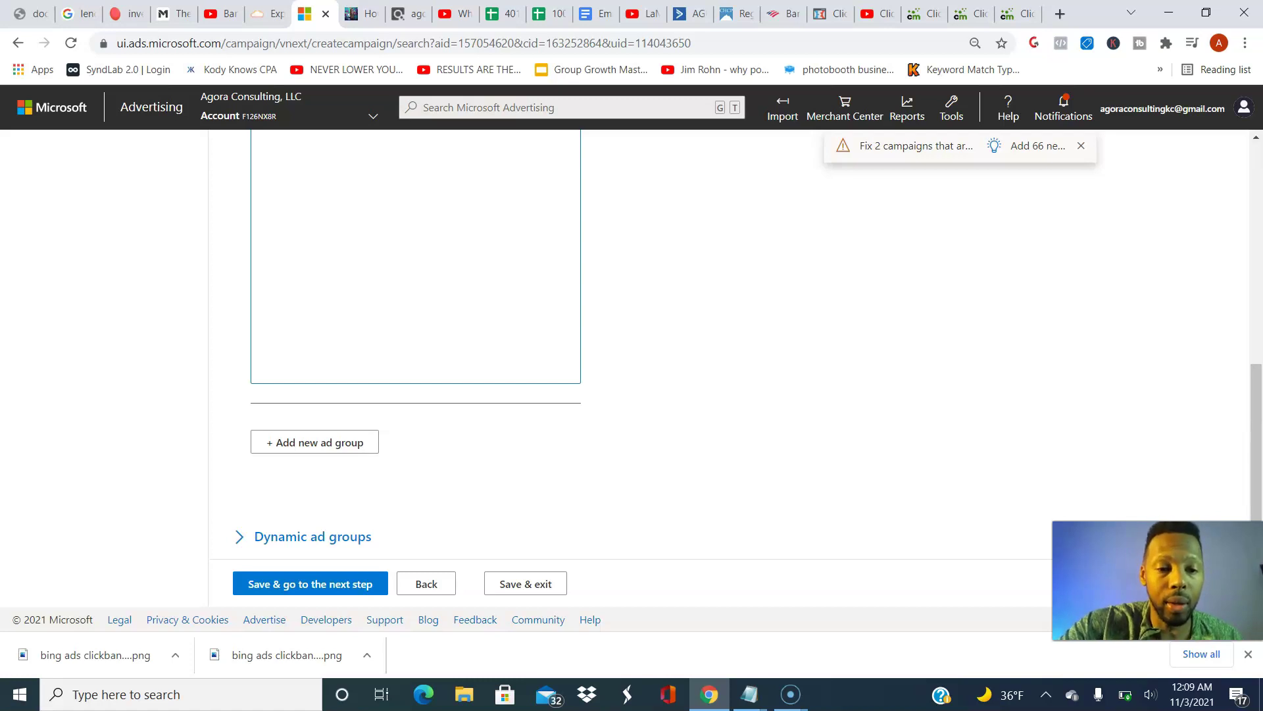
click(310, 584)
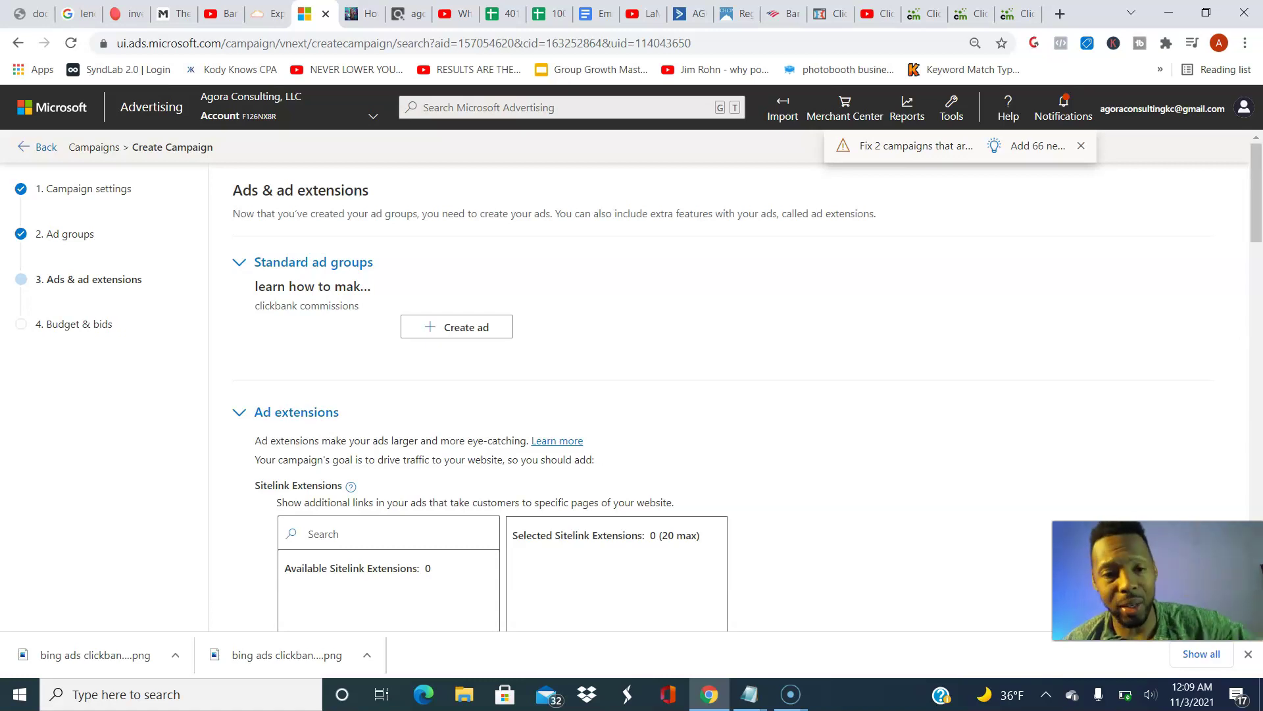
Create an ad for the ad group, dismiss the low-battery notice, and set the ad type to Expanded text ad
click(438, 327)
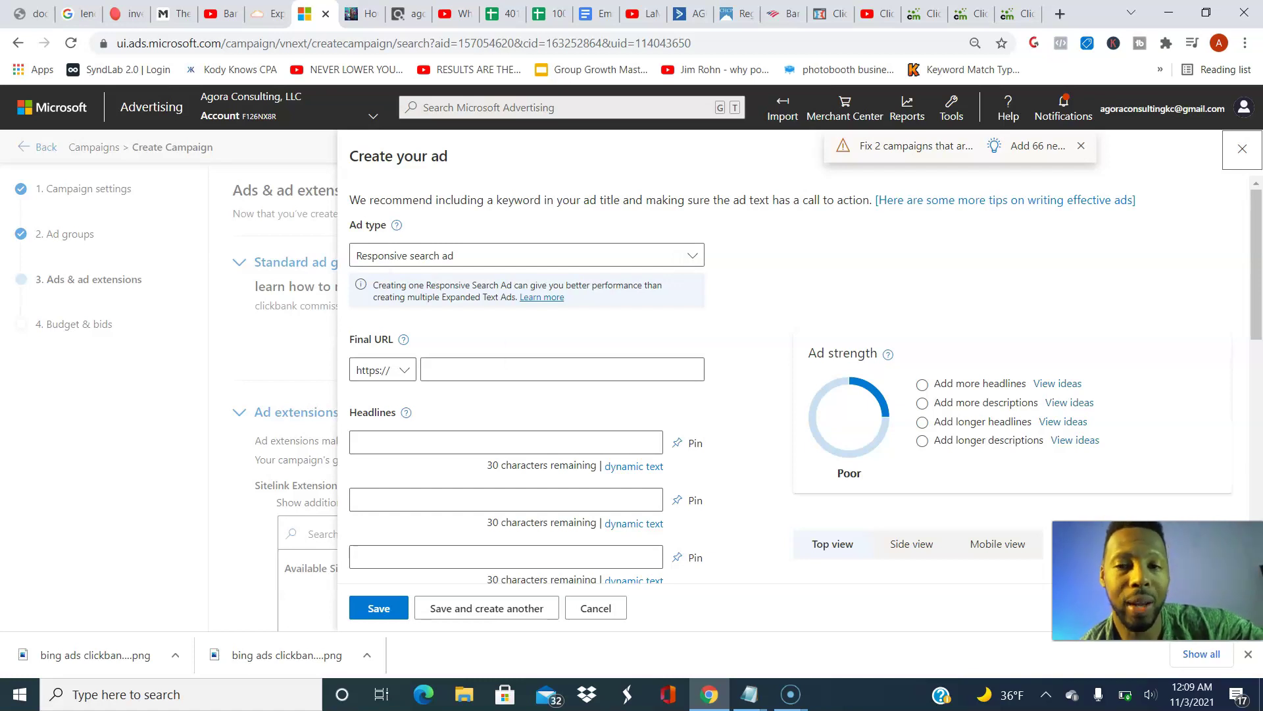
scroll(526, 380, down, 3)
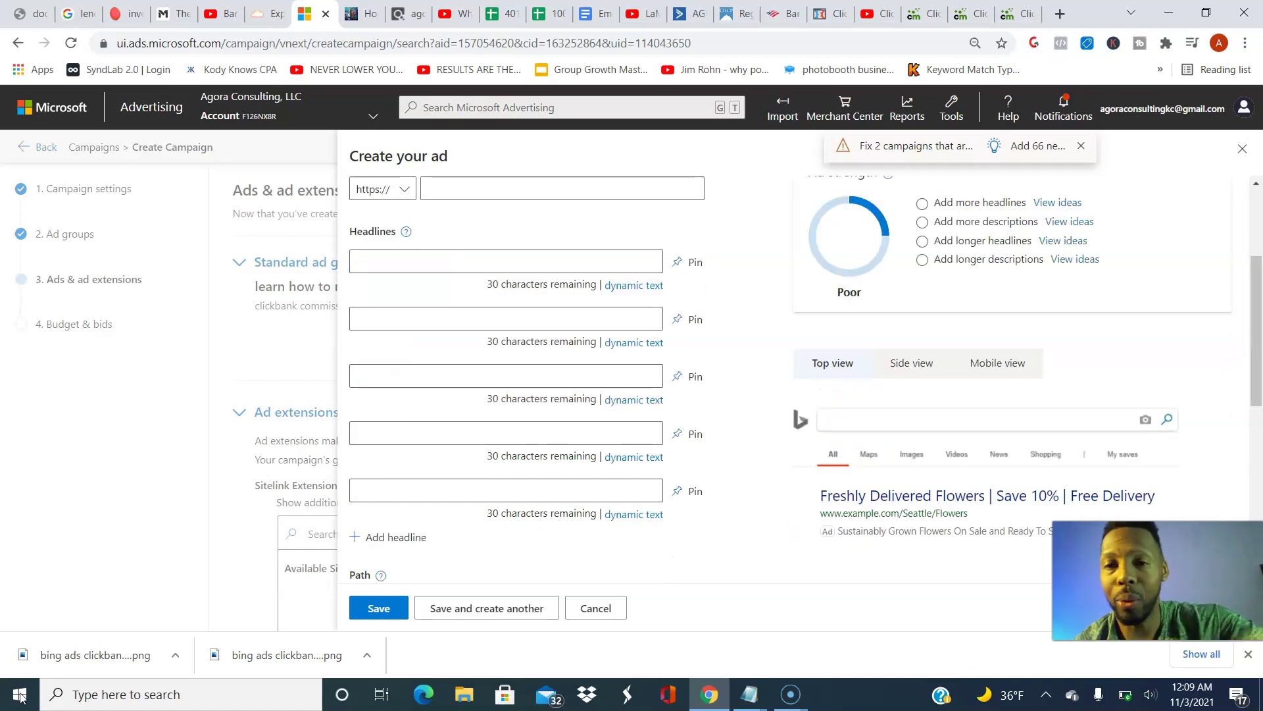
scroll(790, 395, up, 3)
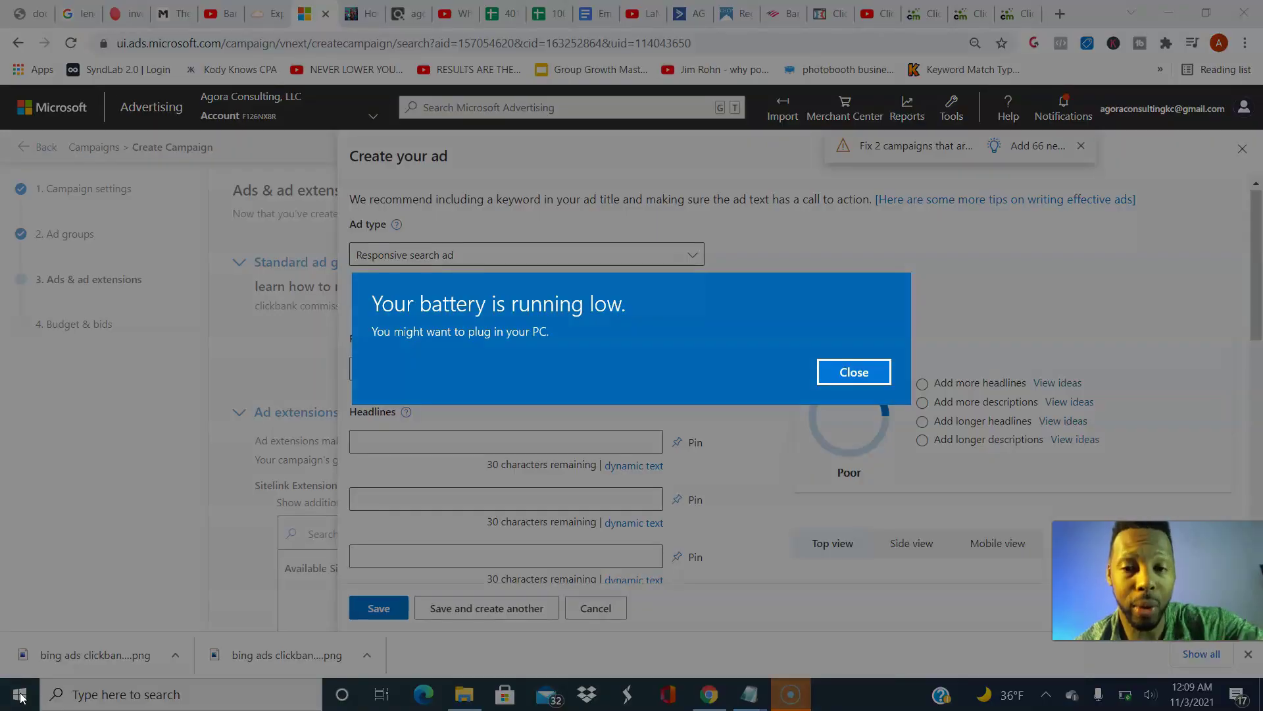
click(855, 372)
click(526, 254)
key(Down)
key(Return)
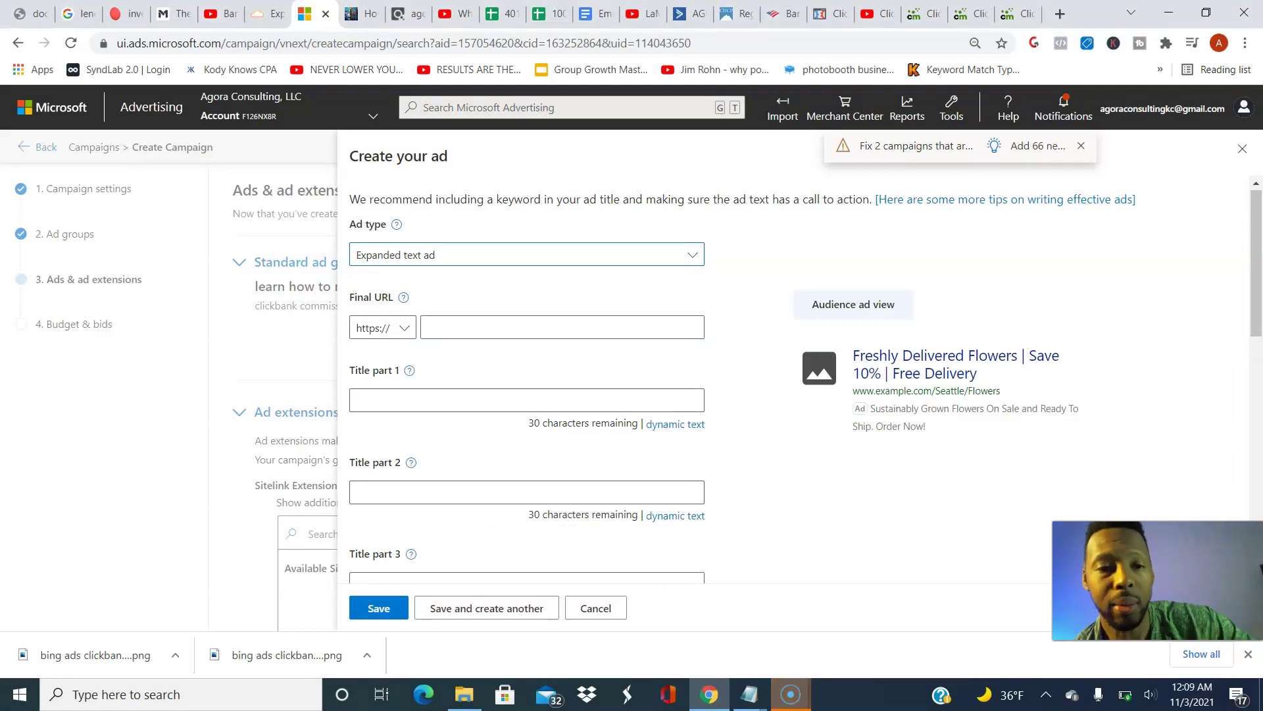
Paste the copied UTM-tagged ClickFunnels URL as the ad's final URL and review it back to its beginning
click(454, 327)
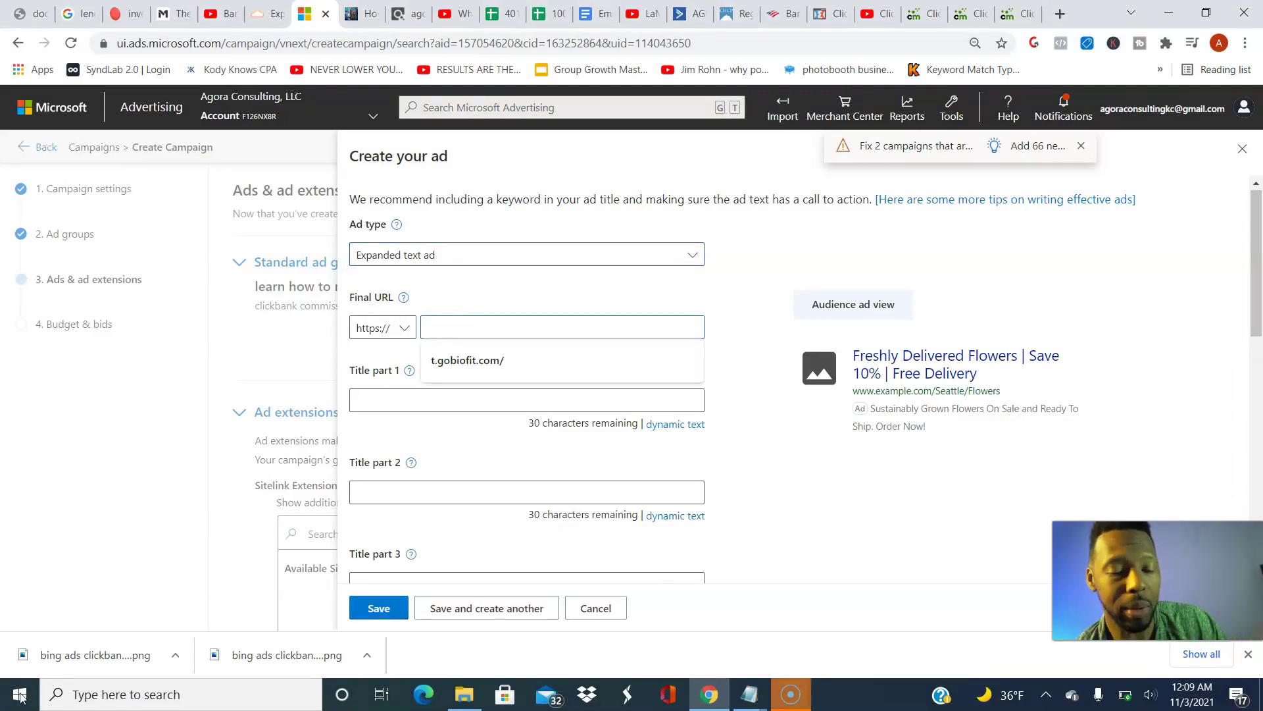
key(ctrl+v)
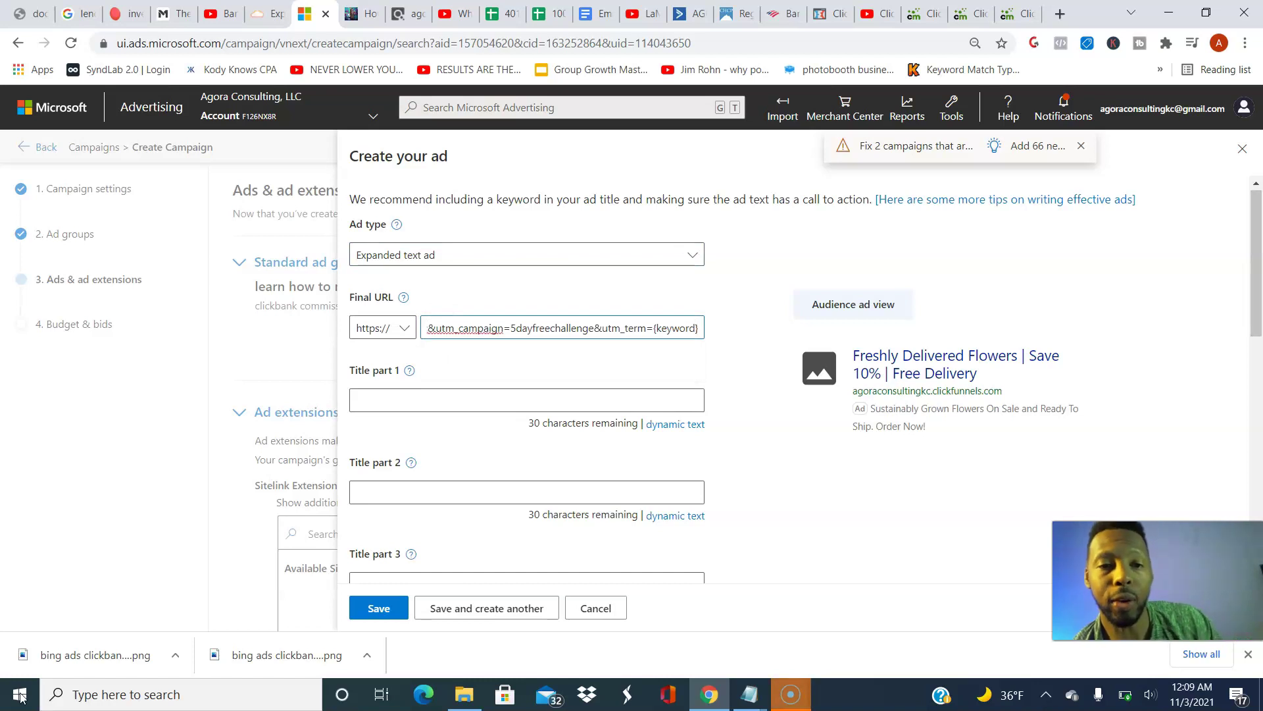
key(Left)
key(Left)
key(Left)
key(Left)
key(Left)
key(Left)
key(Left)
key(Left)
key(Left)
key(Left)
key(Left)
key(Left)
key(Left)
key(Left)
key(Left)
key(Left)
key(Left)
key(Left)
key(Left)
key(Left)
key(Left)
key(Left)
key(Left)
key(Left)
key(Left)
key(Left)
key(Left)
key(Left)
key(Left)
key(Left)
key(Left)
key(Left)
key(Left)
key(Left)
key(Left)
key(Left)
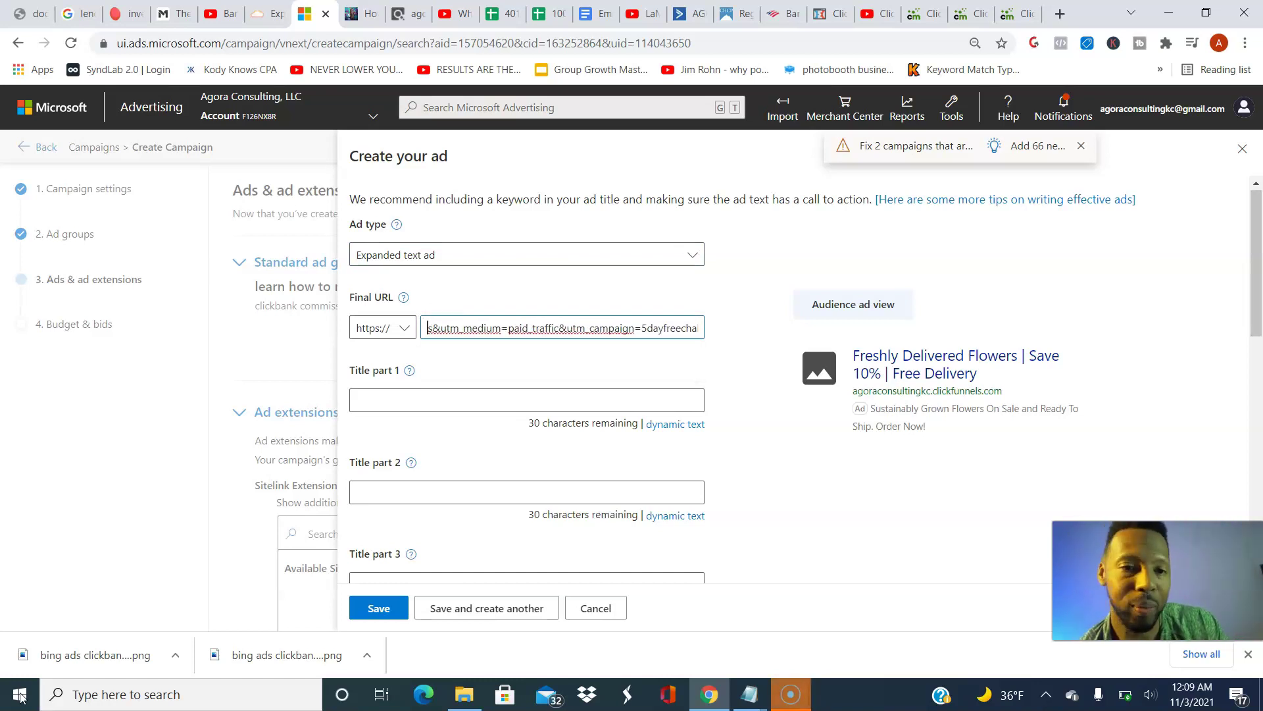
key(Left)
key(Left)
key(Left)
key(Left)
key(Left)
key(Left)
key(Left)
key(Left)
key(Left)
key(Left)
key(Left)
key(Left)
key(Left)
key(Left)
key(Left)
key(Left)
key(Left)
key(Left)
key(Left)
key(Left)
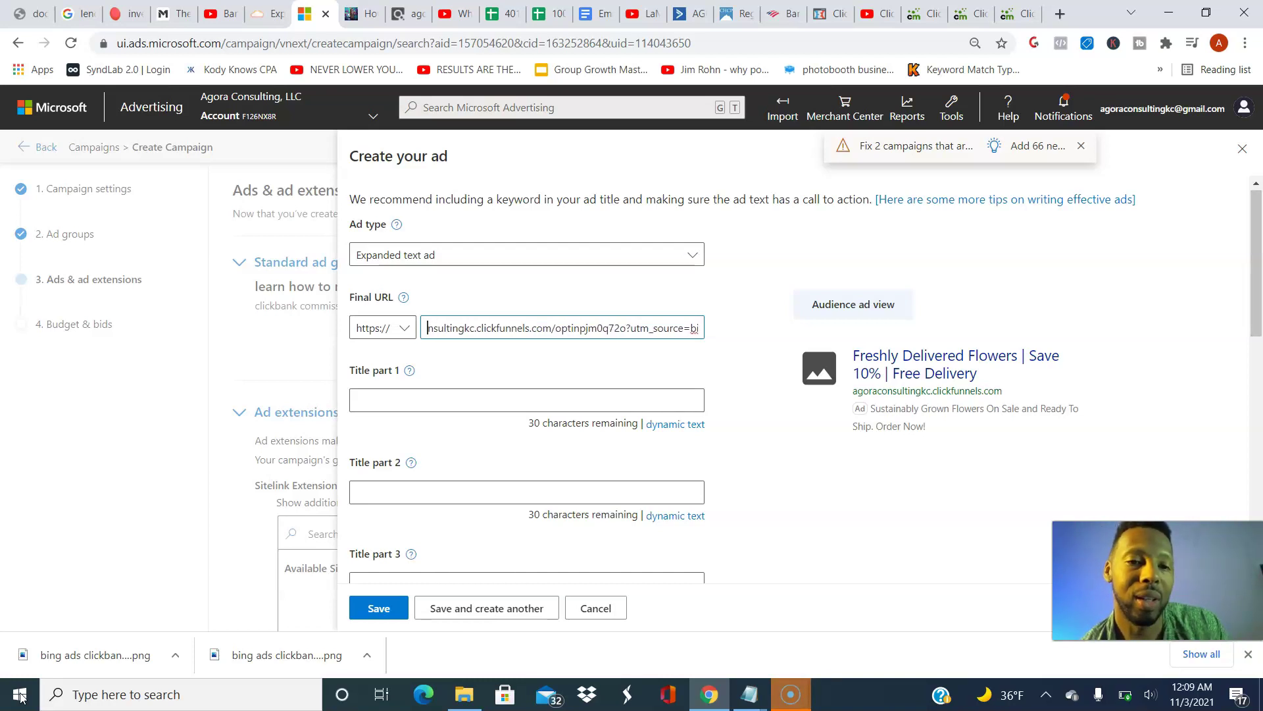
key(Left)
key(Left)
key(Left)
key(Left)
key(Left)
key(Left)
key(Left)
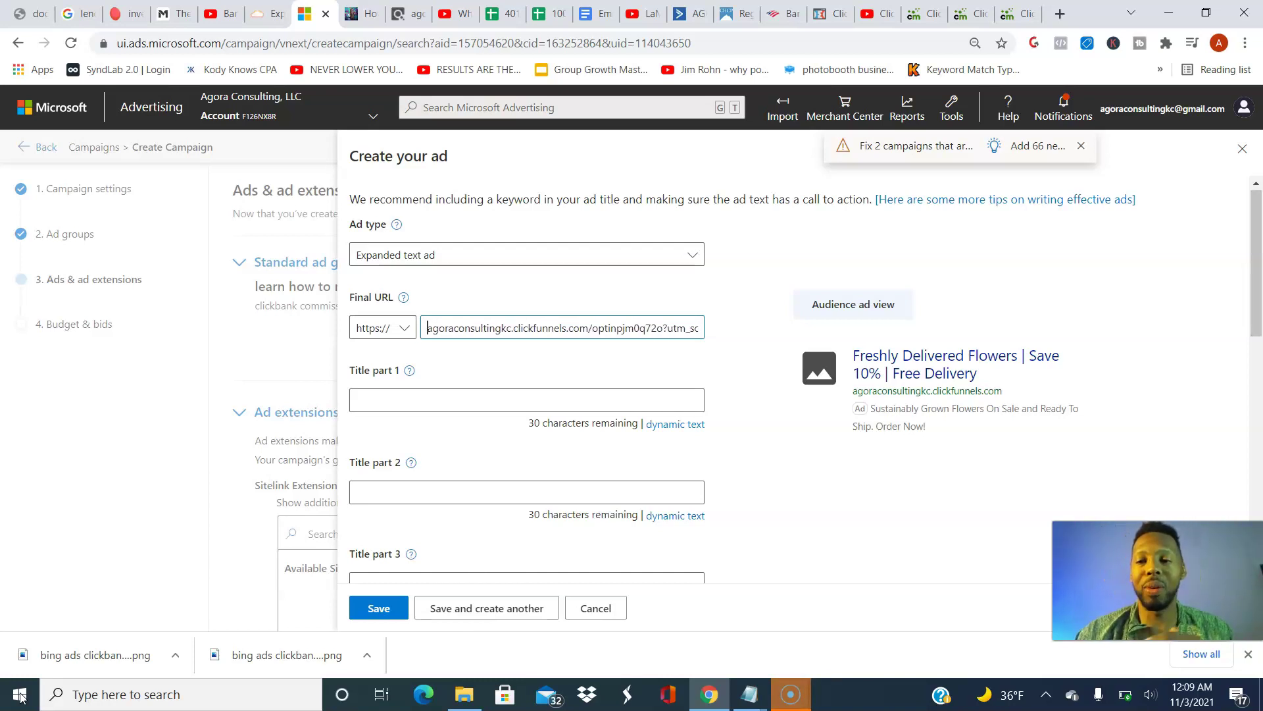
Expand the ad URL options and examine the tracking template field
scroll(695, 381, down, 10)
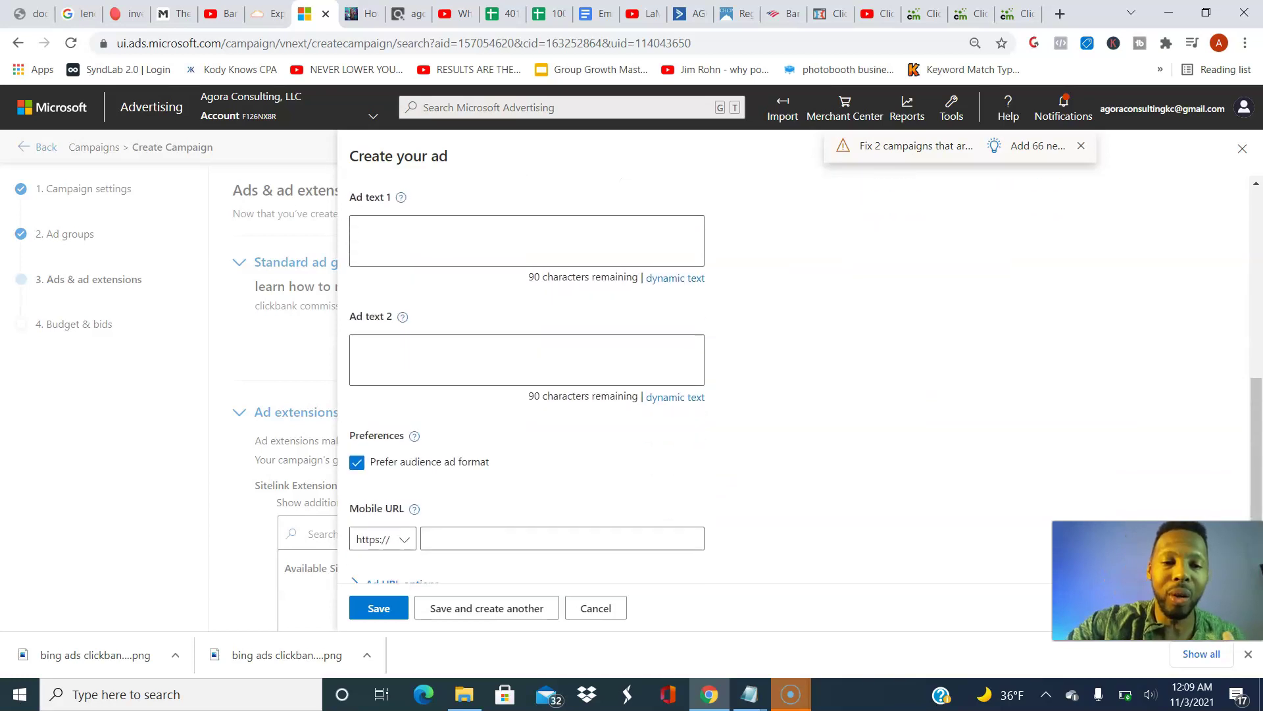
click(366, 457)
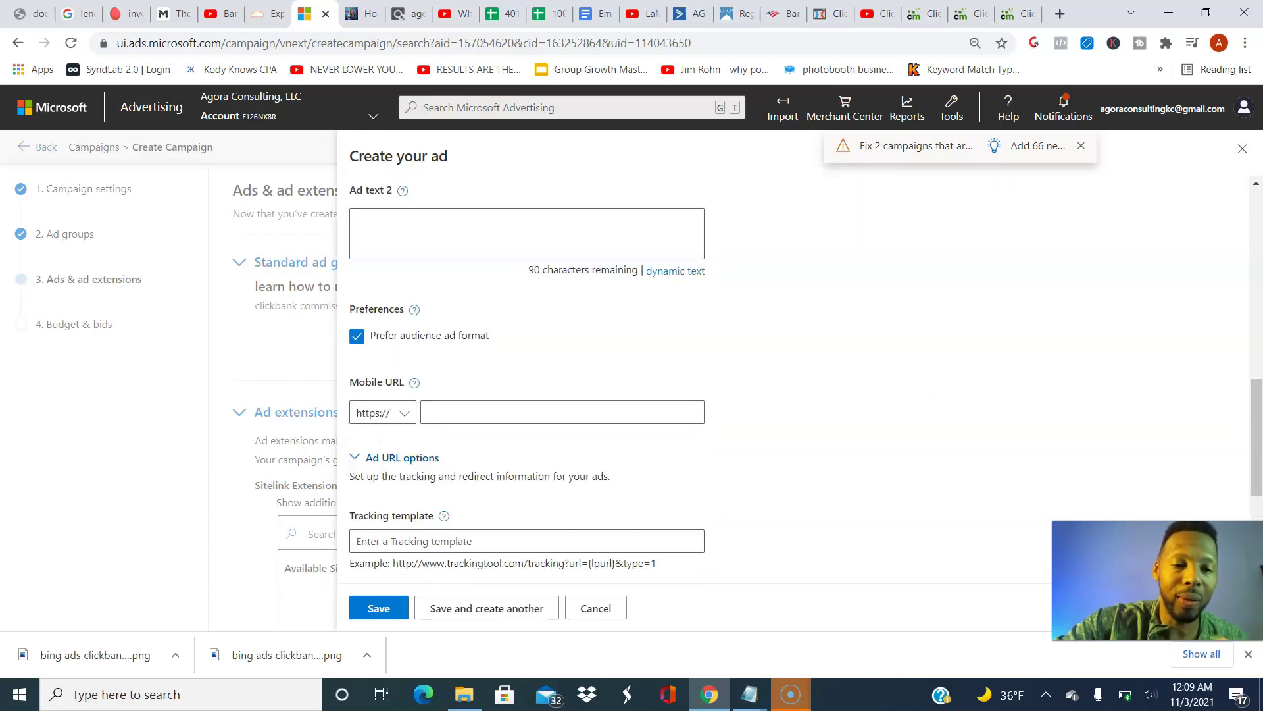
scroll(527, 421, down, 1)
click(615, 440)
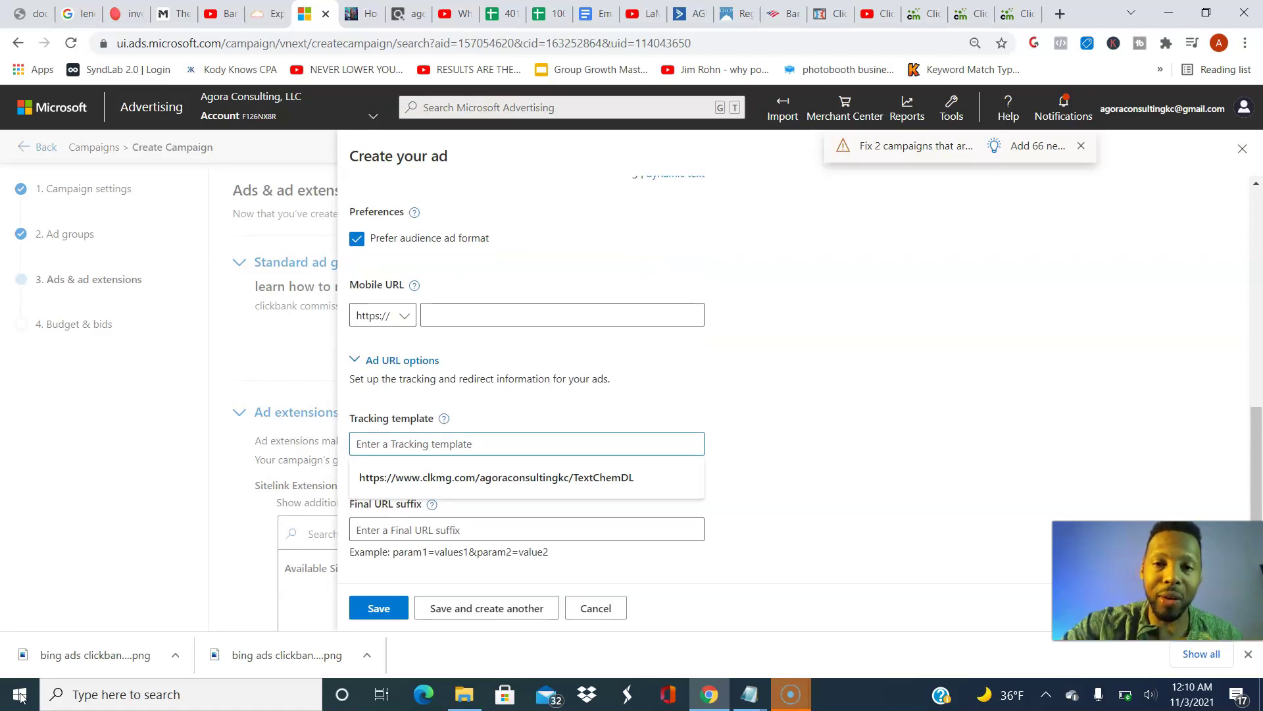
Try to save the ad with only its final URL filled in
scroll(526, 382, up, 10)
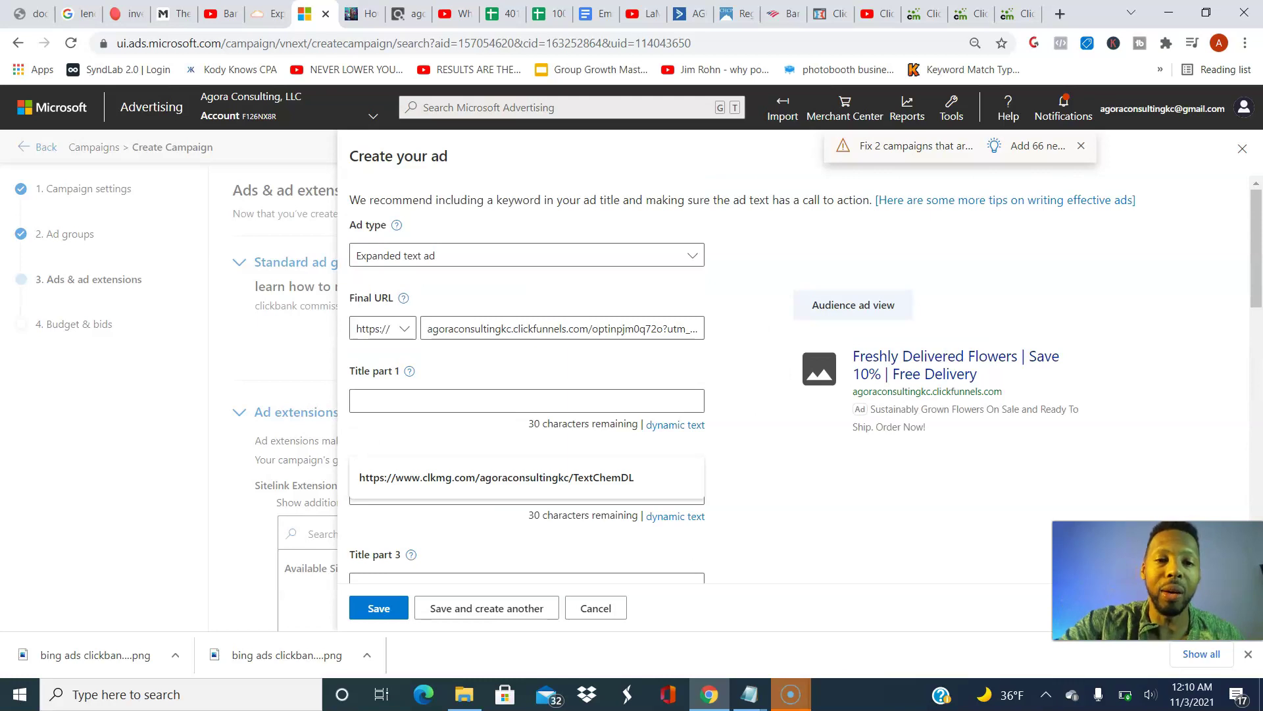
click(645, 329)
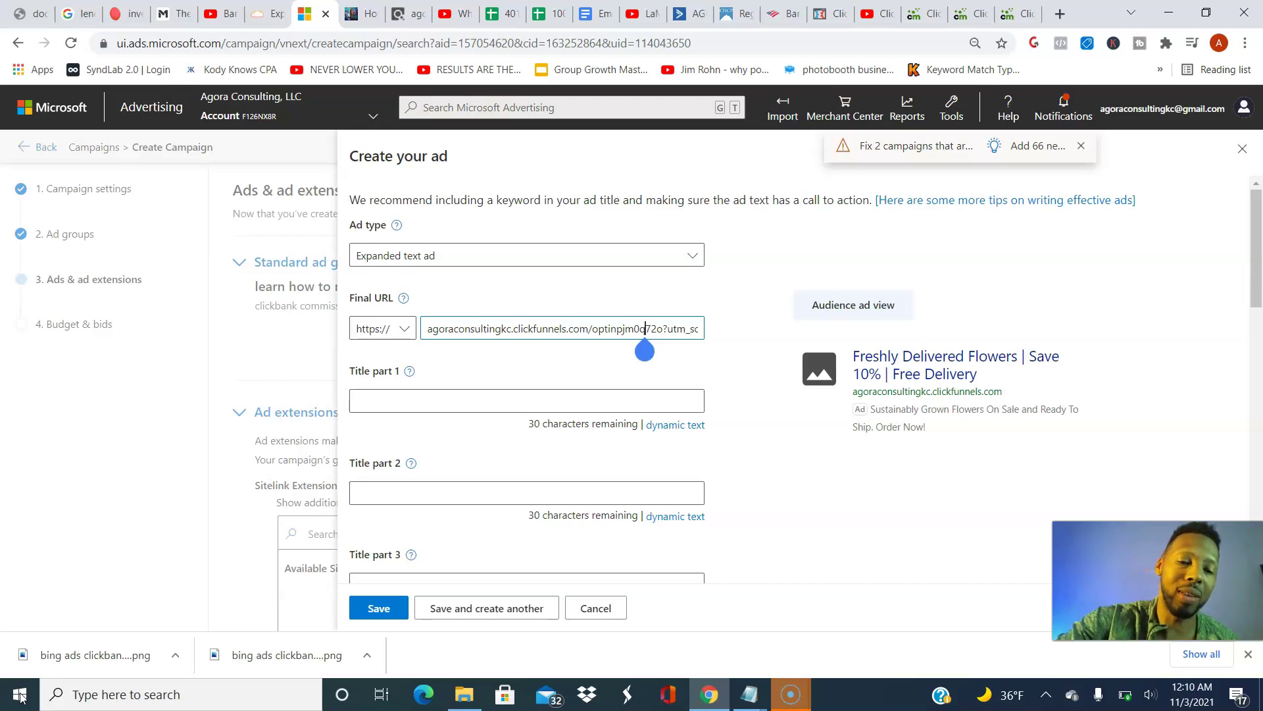
click(378, 608)
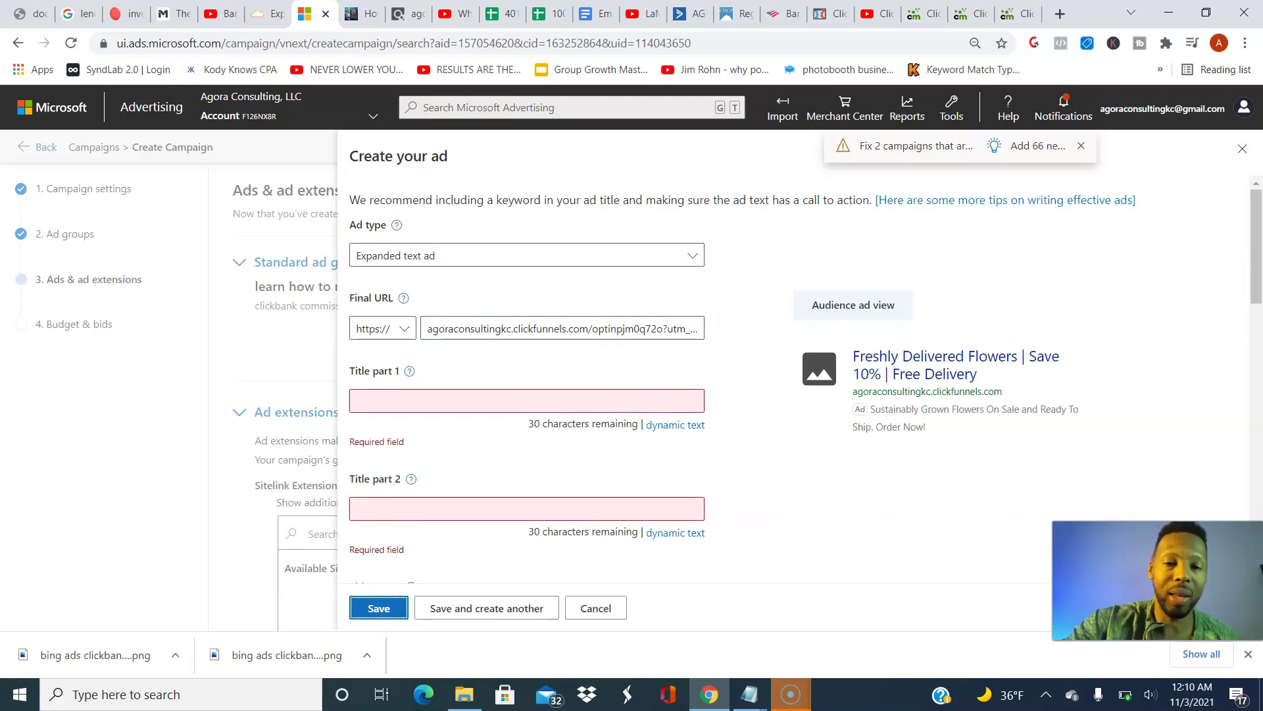
Set the ad's title part 1 to "test headline" and title part 2 to "hellow how are you", and try saving it
click(614, 401)
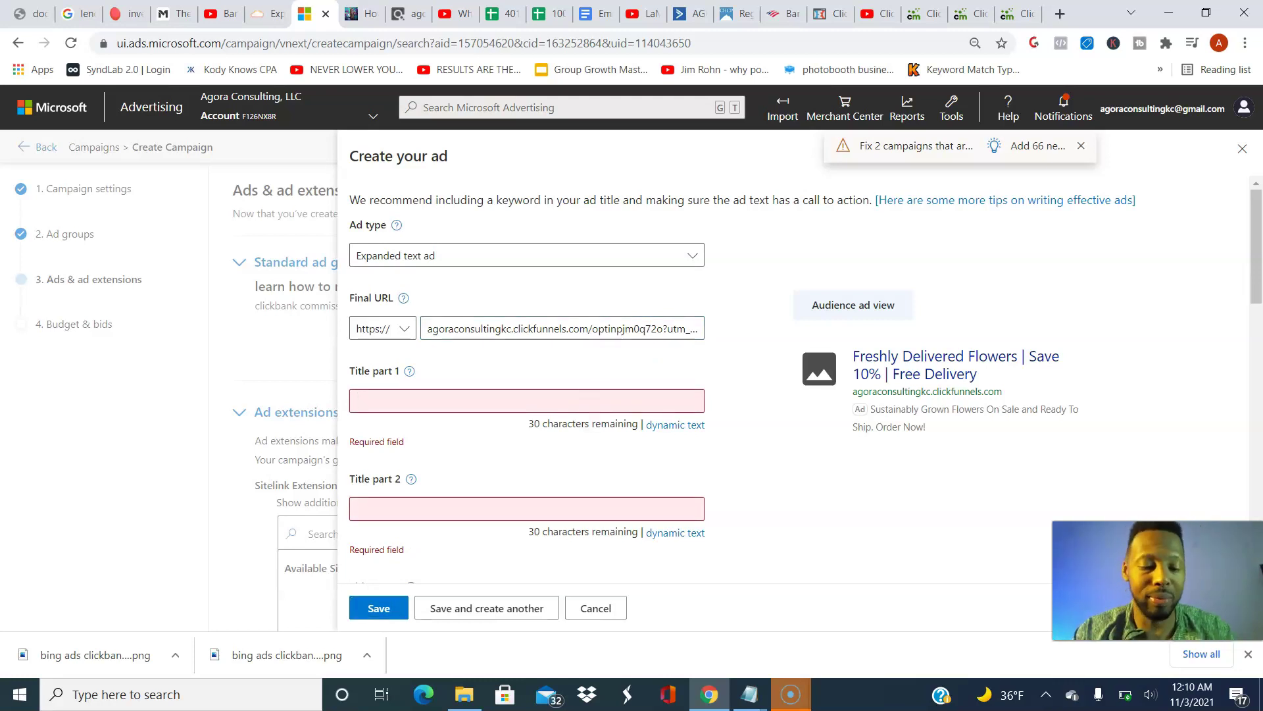
text(test headline)
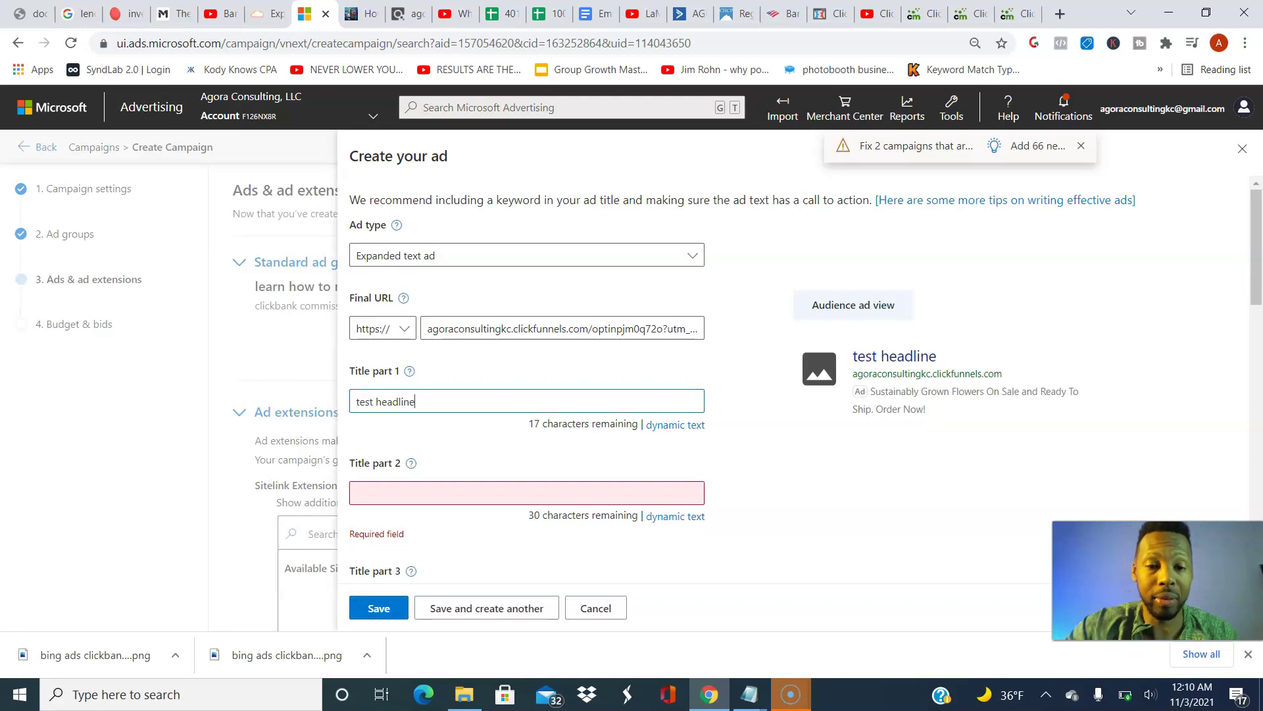
click(626, 483)
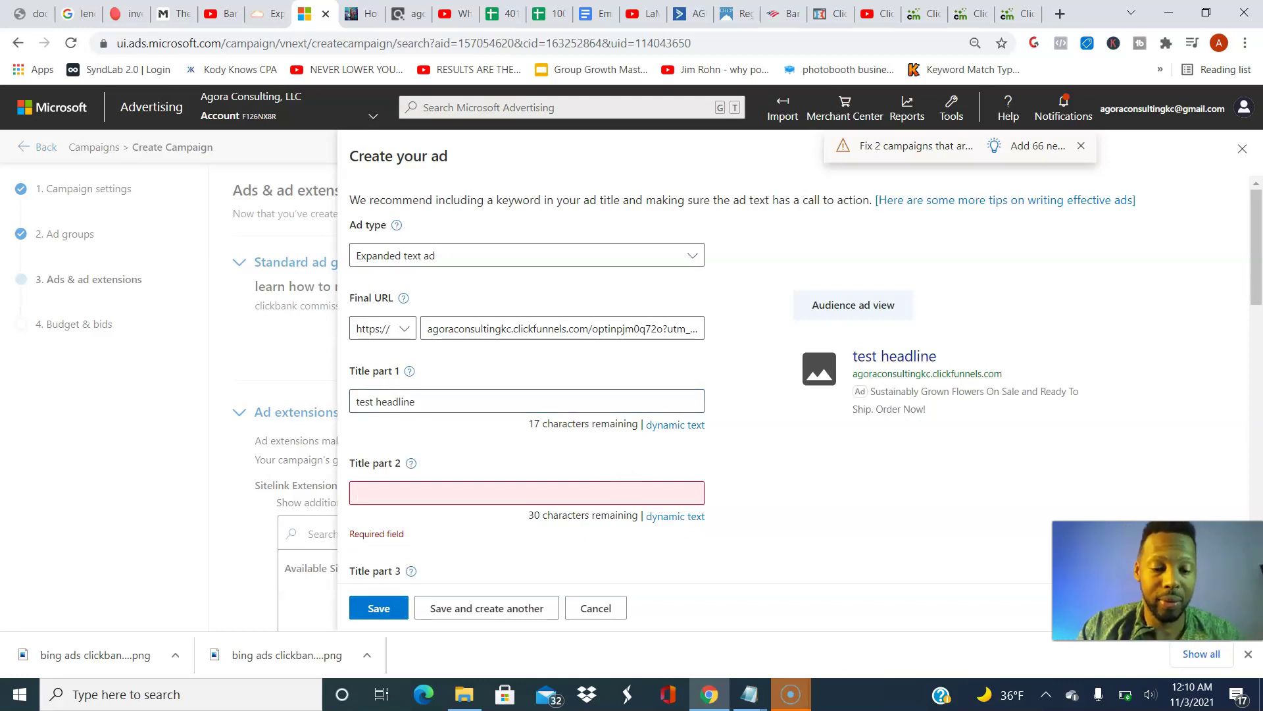
text(hellow )
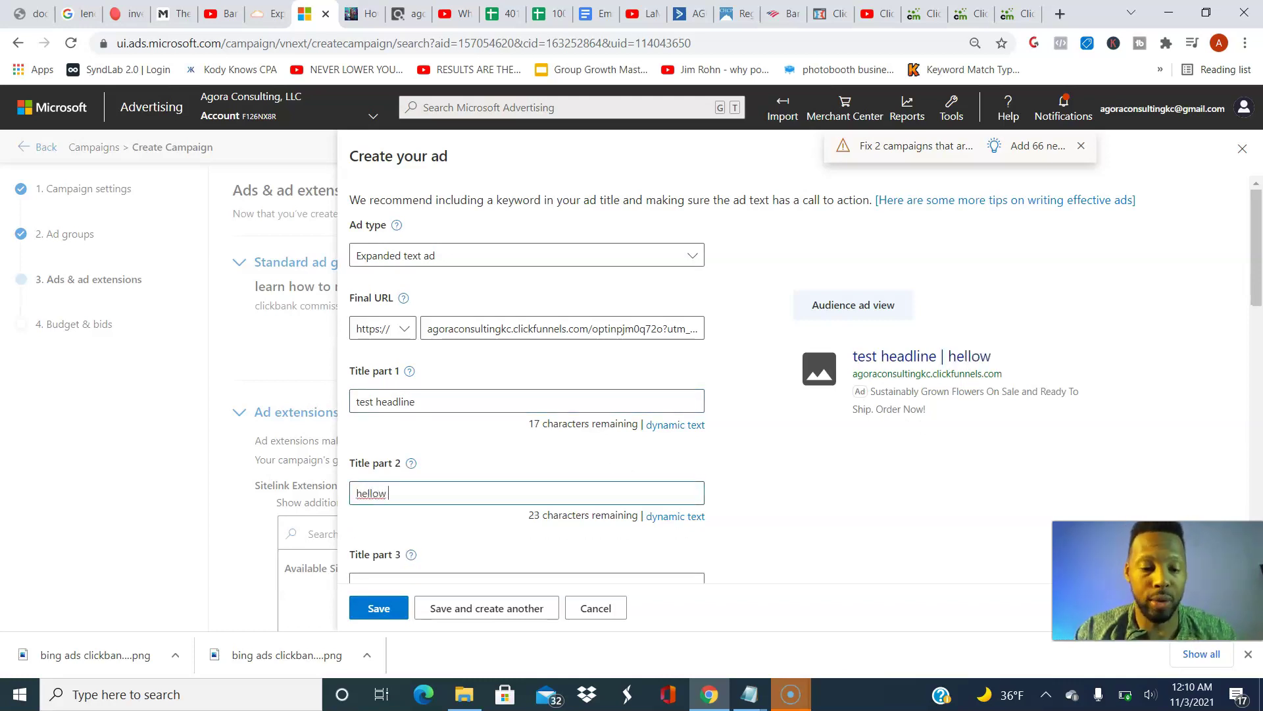
text(how are you)
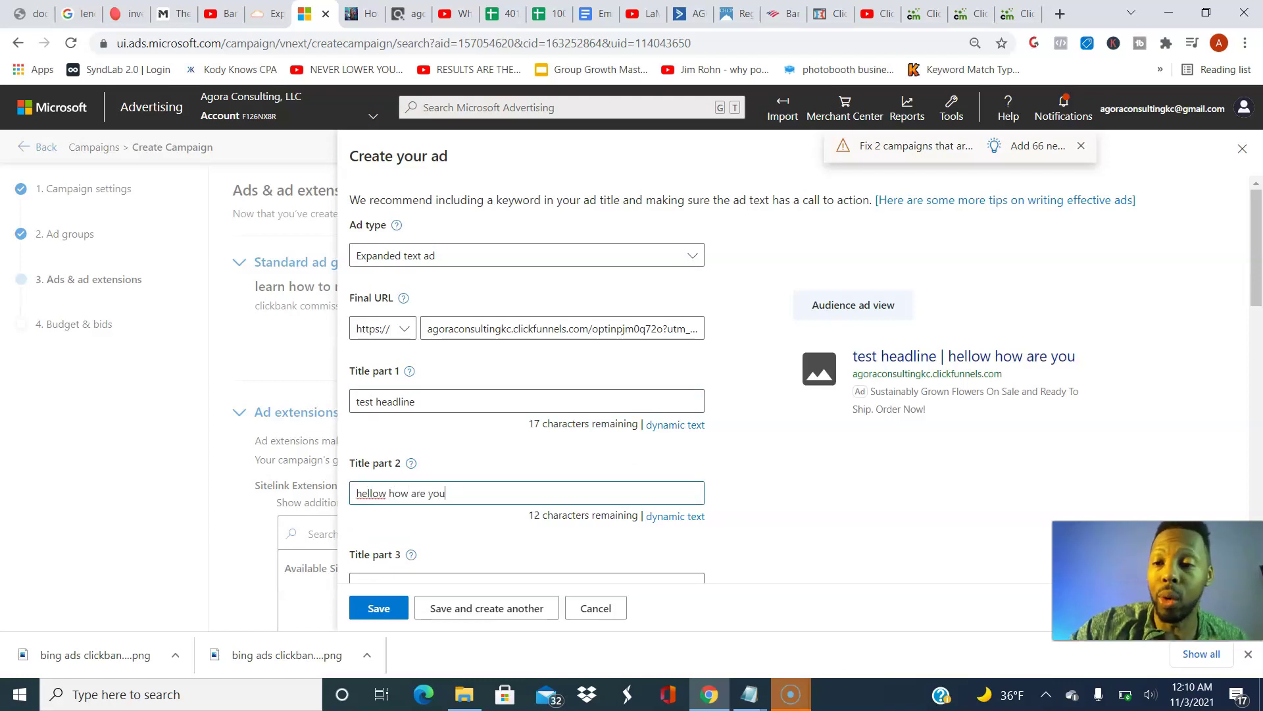
scroll(526, 382, down, 1)
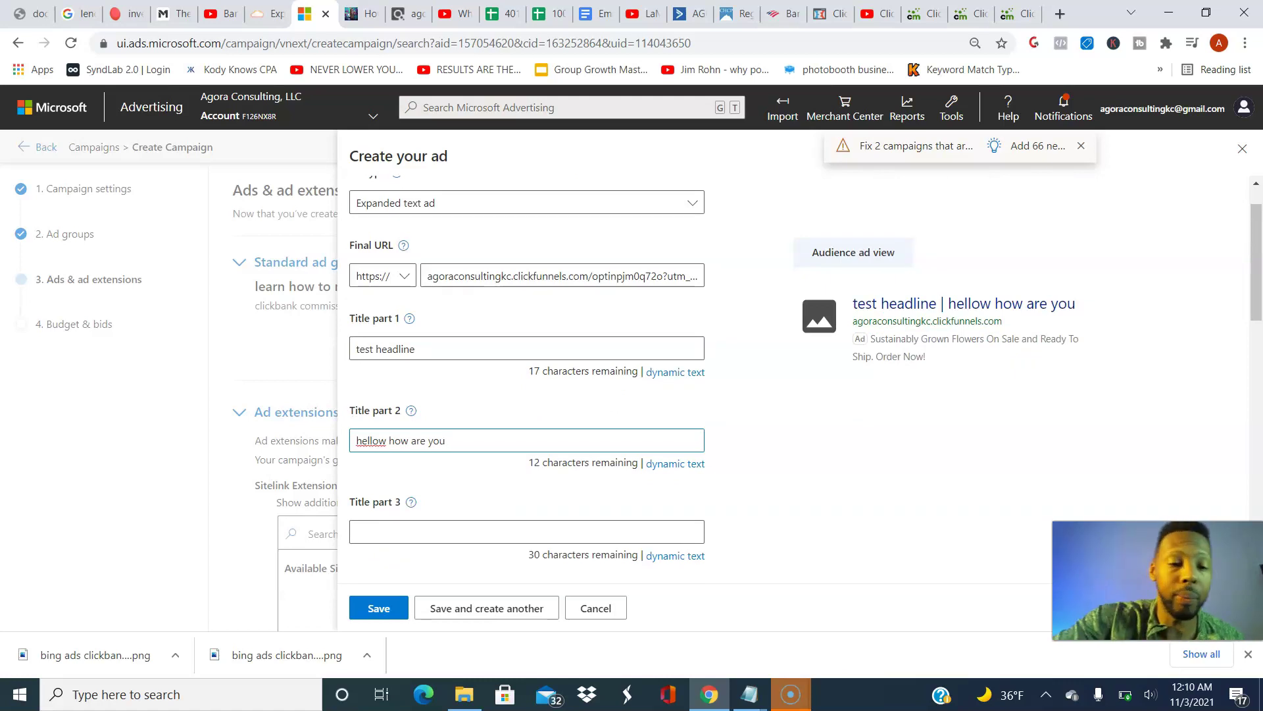
click(363, 604)
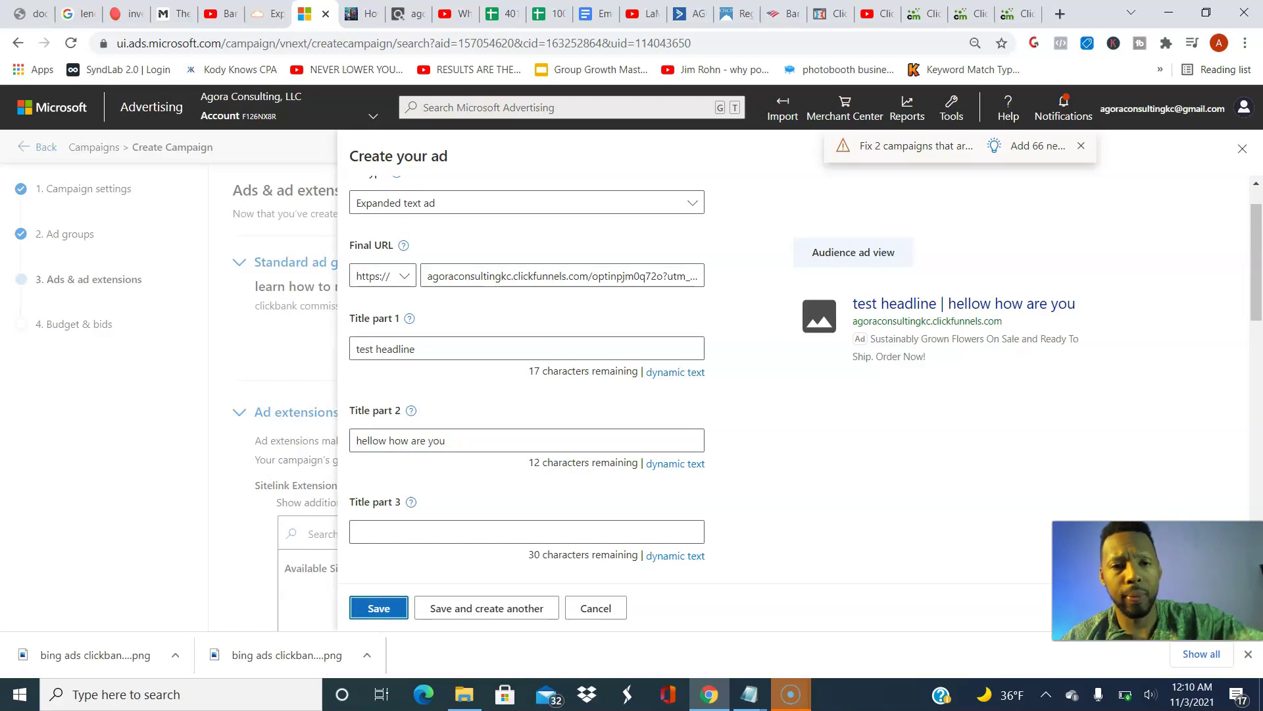
Fill in ad text 1 with "test description" and save the ad
scroll(526, 382, up, 1)
scroll(526, 382, down, 12)
scroll(526, 381, up, 7)
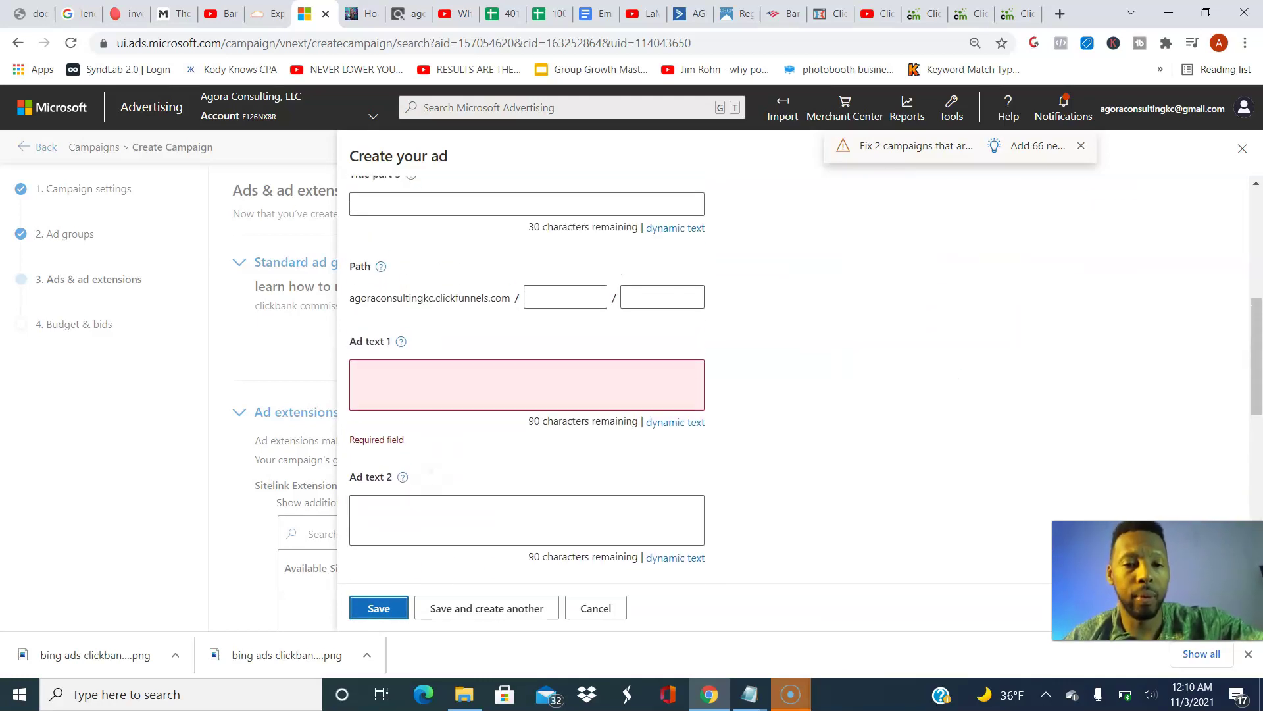
text(te)
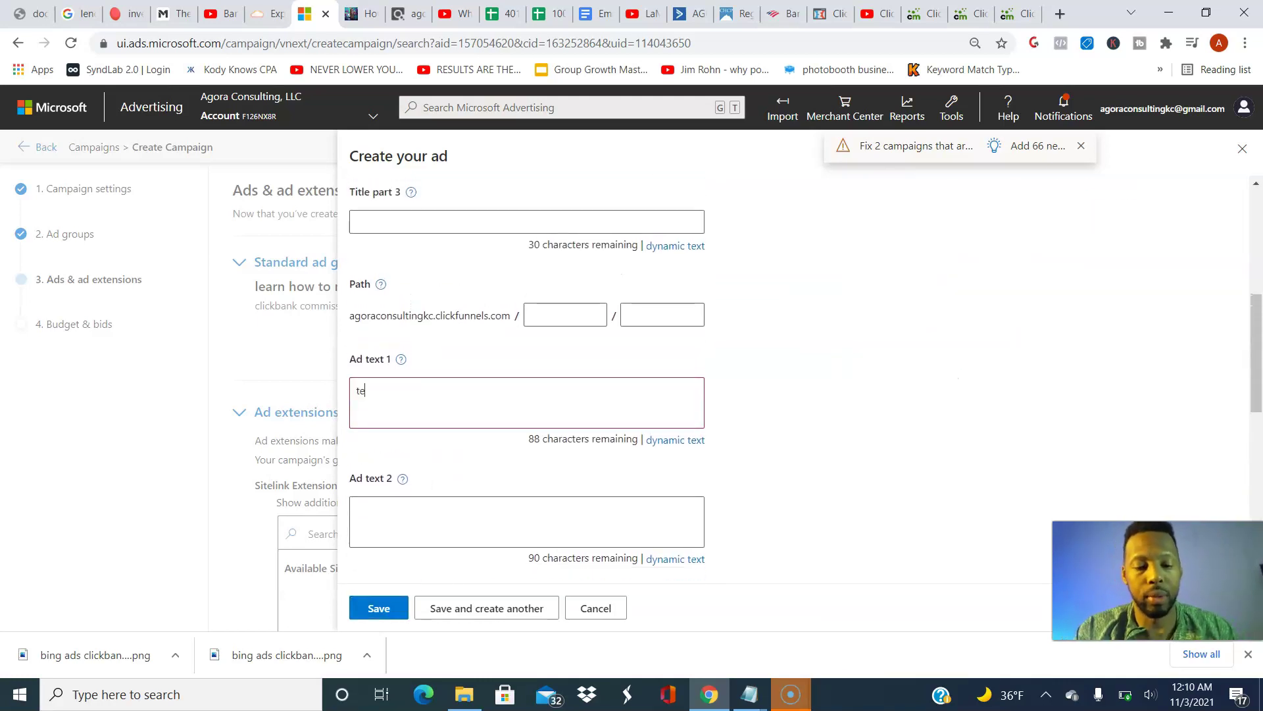
text(st description)
click(378, 608)
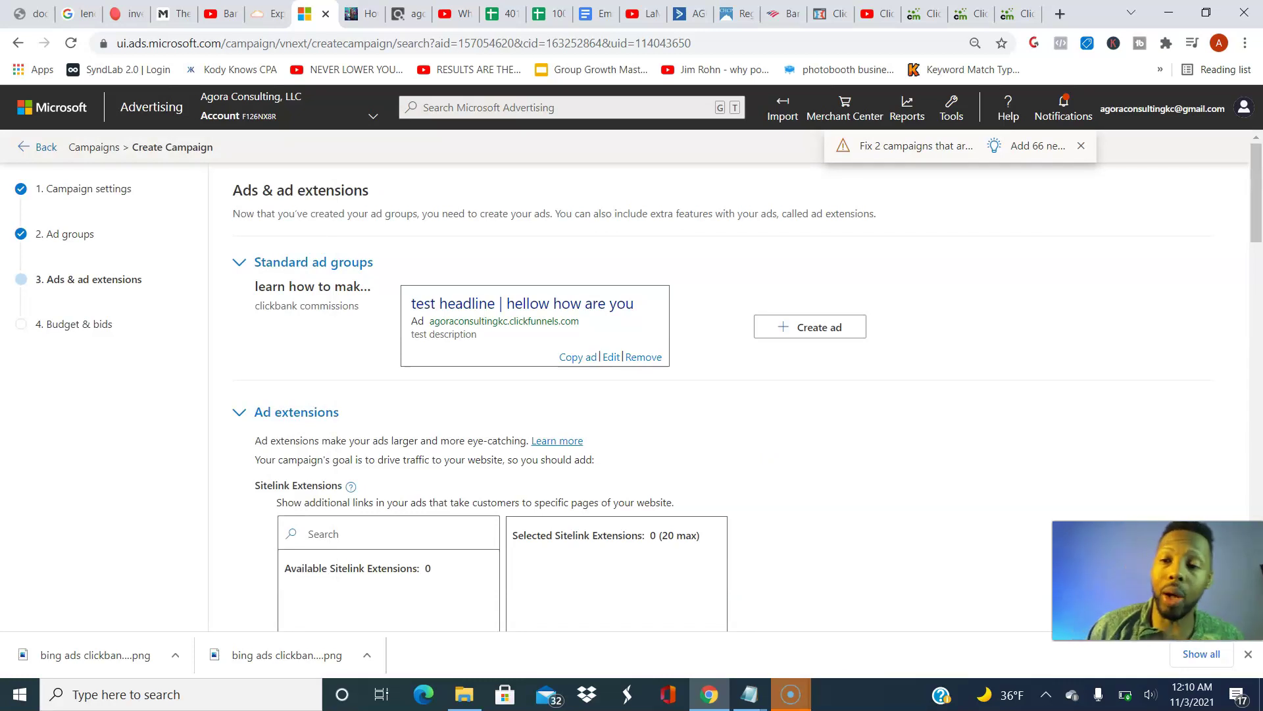
scroll(632, 395, down, 6)
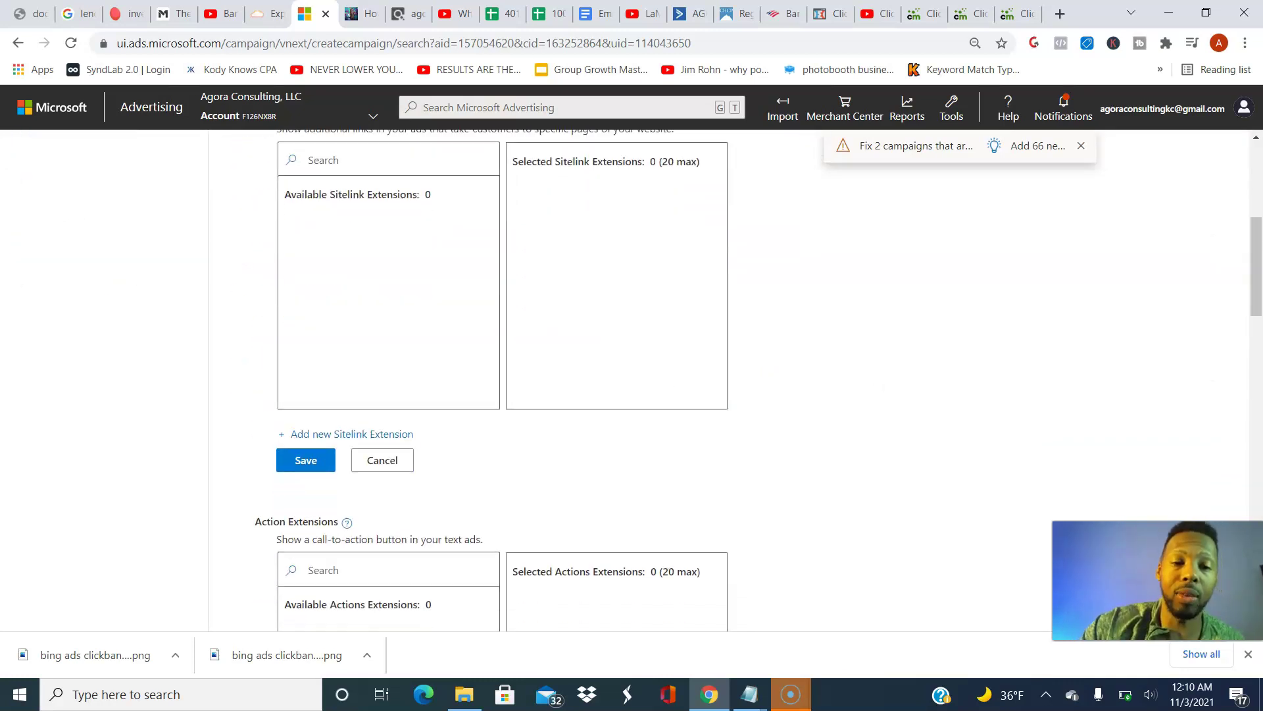
scroll(631, 382, down, 20)
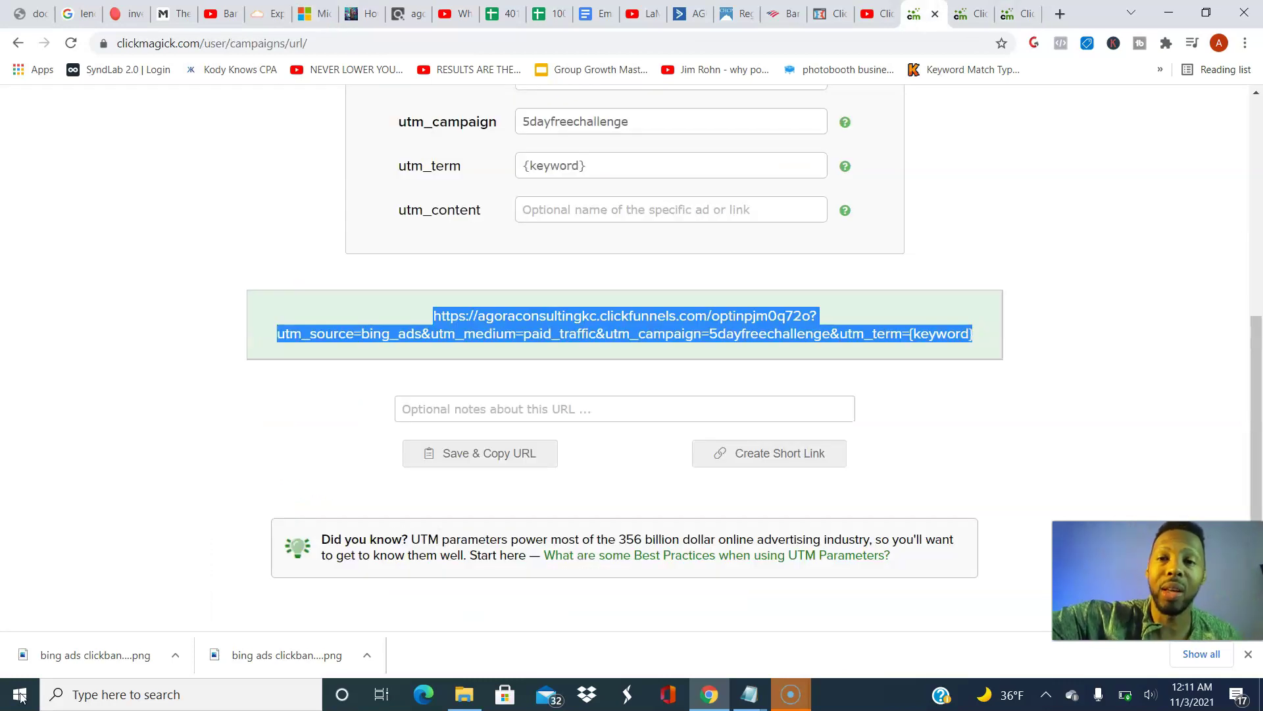
In ClickMagick's tracking links, open the unique clicks log for Biofit Challenge and inspect the Sub-ID details of the 10/23/2021 22:36:19 click
scroll(625, 358, up, 6)
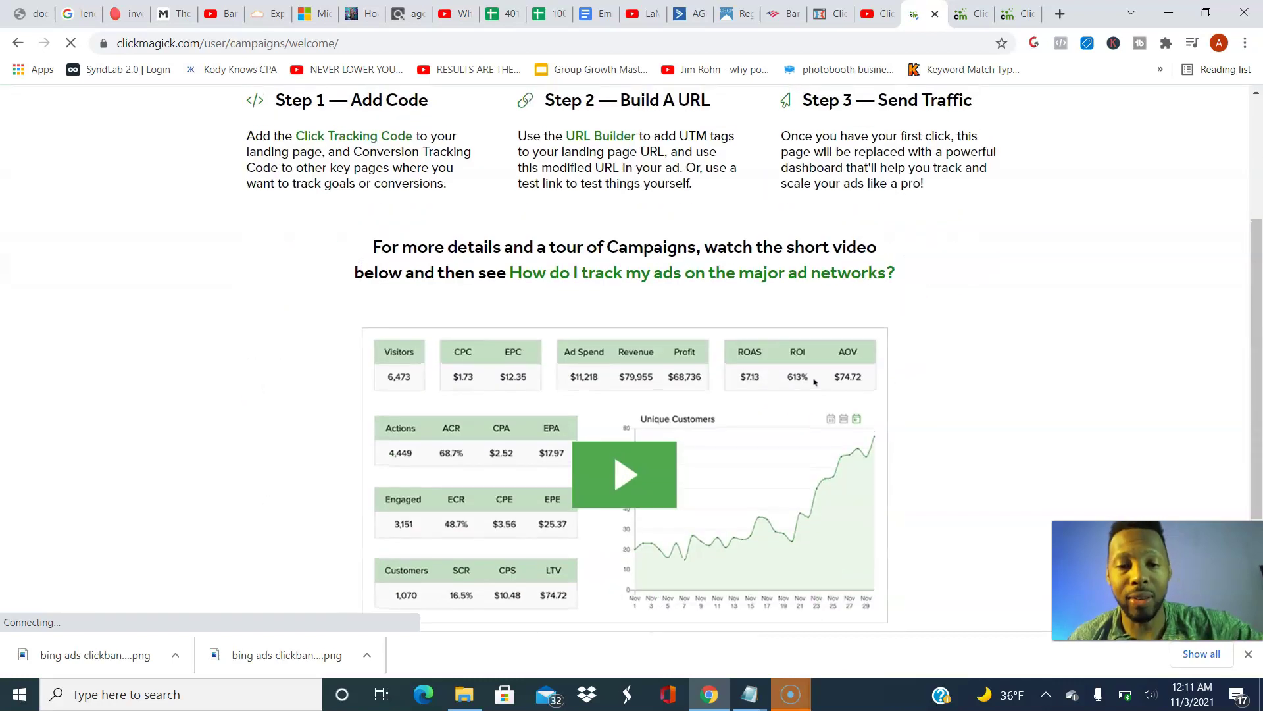
click(626, 119)
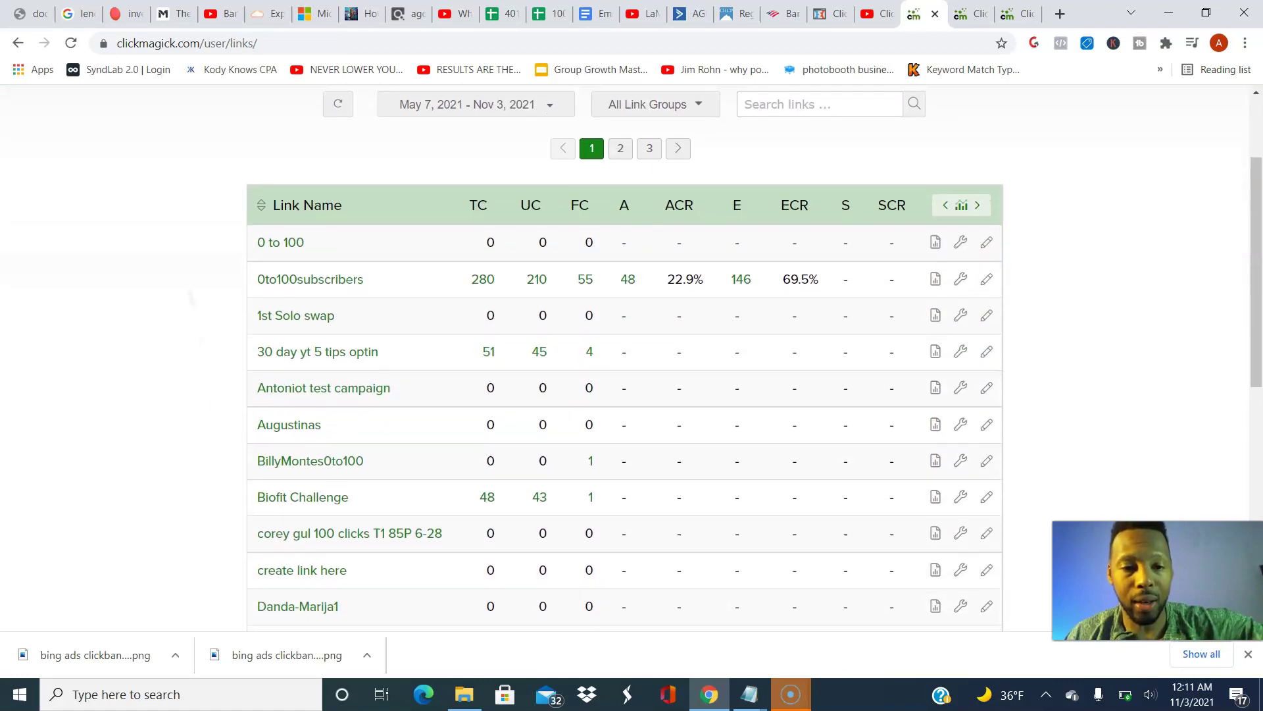
scroll(625, 362, down, 1)
click(540, 422)
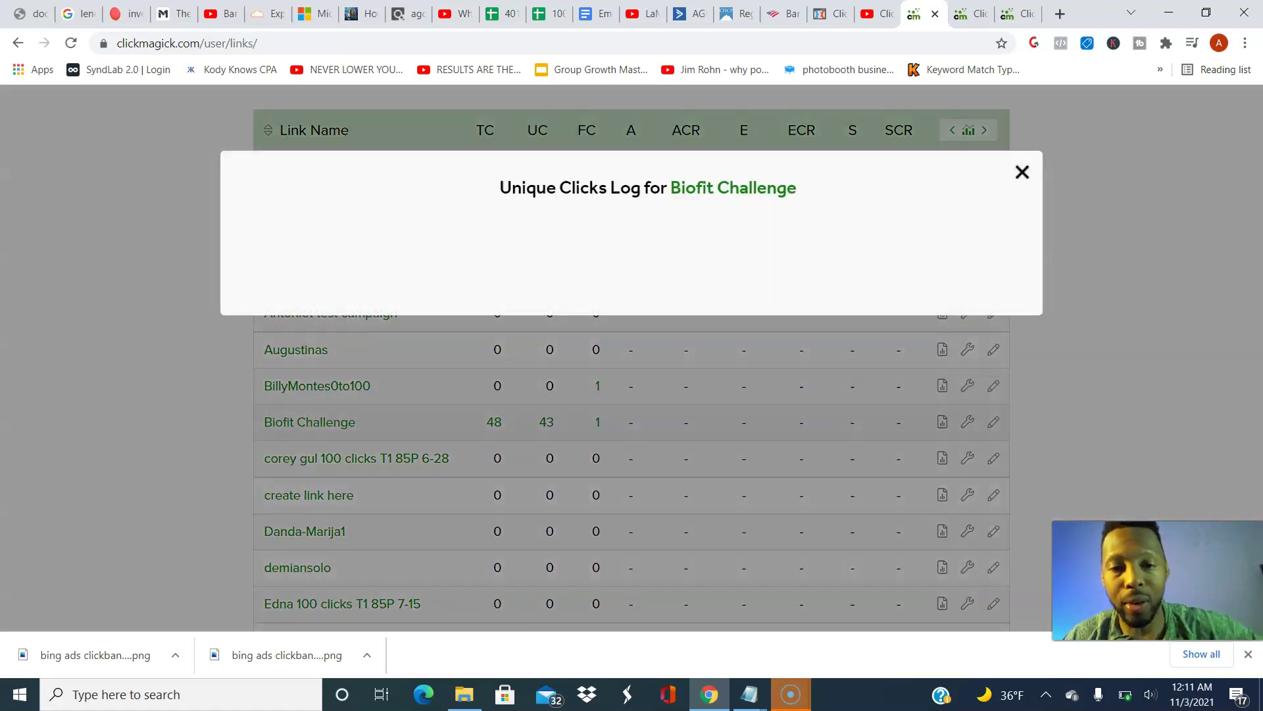
scroll(625, 359, down, 5)
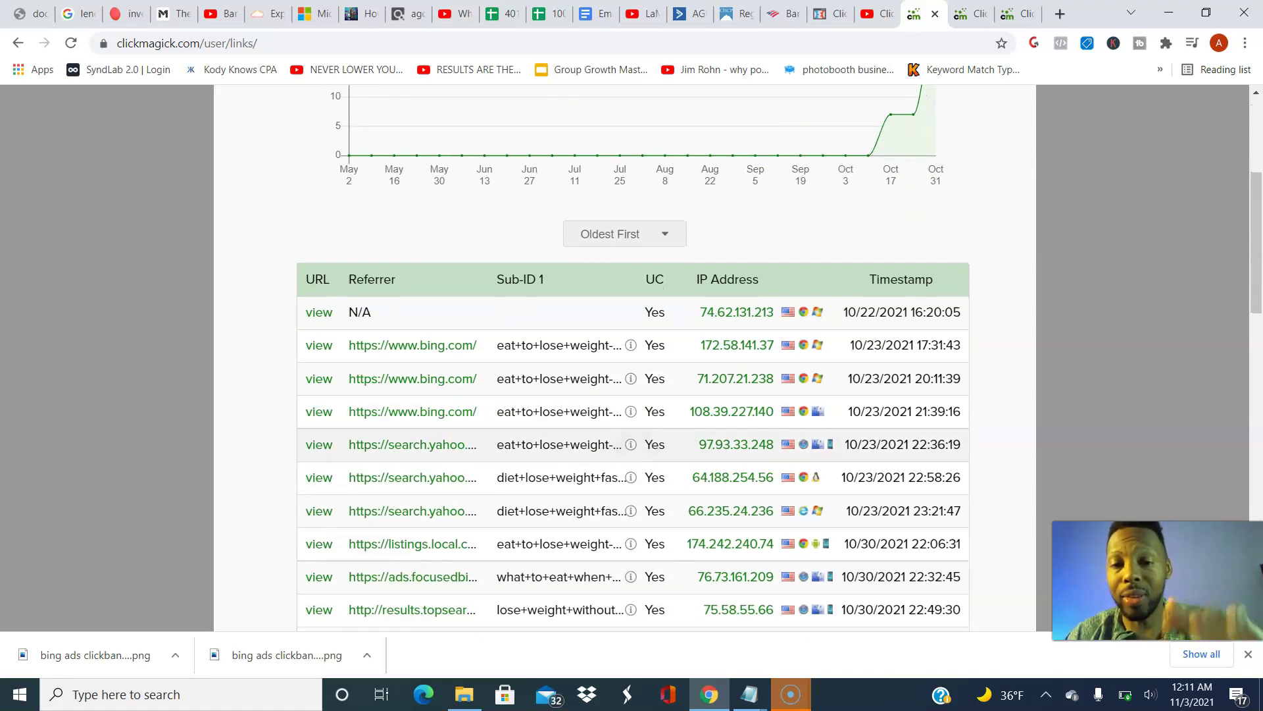
mouse_move(631, 445)
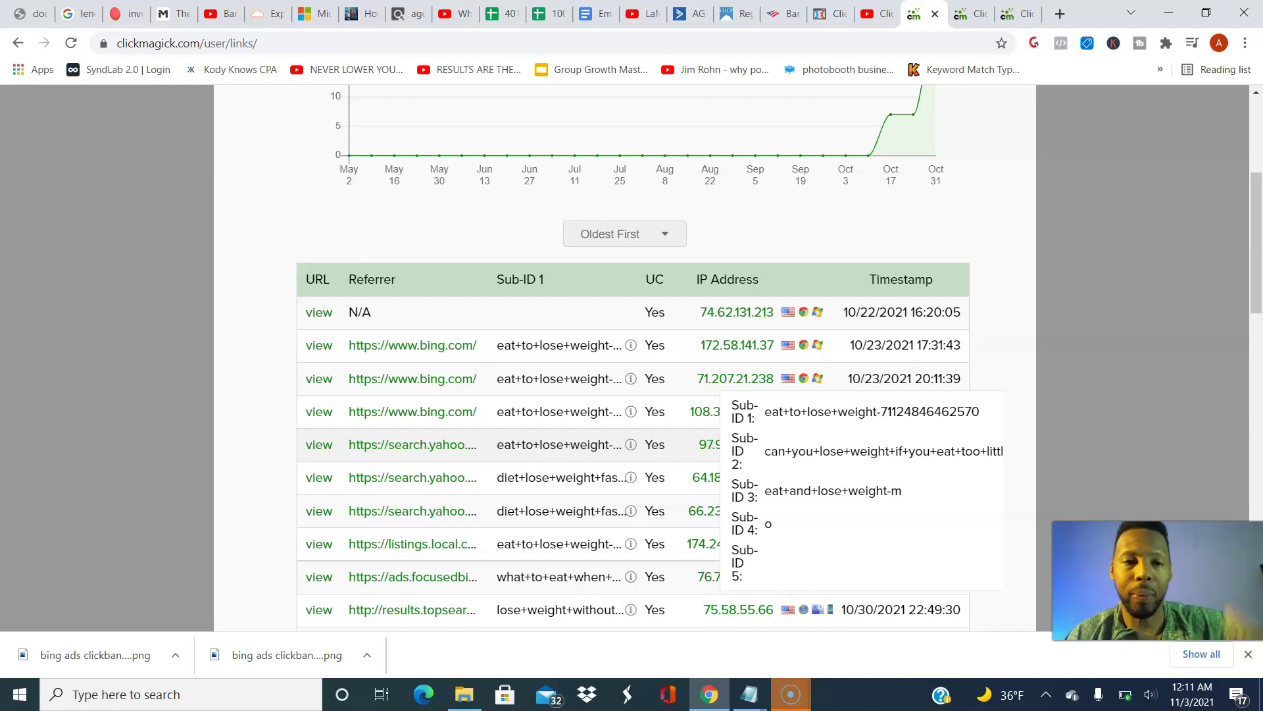
Close the clicks log and return to the ClickMagick Campaigns welcome page to view its sample dashboard
key(Escape)
scroll(626, 395, up, 3)
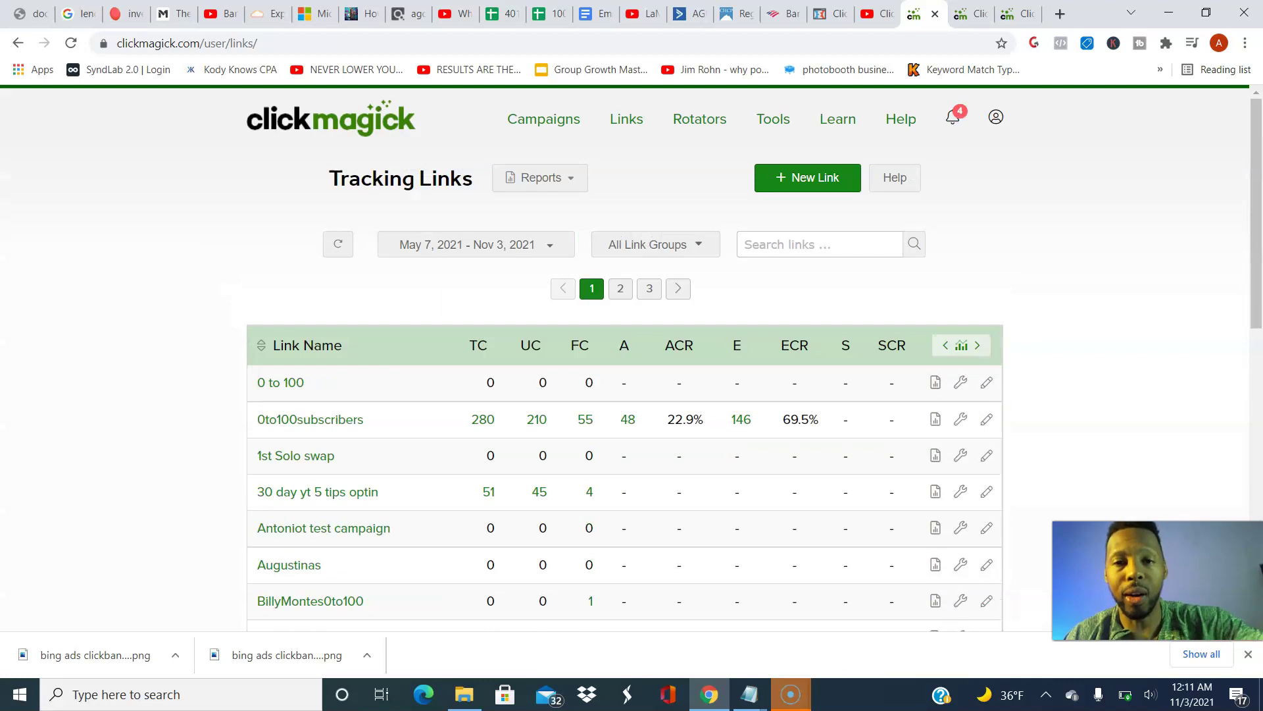
click(544, 119)
scroll(815, 235, down, 5)
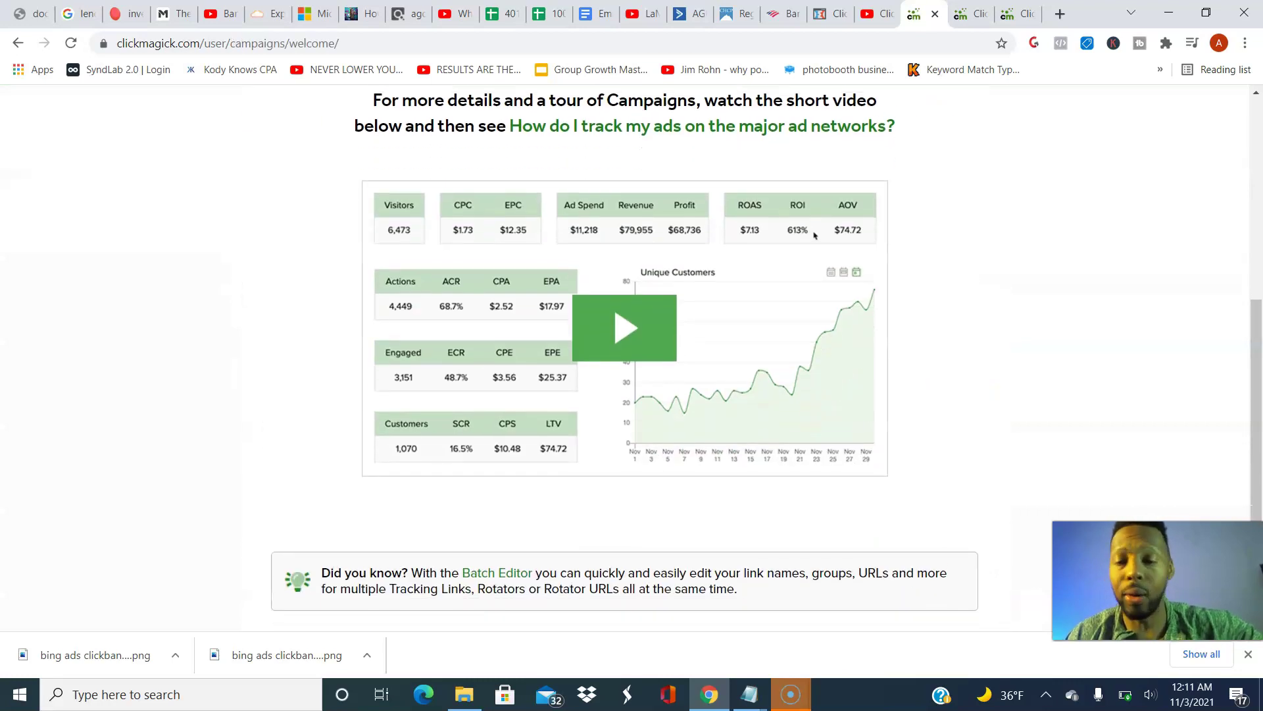